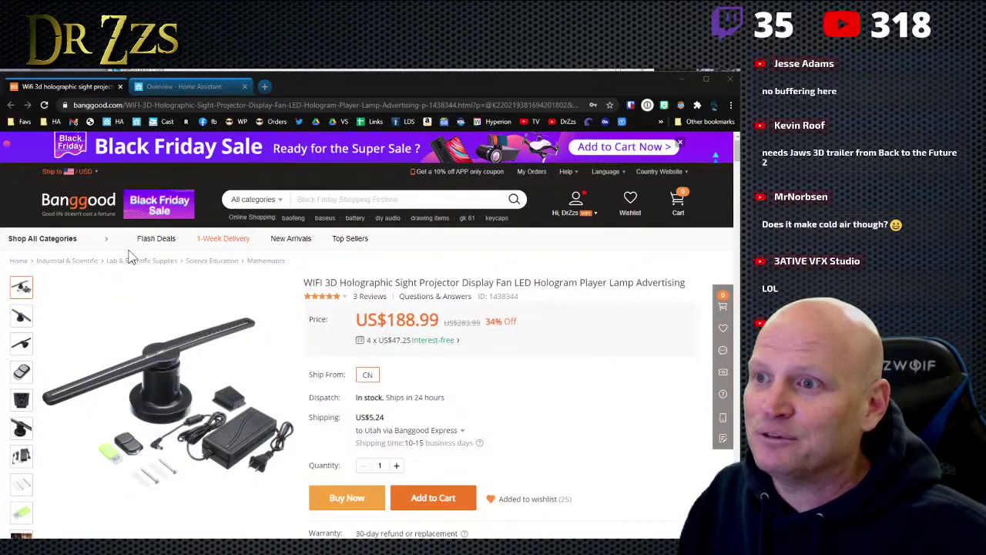
Step: Open USB Drive (D:) in File Explorer and reposition the window so its folder tree and file list are fully visible
{"action": "key", "text": "super+e"}
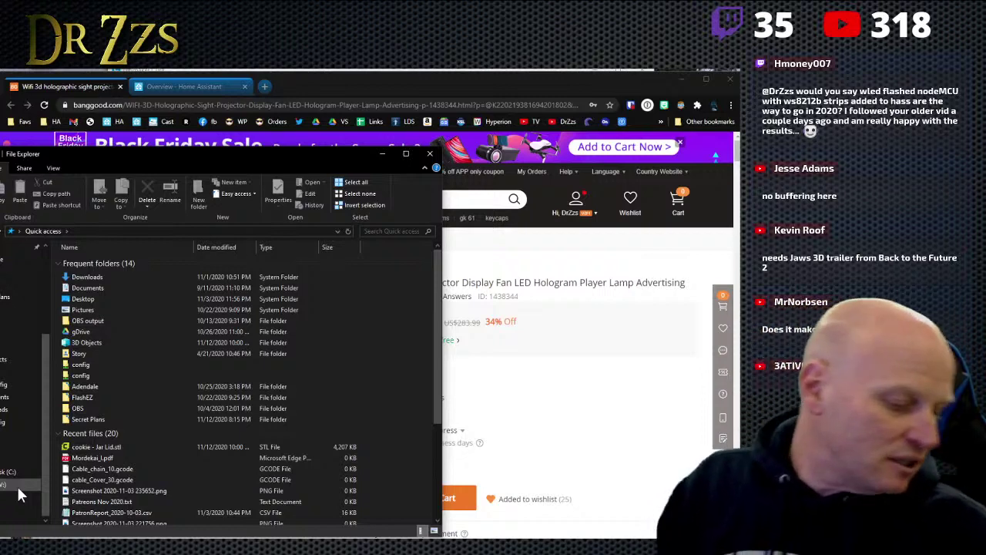
{"action": "scroll", "coordinate": [21, 494], "scroll_direction": "up", "scroll_amount": 5}
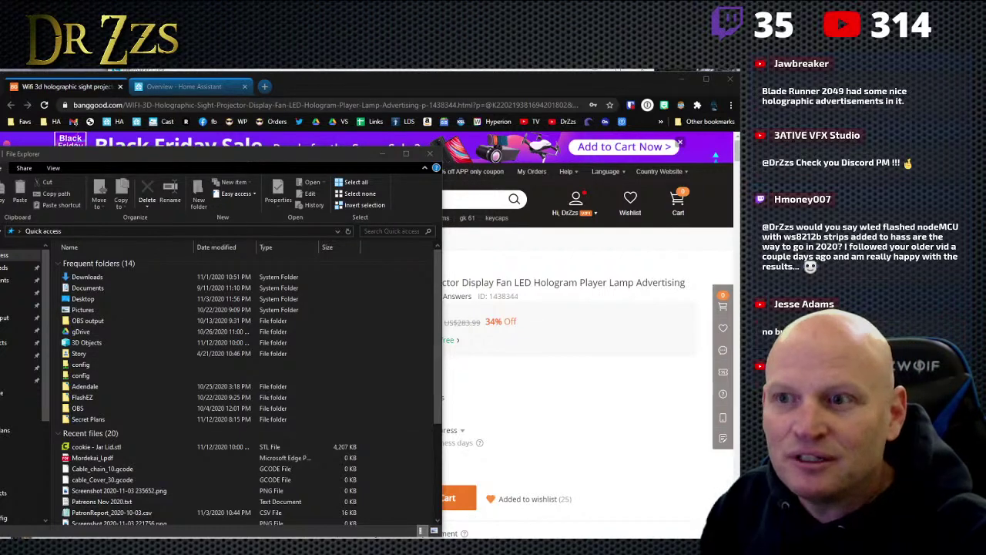
{"action": "scroll", "coordinate": [20, 460], "scroll_direction": "down", "scroll_amount": 10}
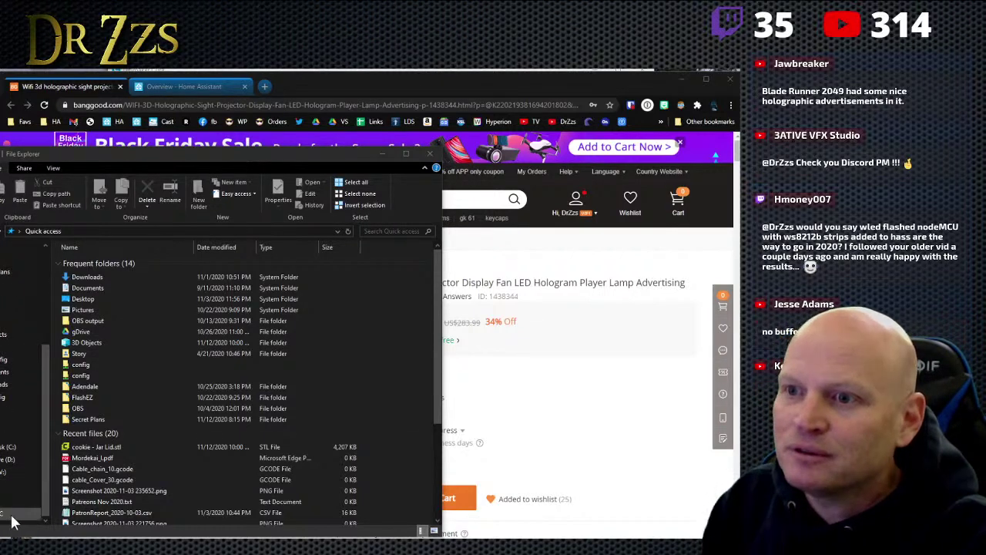
{"action": "left_click", "coordinate": [10, 461]}
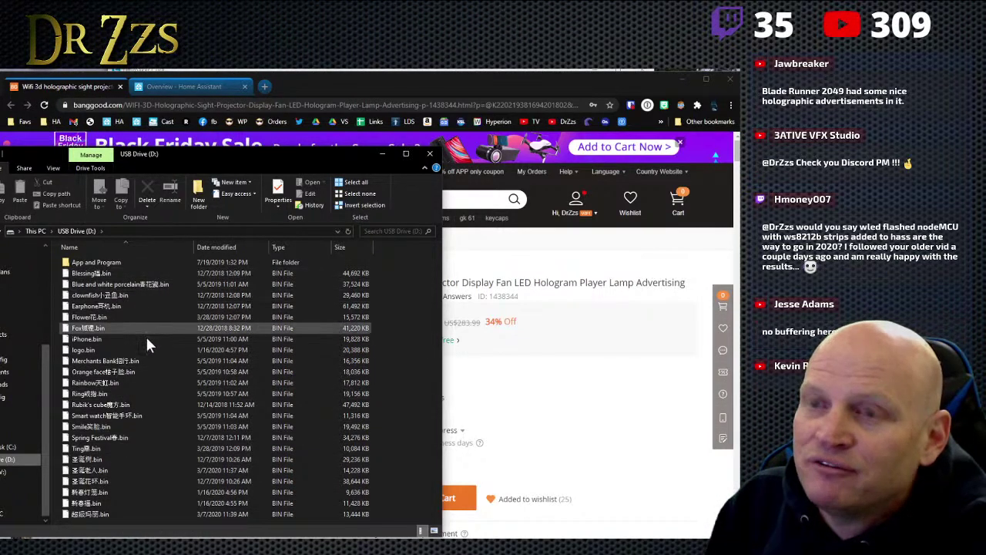
{"action": "left_click_drag", "start_coordinate": [304, 151], "coordinate": [364, 138]}
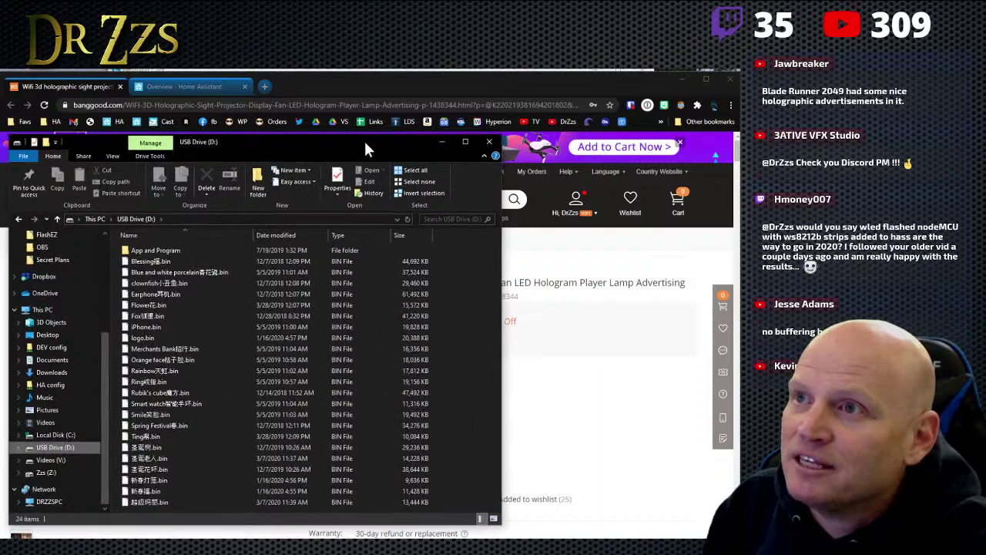
Step: Open the App and Program folder on the USB drive and widen the Name column to fit the full file names
{"action": "double_click", "coordinate": [144, 250]}
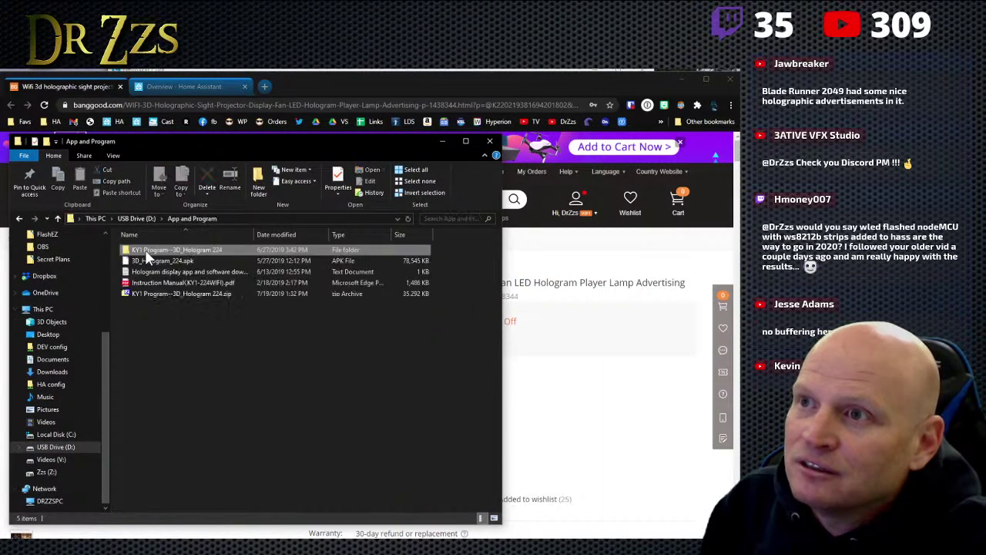
{"action": "left_click", "coordinate": [144, 250]}
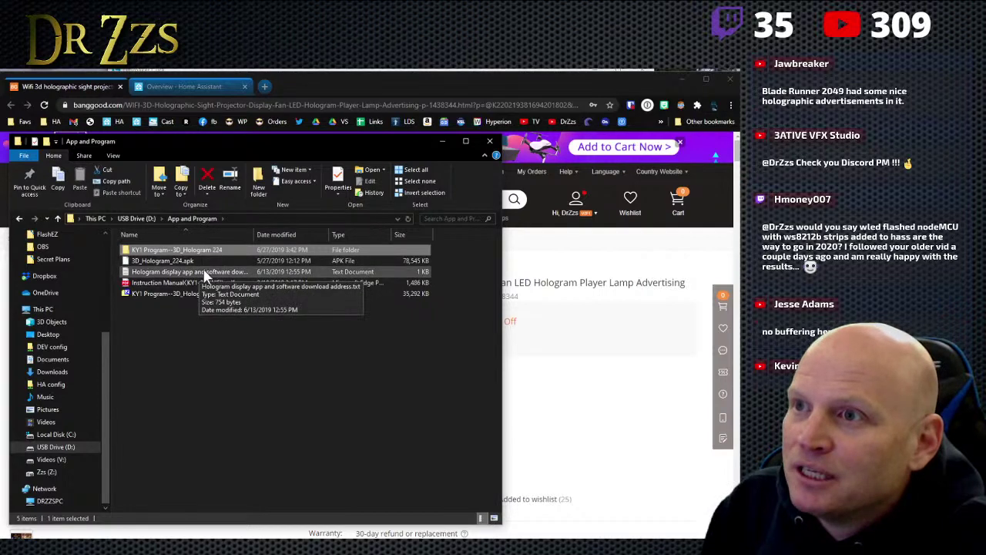
{"action": "left_click_drag", "start_coordinate": [254, 235], "coordinate": [333, 244]}
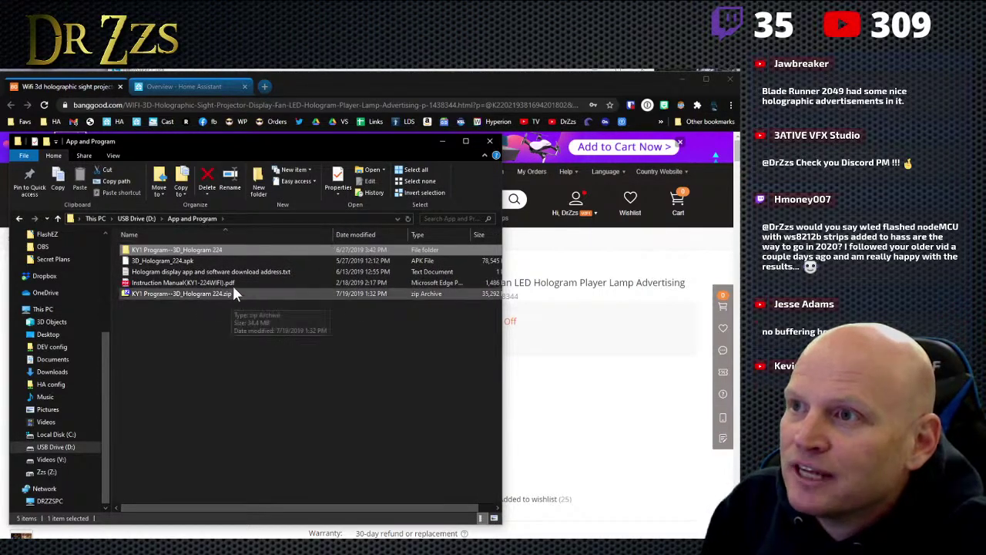
Step: Read through the Instruction Manual(KY1-224WIFI).pdf up to the section on starting the software, and close it
{"action": "double_click", "coordinate": [215, 282]}
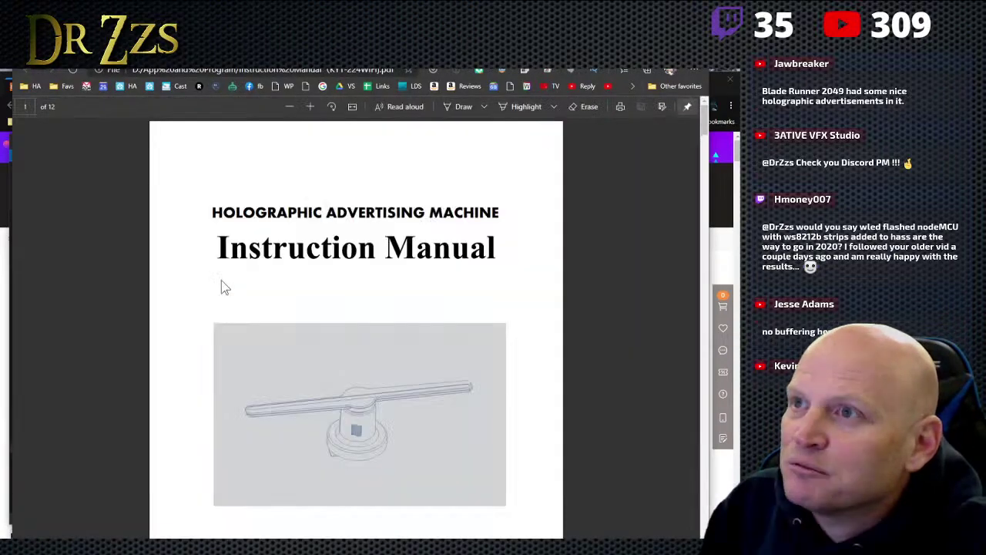
{"action": "scroll", "coordinate": [383, 435], "scroll_direction": "down", "scroll_amount": 15}
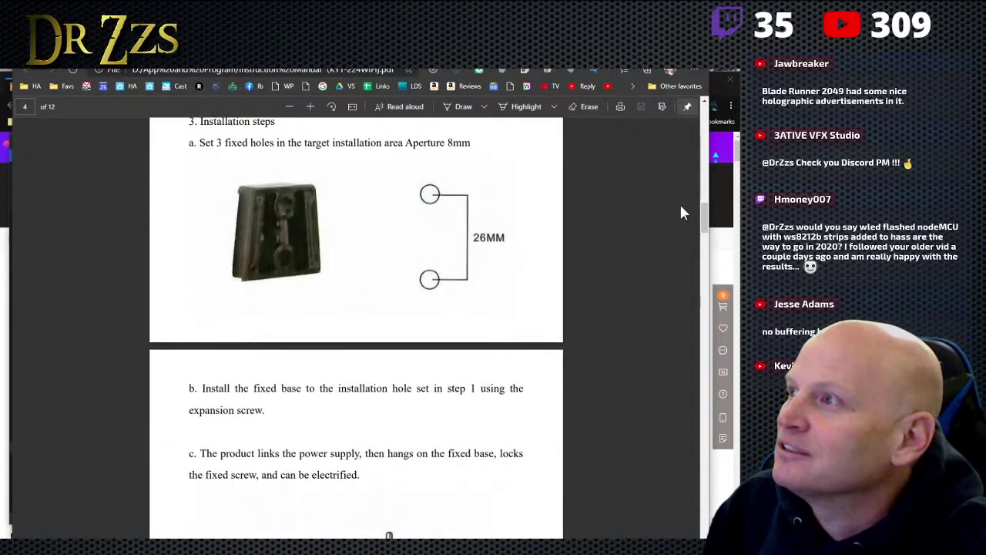
{"action": "left_click_drag", "start_coordinate": [704, 219], "coordinate": [707, 311]}
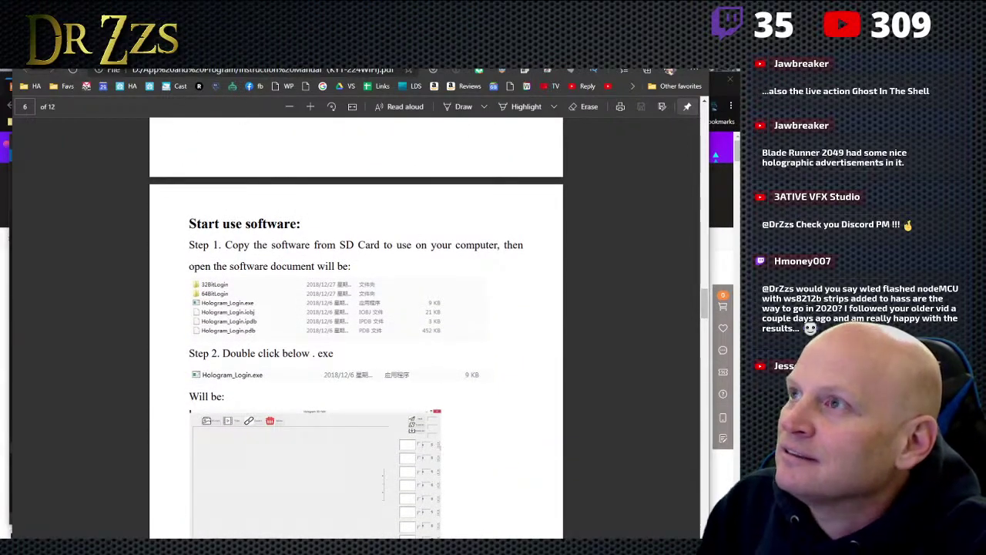
{"action": "key", "text": "ctrl+w"}
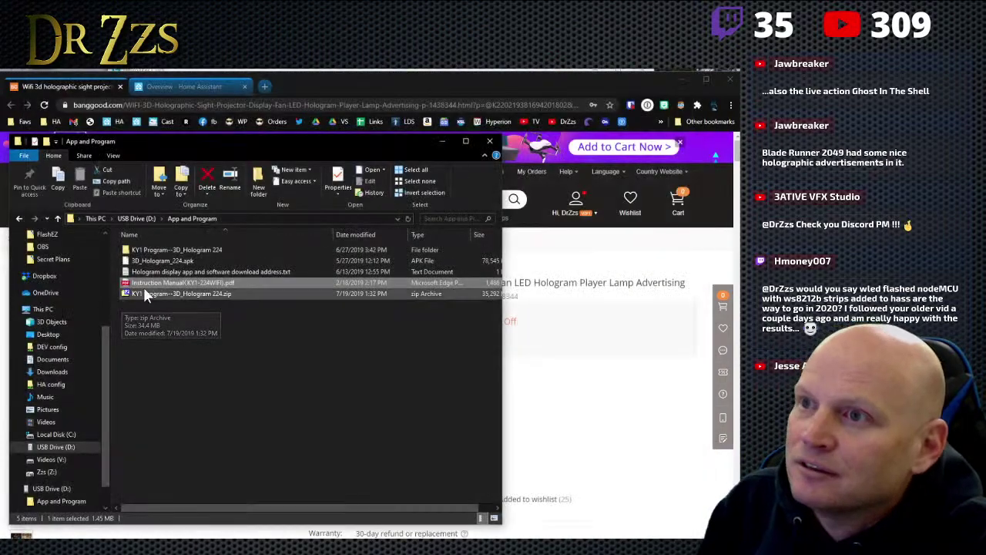
Step: Examine the contents of the KY1 Program--3D_Hologram 224 folder and its 224_3D-Hologram subfolder, and return to App and Program
{"action": "left_click", "coordinate": [193, 295]}
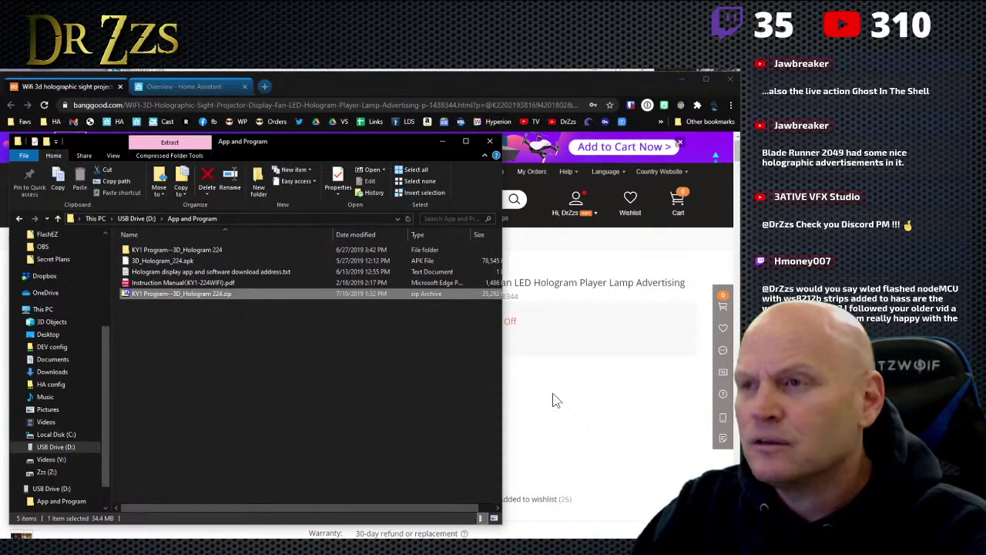
{"action": "double_click", "coordinate": [182, 249]}
{"action": "double_click", "coordinate": [175, 251]}
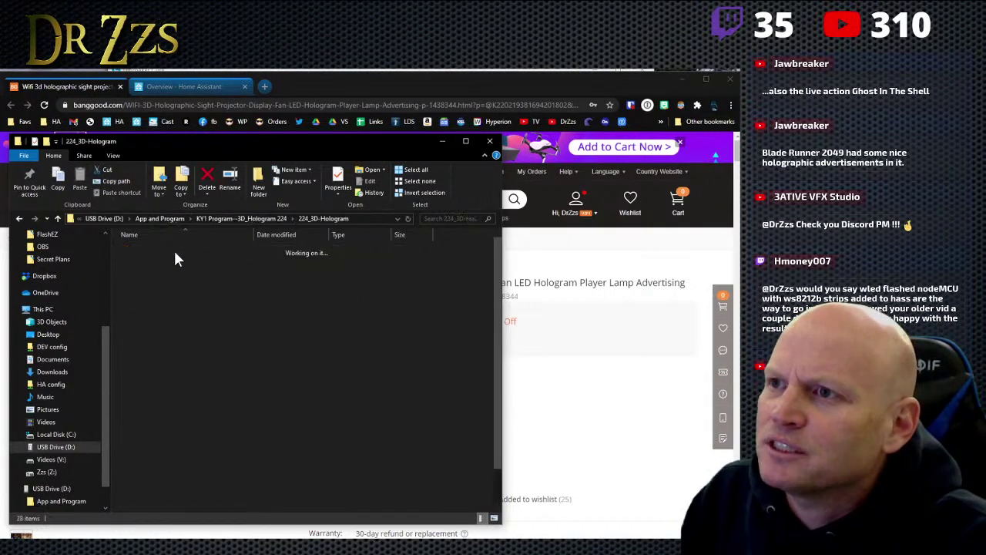
{"action": "scroll", "coordinate": [235, 369], "scroll_direction": "down", "scroll_amount": 2}
{"action": "scroll", "coordinate": [228, 426], "scroll_direction": "up", "scroll_amount": 2}
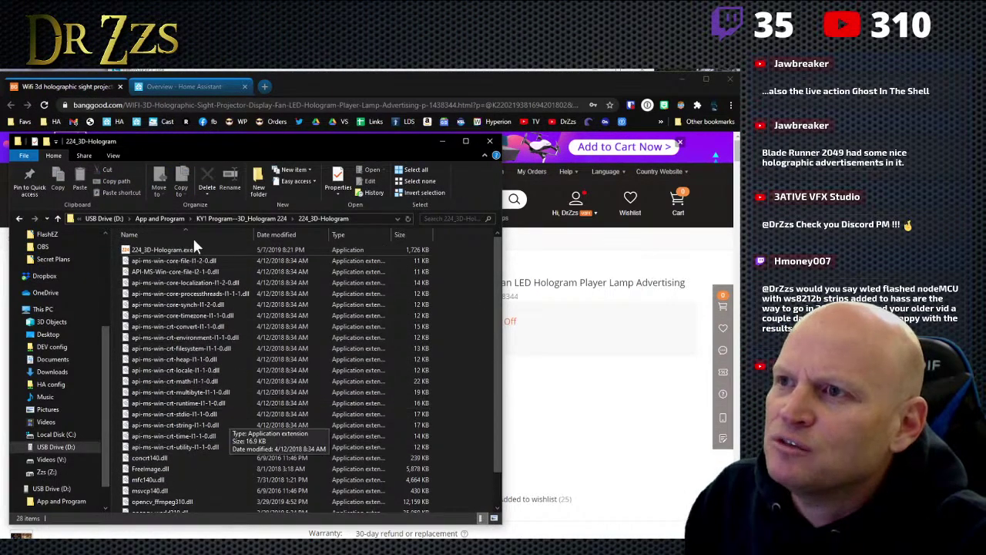
{"action": "left_click", "coordinate": [234, 218]}
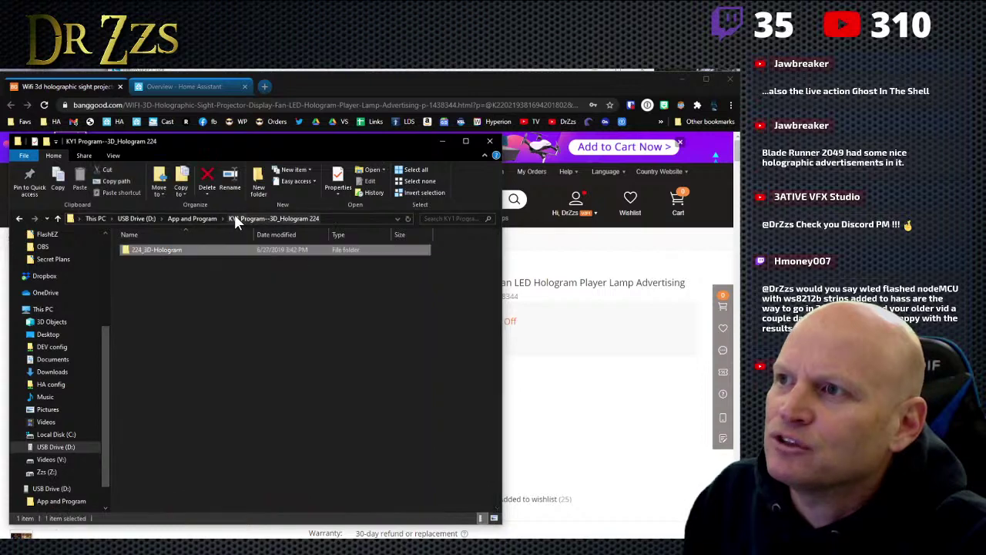
{"action": "left_click", "coordinate": [192, 218]}
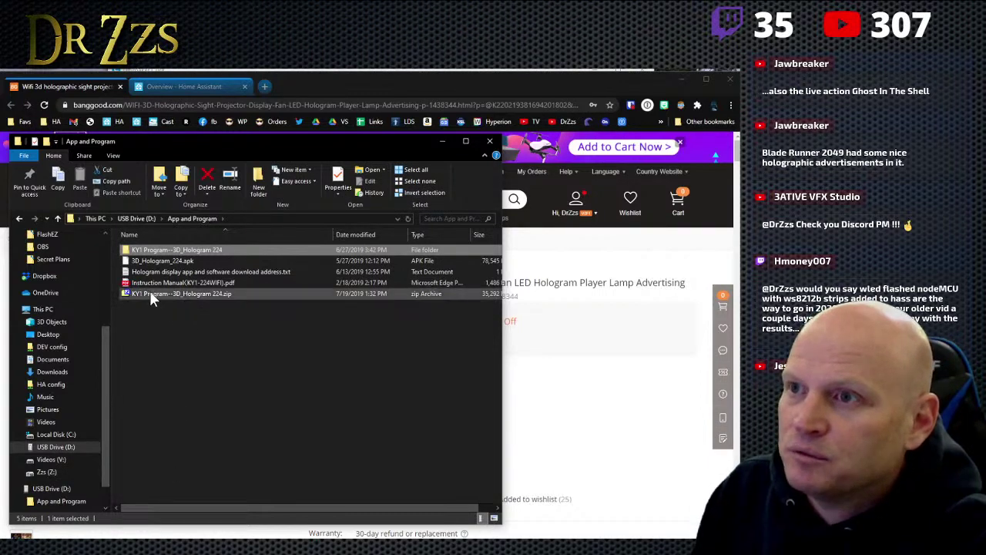
Step: Copy KY1 Program--3D_Hologram 224.zip from the USB drive to the Downloads folder and open the copied archive
{"action": "left_click_drag", "start_coordinate": [150, 293], "coordinate": [60, 378]}
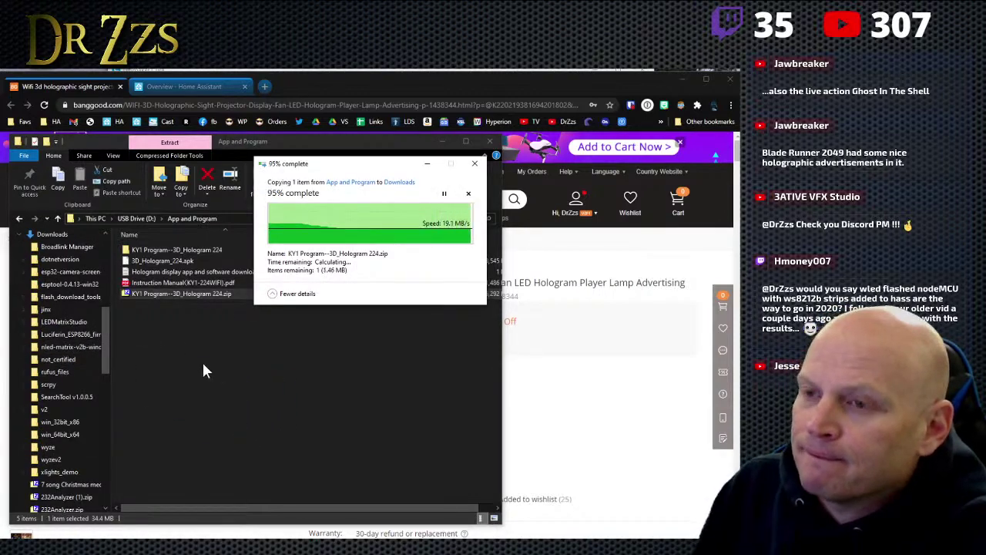
{"action": "scroll", "coordinate": [93, 385], "scroll_direction": "down", "scroll_amount": 2}
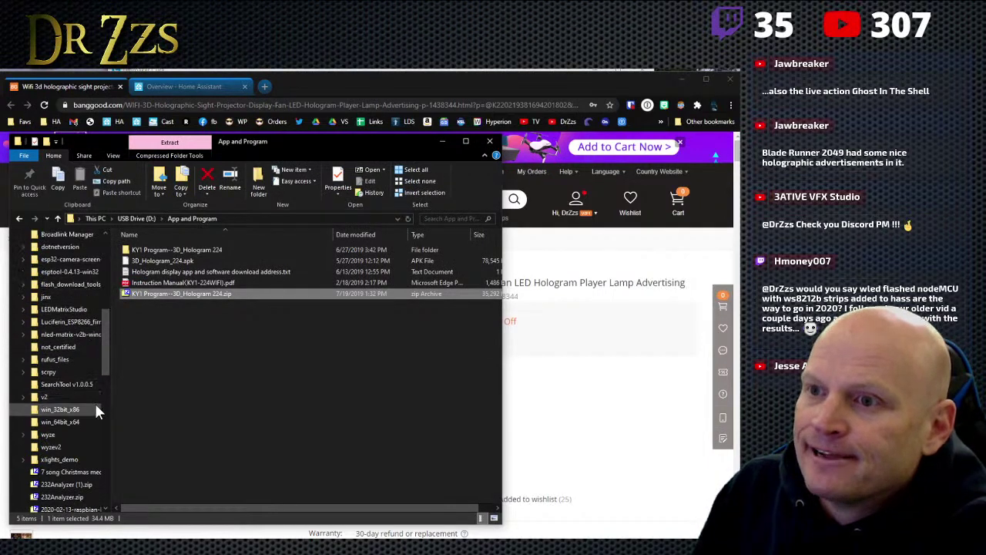
{"action": "scroll", "coordinate": [77, 439], "scroll_direction": "down", "scroll_amount": 5}
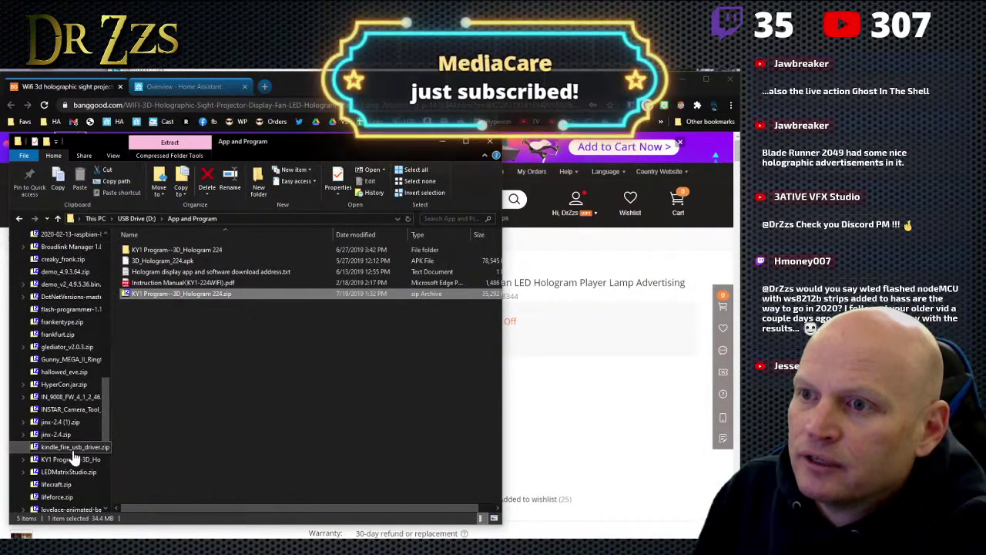
{"action": "left_click", "coordinate": [55, 468]}
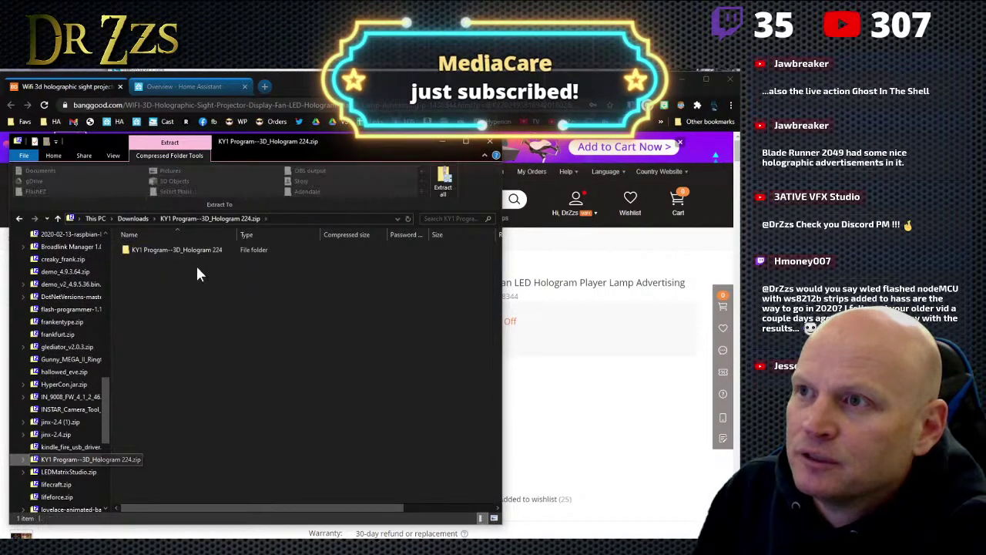
Step: Extract all files of the hologram program archive to the KY1 Program--3D_Hologram 224 folder in Downloads
{"action": "left_click", "coordinate": [163, 249]}
{"action": "double_click", "coordinate": [163, 250]}
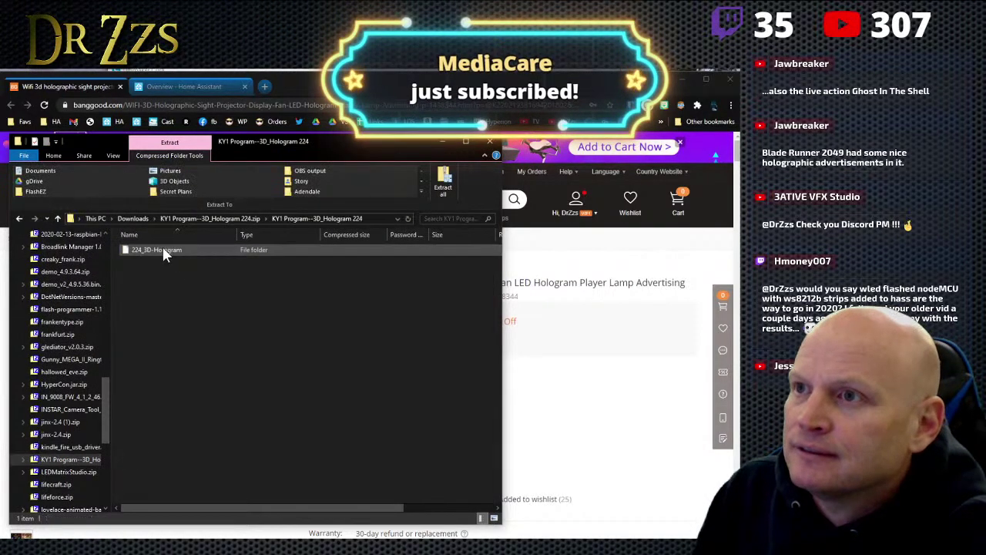
{"action": "double_click", "coordinate": [164, 250]}
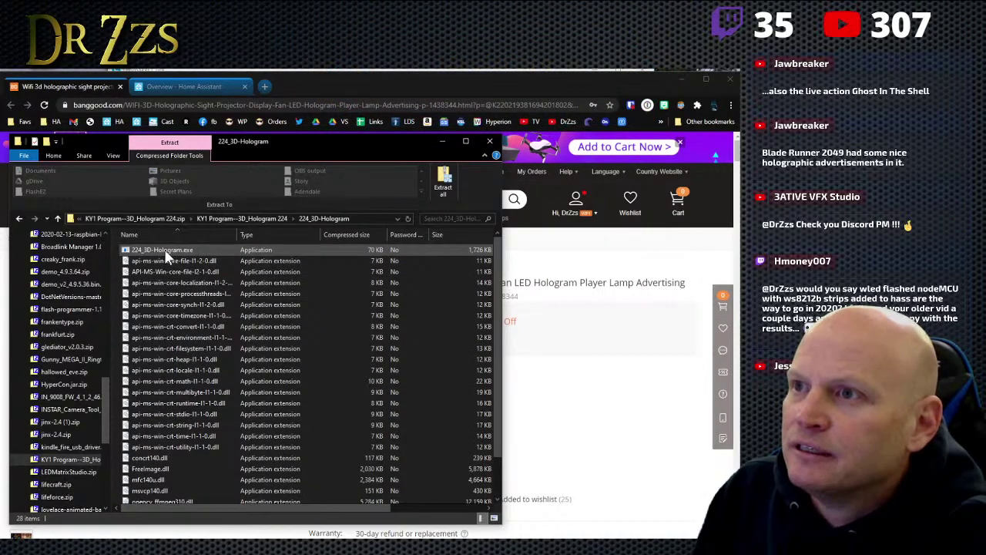
{"action": "double_click", "coordinate": [165, 251]}
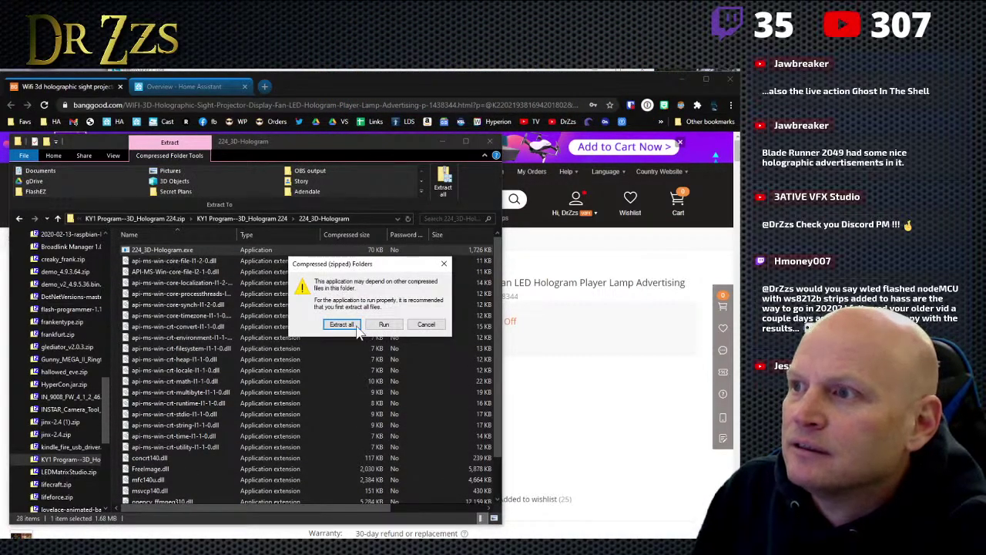
{"action": "left_click", "coordinate": [354, 326]}
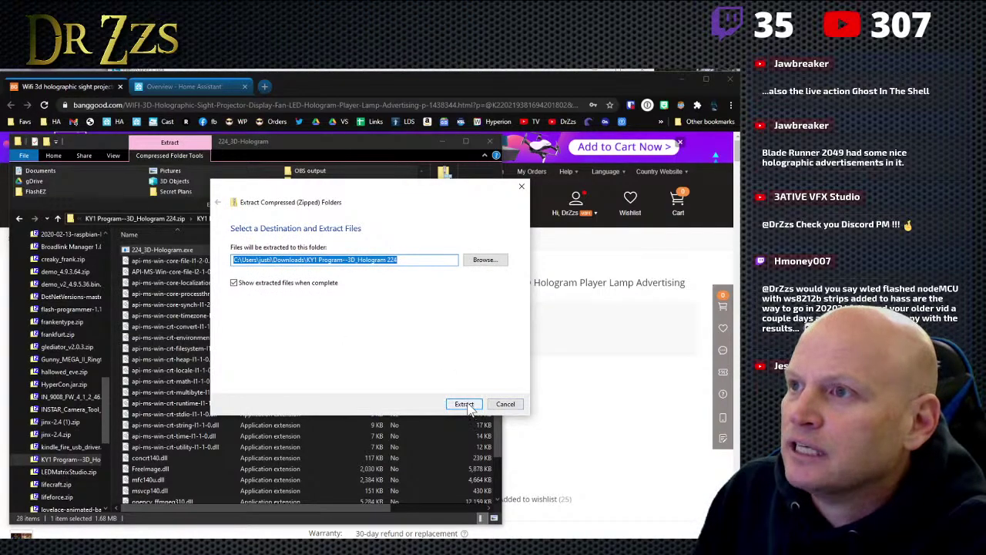
{"action": "left_click", "coordinate": [469, 408]}
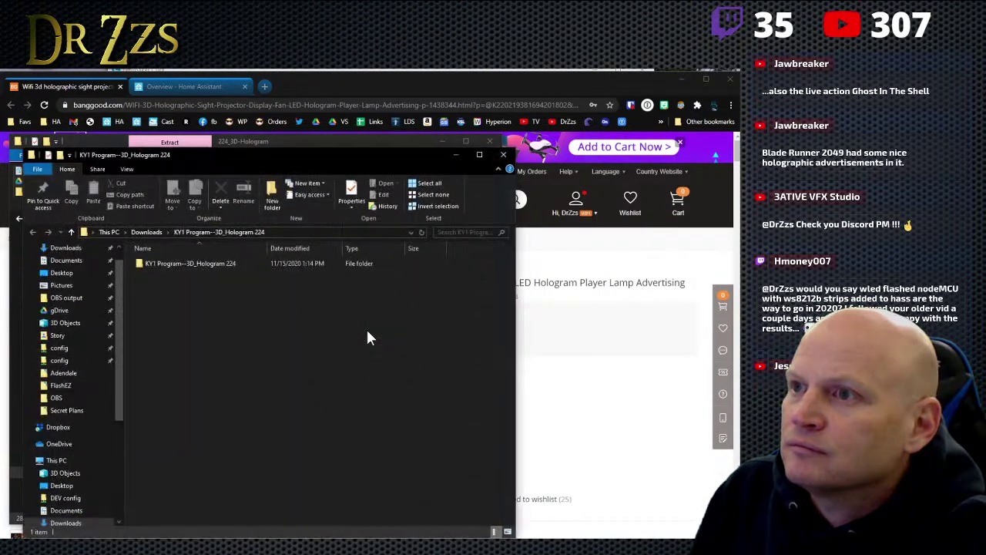
Step: Launch 224_3D-Hologram.exe from the 224_3D-Hologram subfolder of the extracted files
{"action": "double_click", "coordinate": [196, 264]}
{"action": "double_click", "coordinate": [178, 264]}
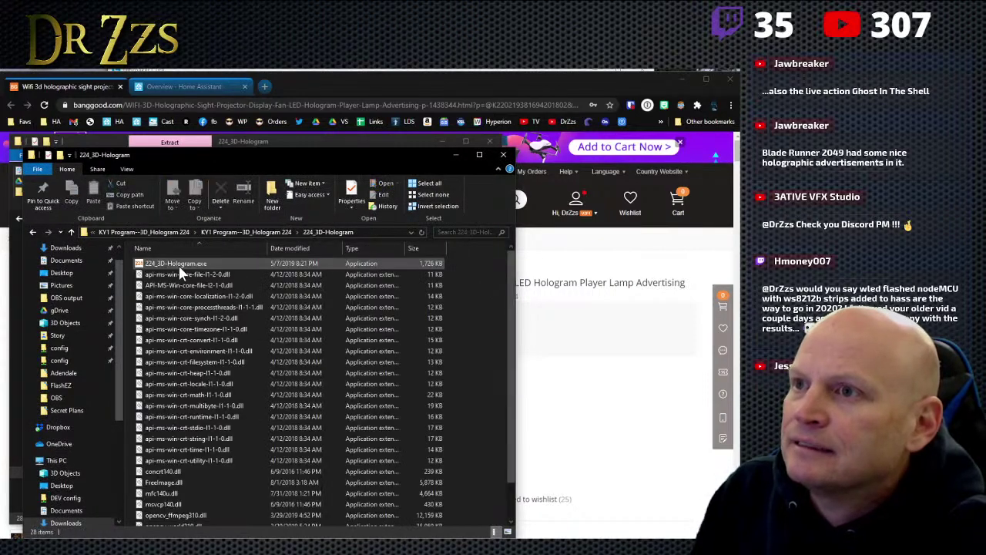
{"action": "double_click", "coordinate": [186, 264]}
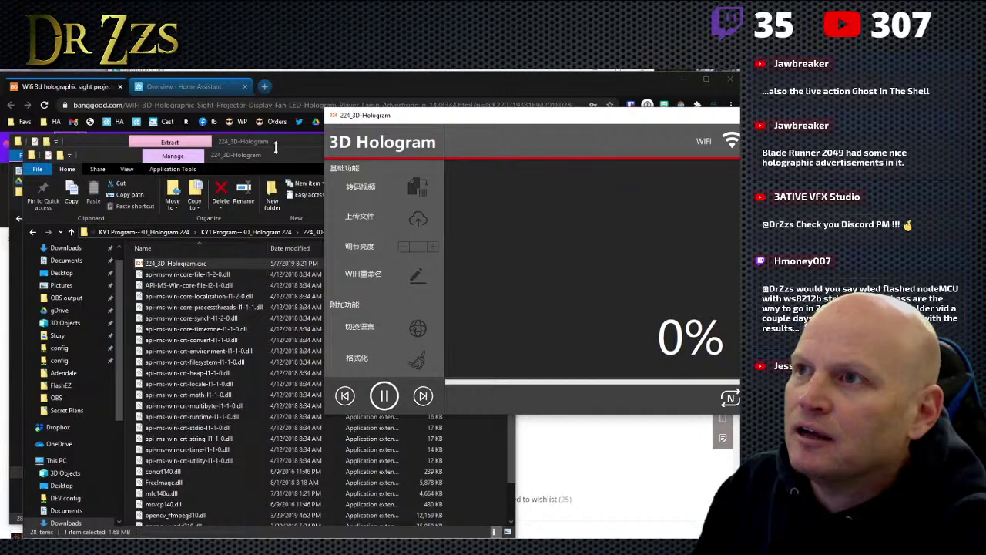
{"action": "left_click", "coordinate": [286, 140]}
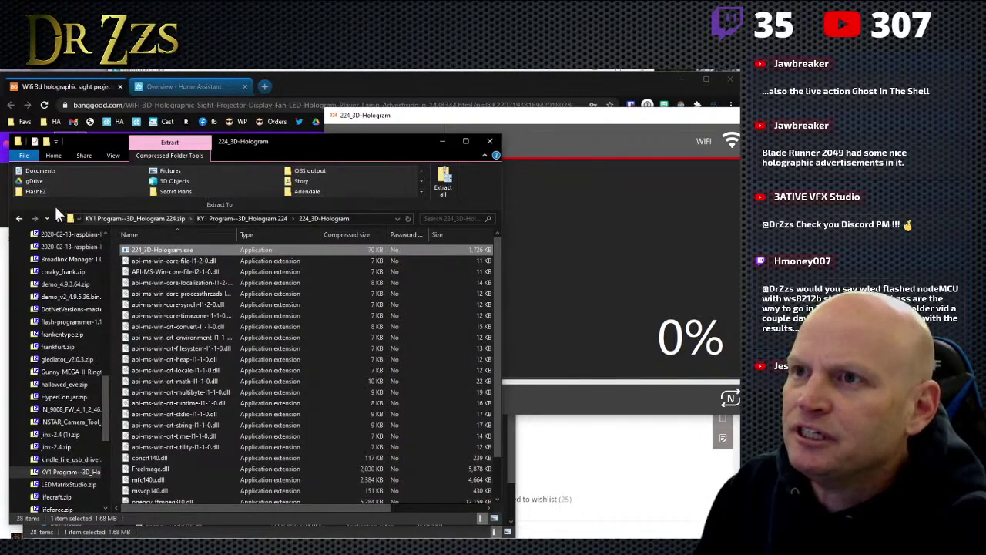
{"action": "left_click", "coordinate": [20, 218]}
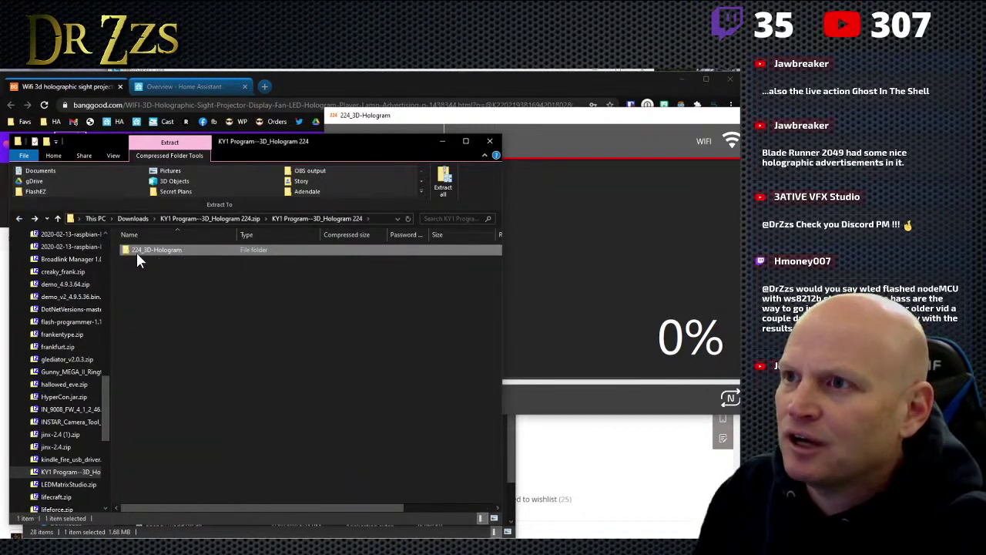
{"action": "left_click", "coordinate": [19, 219]}
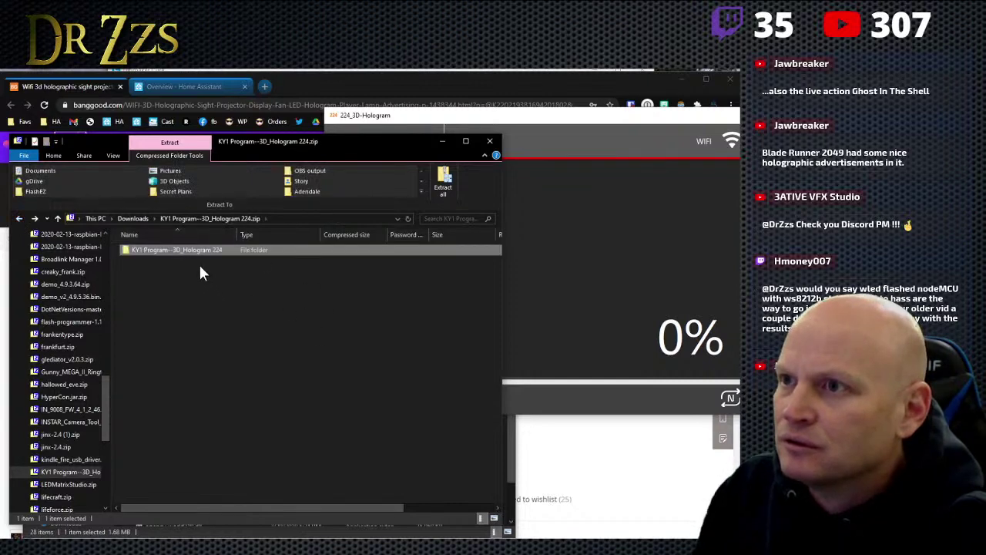
{"action": "left_click", "coordinate": [208, 218]}
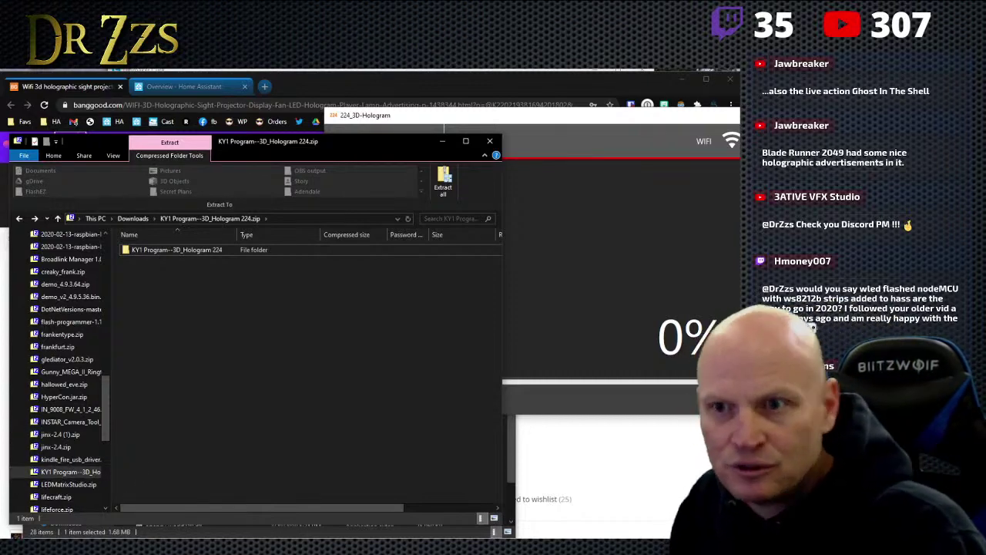
{"action": "left_click_drag", "start_coordinate": [69, 408], "coordinate": [183, 318]}
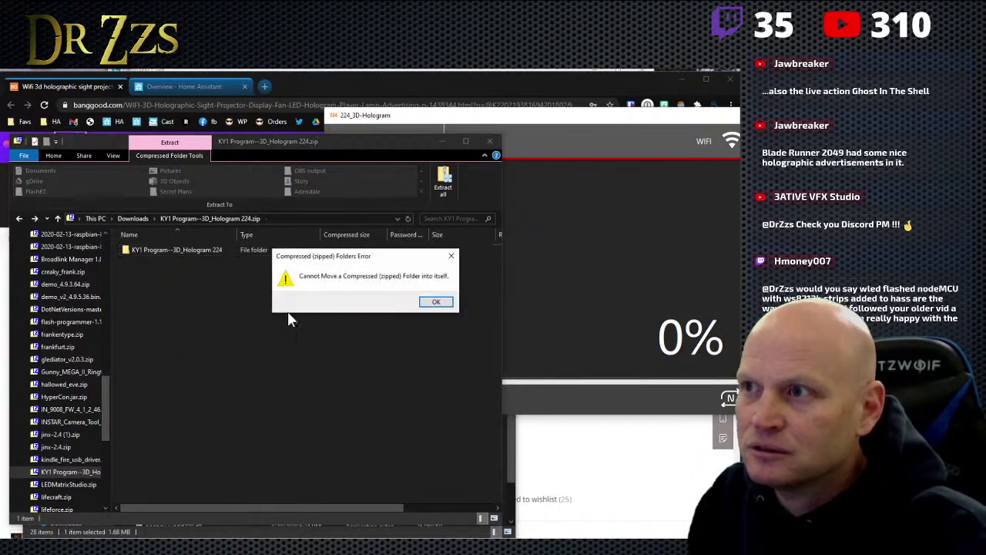
{"action": "left_click", "coordinate": [435, 303]}
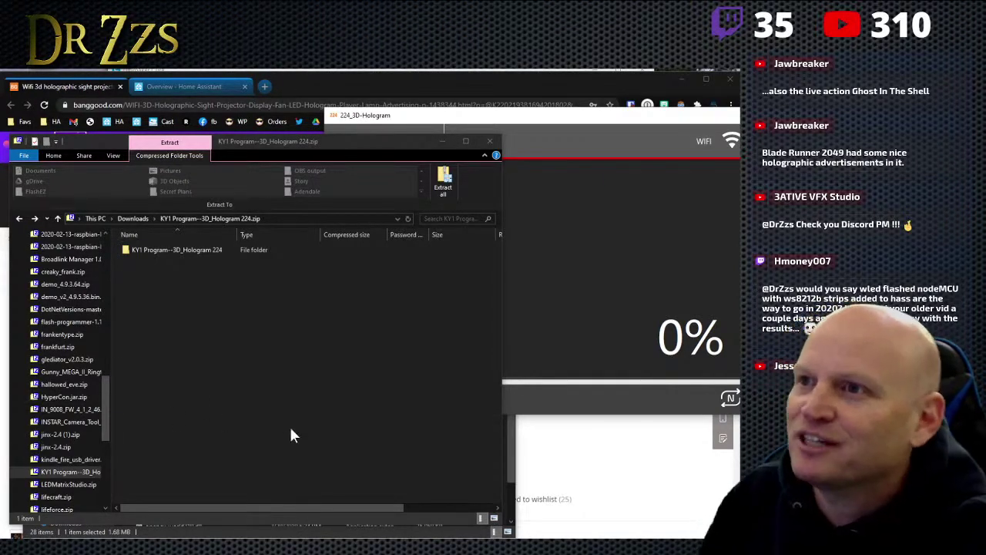
Step: Bring the 224_3D-Hologram program window in front of the folder windows and move it fully into view
{"action": "left_click_drag", "start_coordinate": [567, 124], "coordinate": [431, 189]}
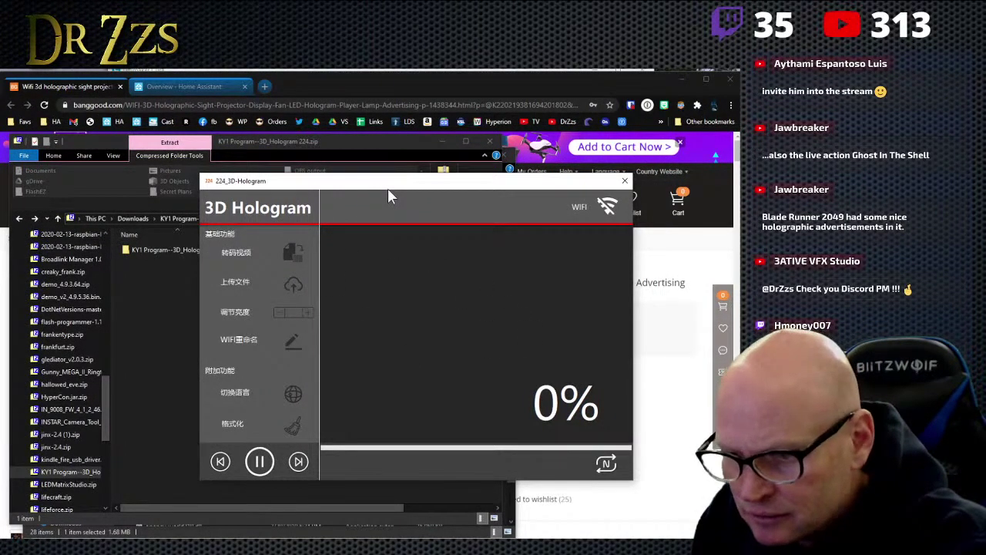
Step: Switch the hologram program's interface language to English and bring the 224_3D-Hologram folder window to the front
{"action": "left_click", "coordinate": [293, 395]}
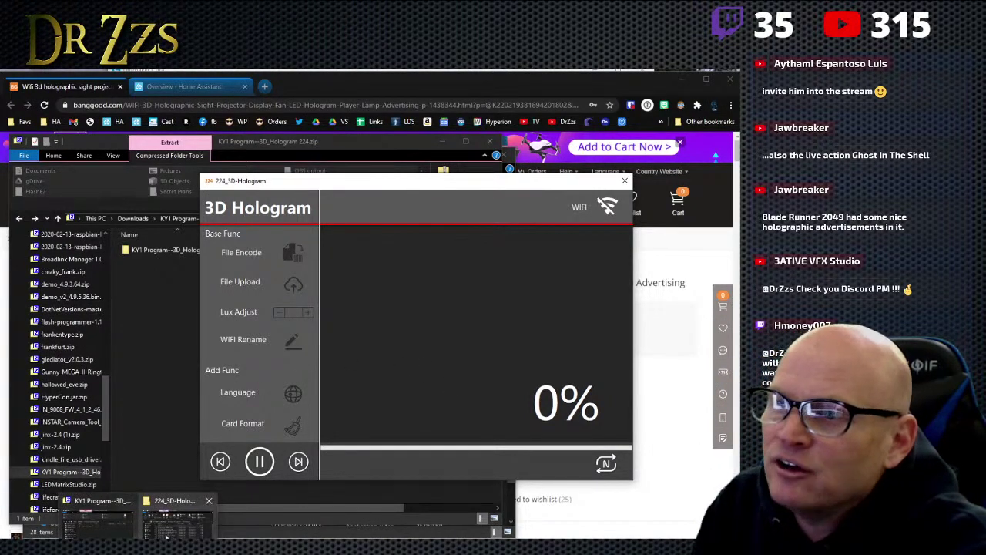
{"action": "mouse_move", "coordinate": [171, 533]}
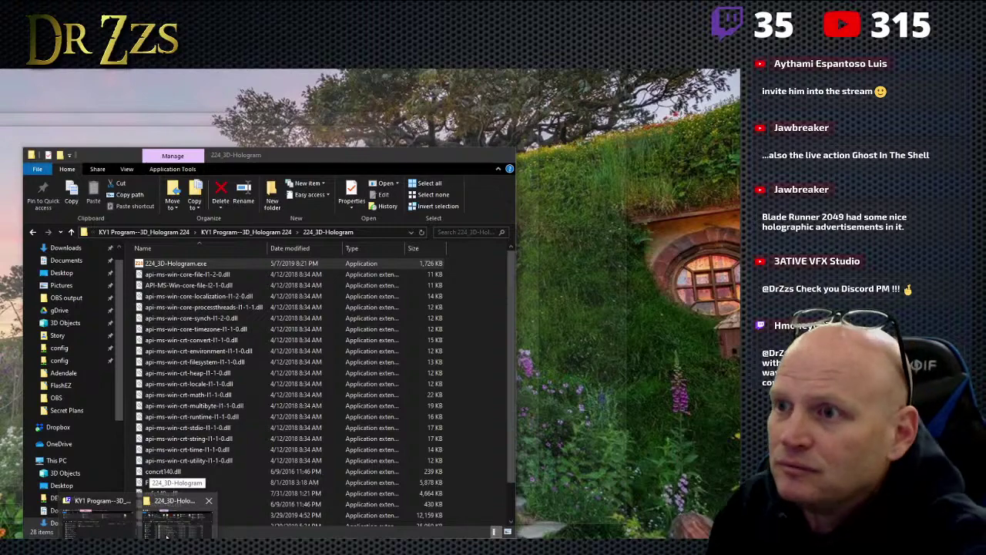
{"action": "left_click", "coordinate": [173, 514]}
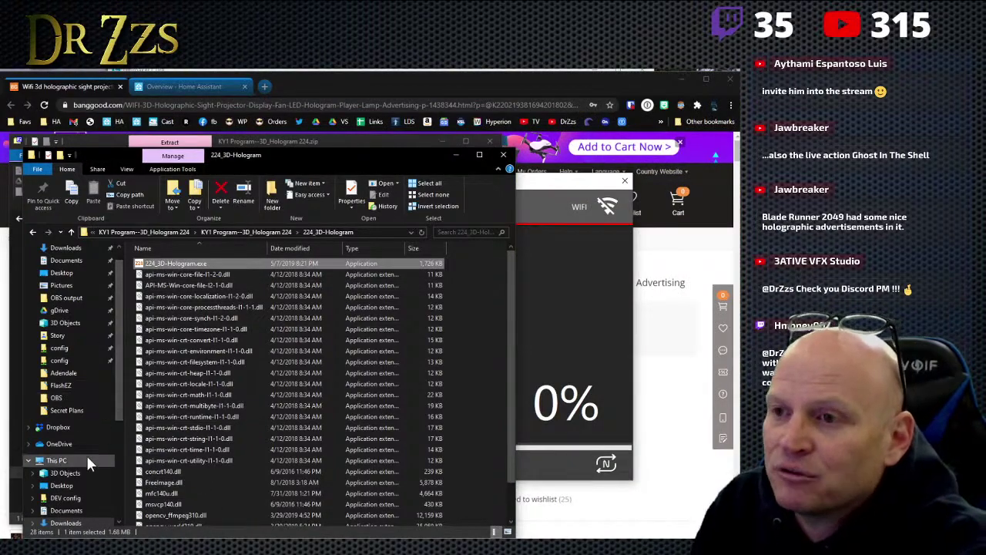
Step: Look through the Documents and Pictures folders for media to show on the hologram fan
{"action": "scroll", "coordinate": [83, 456], "scroll_direction": "down", "scroll_amount": 1}
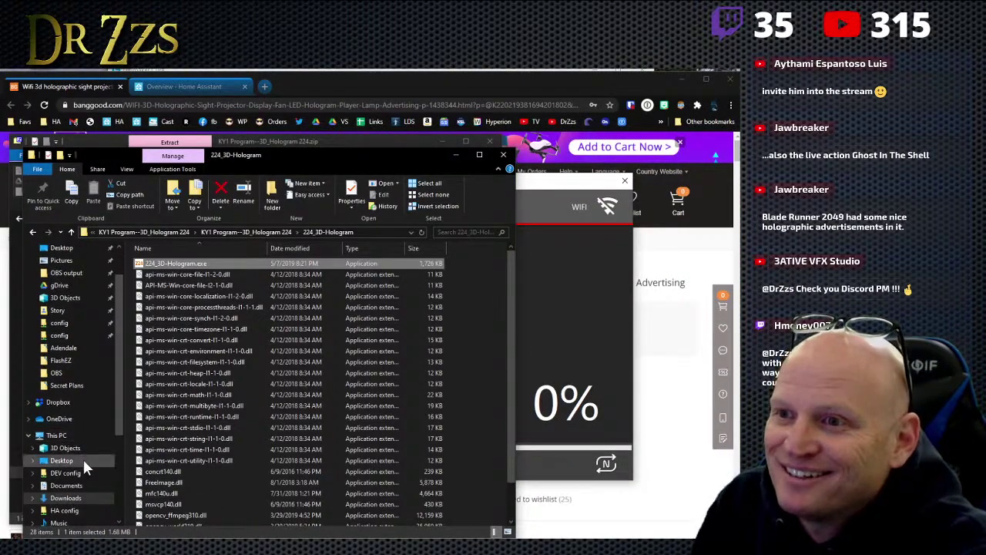
{"action": "scroll", "coordinate": [82, 458], "scroll_direction": "down", "scroll_amount": 2}
{"action": "left_click", "coordinate": [78, 436]}
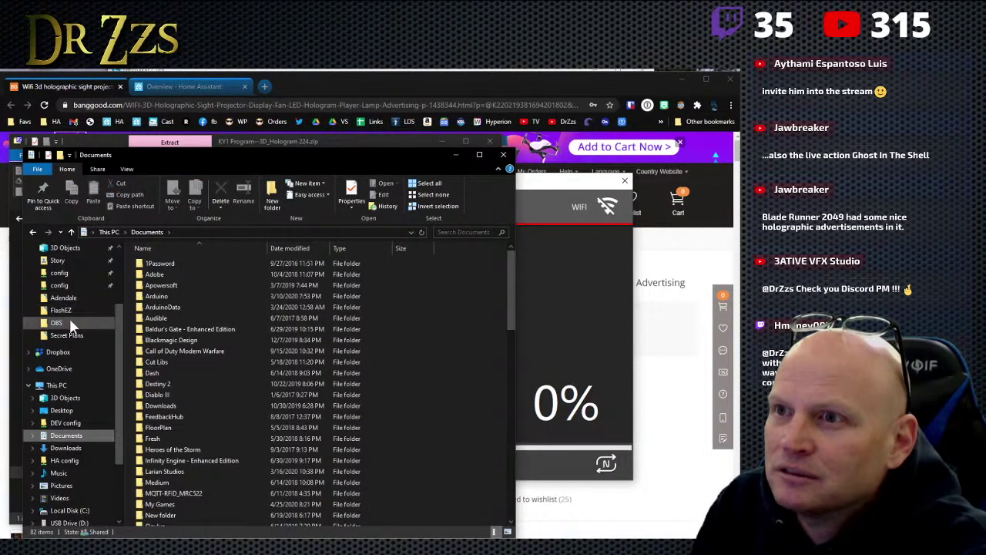
{"action": "scroll", "coordinate": [70, 320], "scroll_direction": "up", "scroll_amount": 3}
{"action": "left_click", "coordinate": [61, 273]}
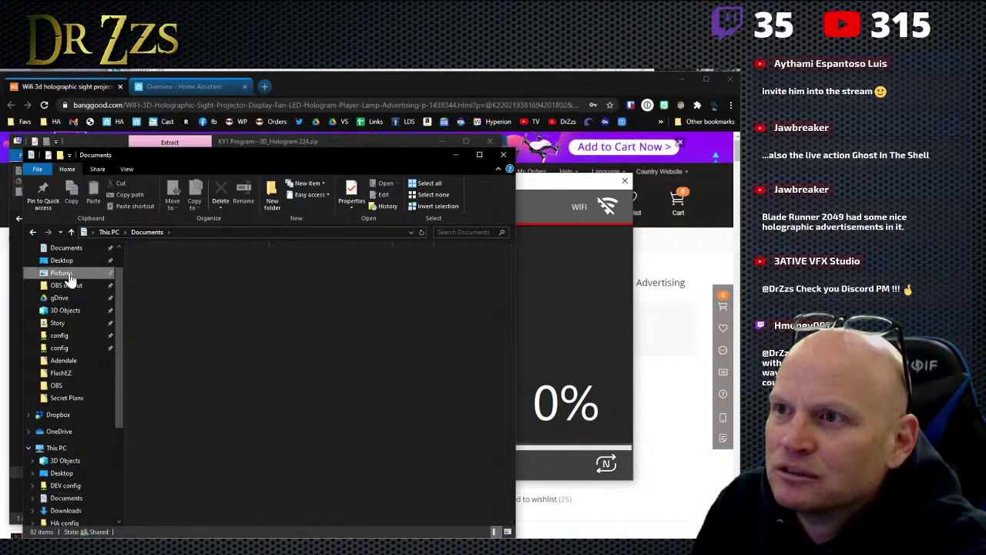
{"action": "scroll", "coordinate": [393, 454], "scroll_direction": "down", "scroll_amount": 8}
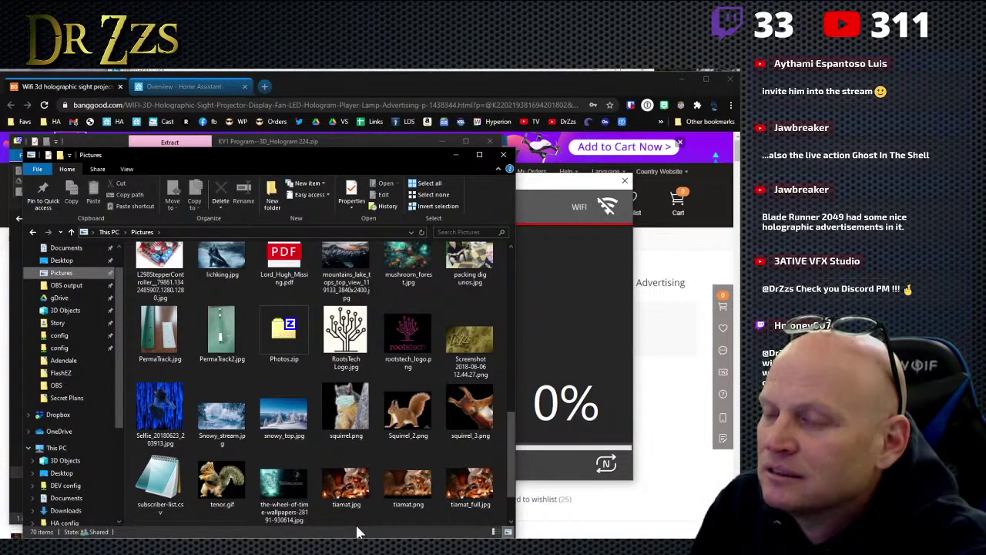
{"action": "scroll", "coordinate": [420, 385], "scroll_direction": "up", "scroll_amount": 5}
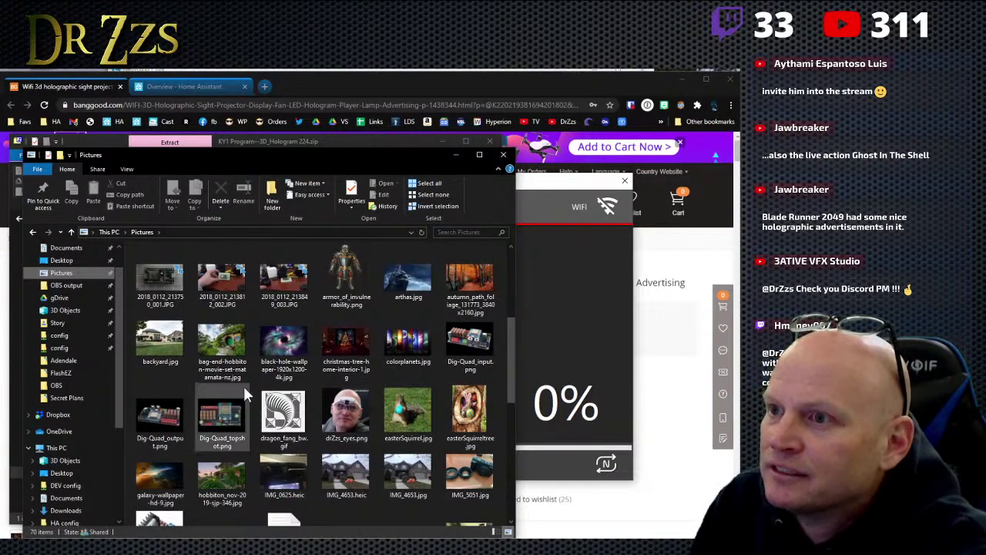
{"action": "scroll", "coordinate": [397, 385], "scroll_direction": "up", "scroll_amount": 5}
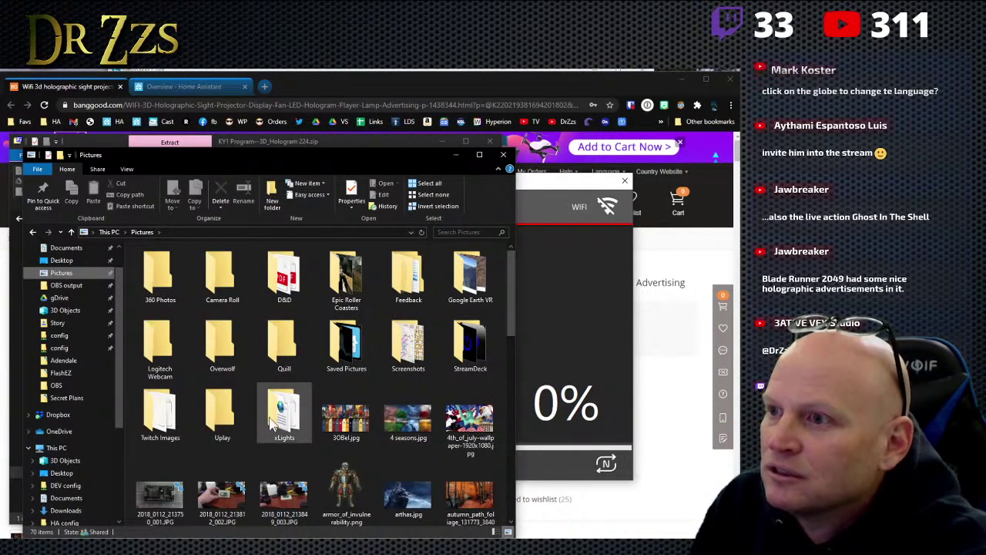
Step: Check the contents of the Twitch Images folder and return to Pictures
{"action": "double_click", "coordinate": [166, 420]}
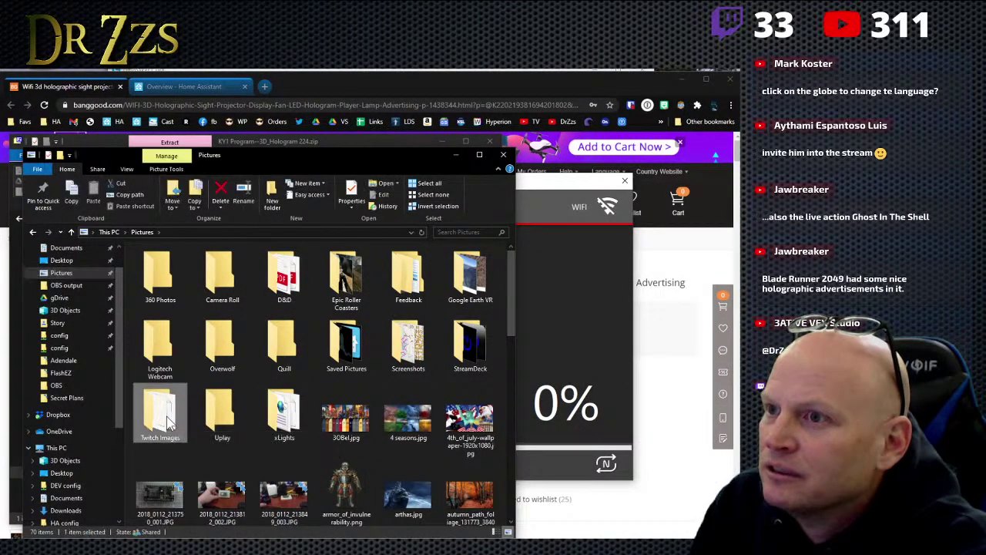
{"action": "scroll", "coordinate": [347, 440], "scroll_direction": "down", "scroll_amount": 1}
{"action": "scroll", "coordinate": [347, 440], "scroll_direction": "up", "scroll_amount": 1}
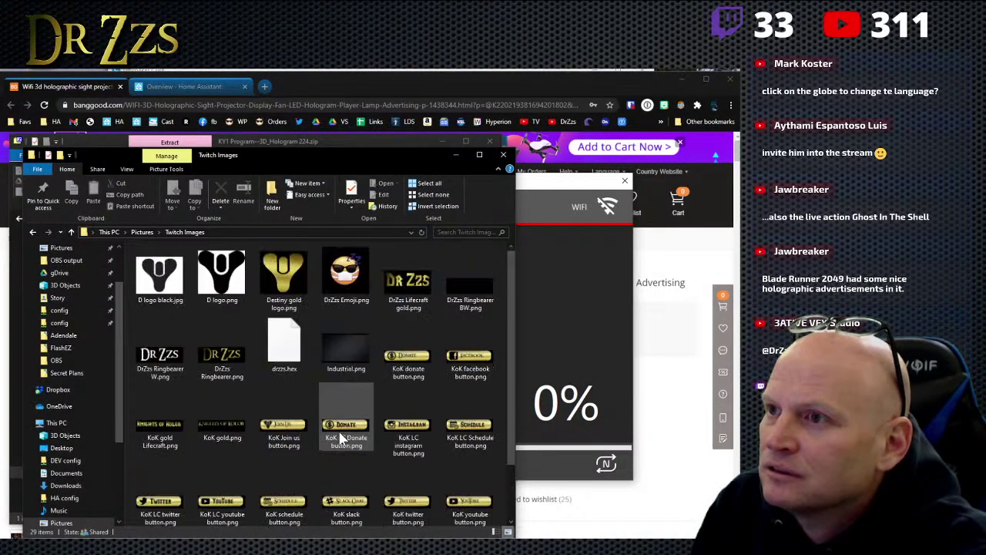
{"action": "left_click", "coordinate": [32, 231]}
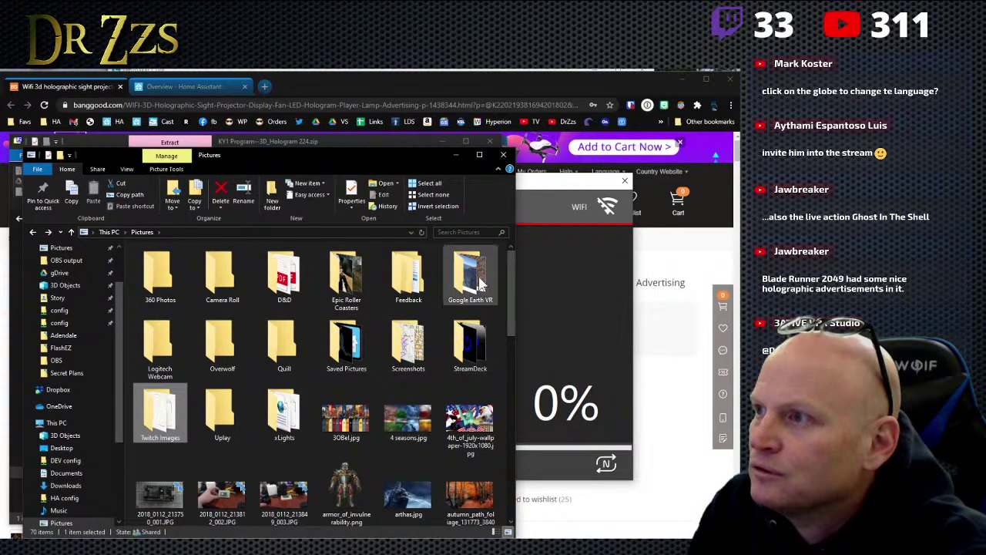
Step: Open the StreamDeck folder in Pictures and look through its images and animations
{"action": "double_click", "coordinate": [472, 350]}
{"action": "scroll", "coordinate": [451, 458], "scroll_direction": "down", "scroll_amount": 10}
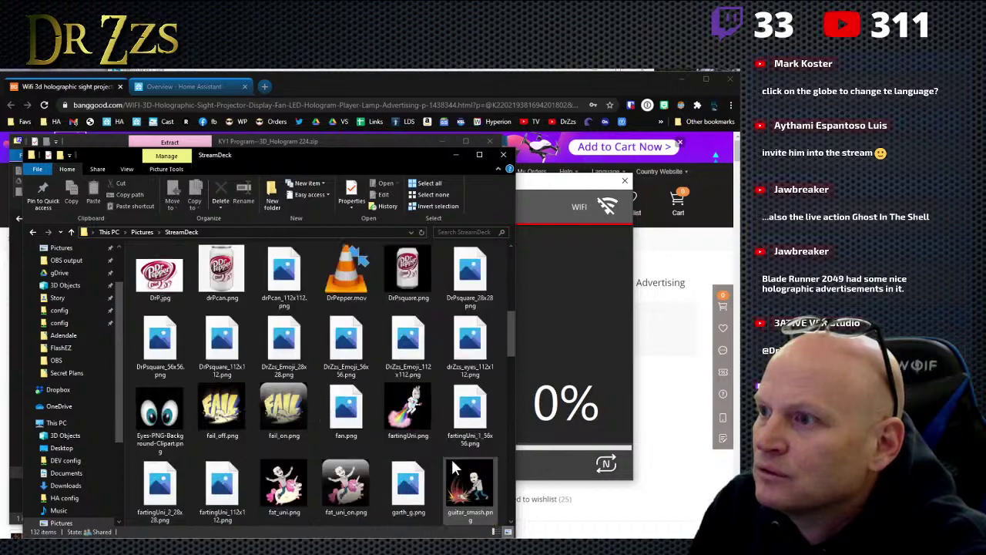
{"action": "scroll", "coordinate": [386, 440], "scroll_direction": "down", "scroll_amount": 5}
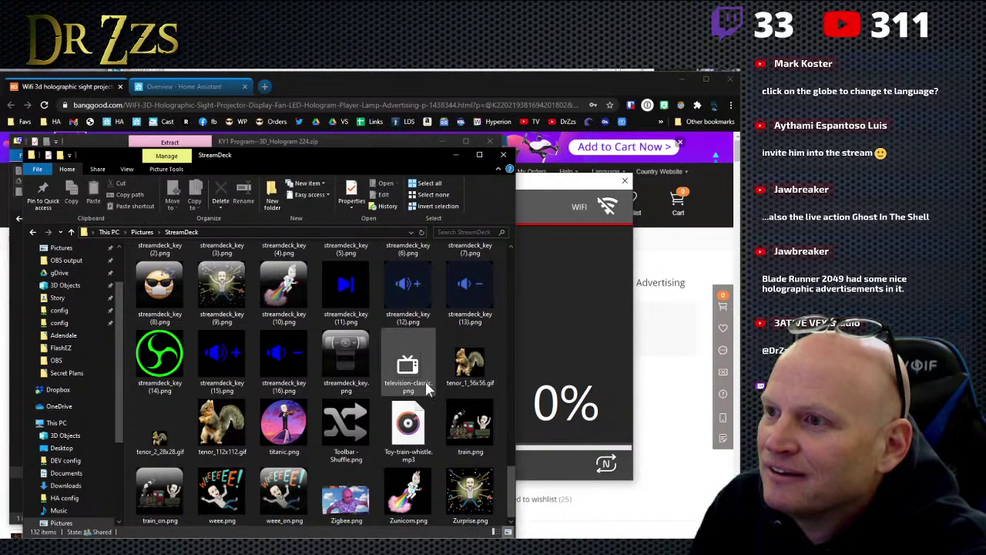
{"action": "scroll", "coordinate": [426, 381], "scroll_direction": "up", "scroll_amount": 5}
{"action": "scroll", "coordinate": [425, 380], "scroll_direction": "up", "scroll_amount": 2}
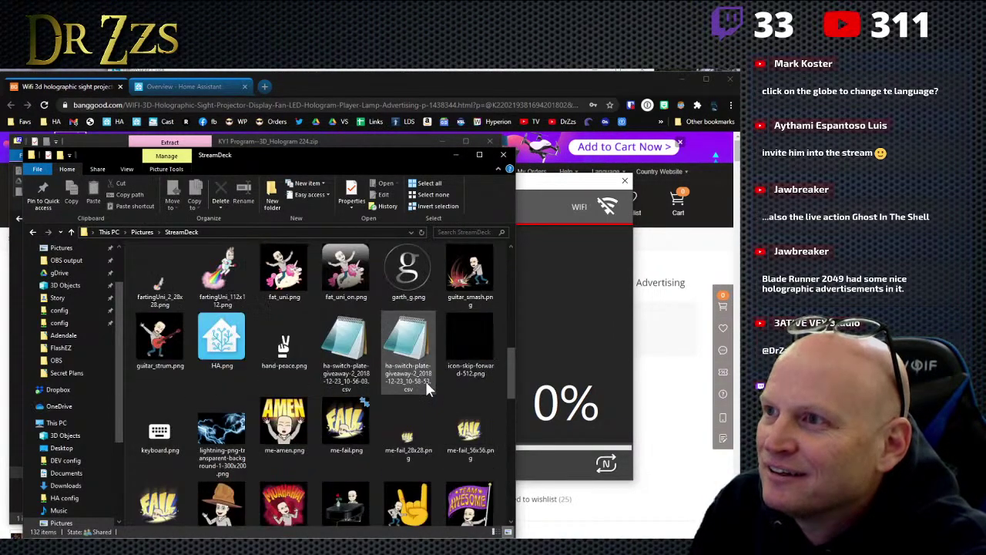
{"action": "scroll", "coordinate": [425, 380], "scroll_direction": "up", "scroll_amount": 12}
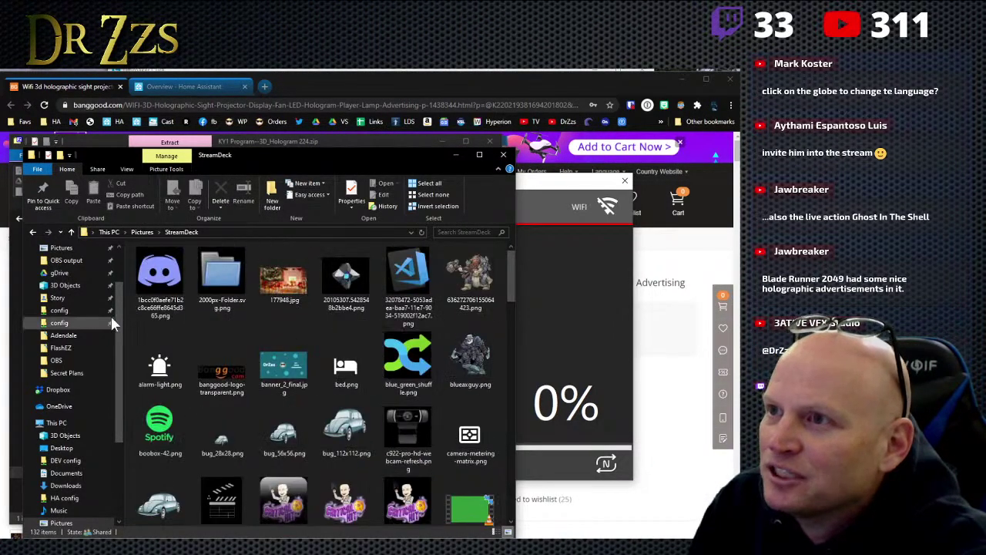
Step: Open the Downloads folder and look through its files for suitable media
{"action": "scroll", "coordinate": [109, 317], "scroll_direction": "up", "scroll_amount": 1}
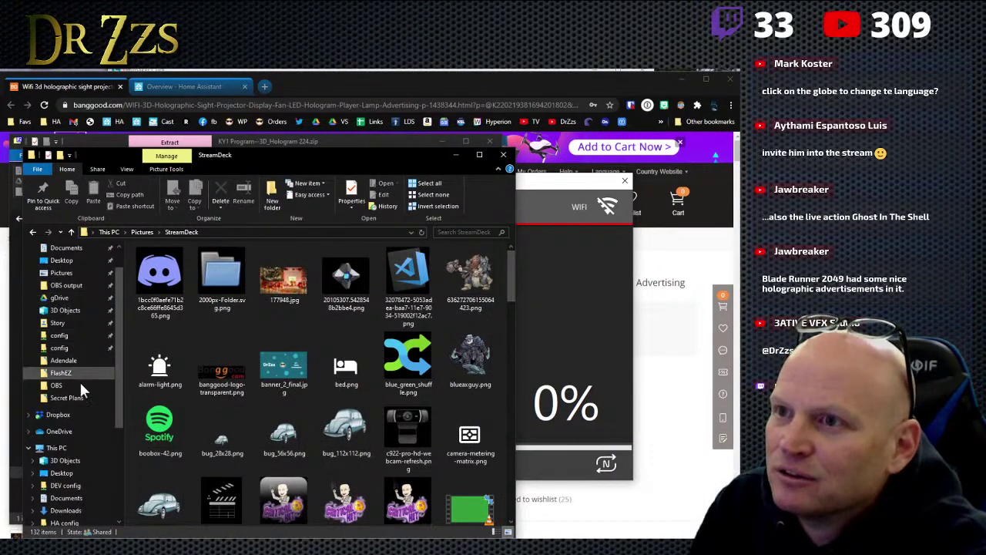
{"action": "scroll", "coordinate": [77, 259], "scroll_direction": "up", "scroll_amount": 1}
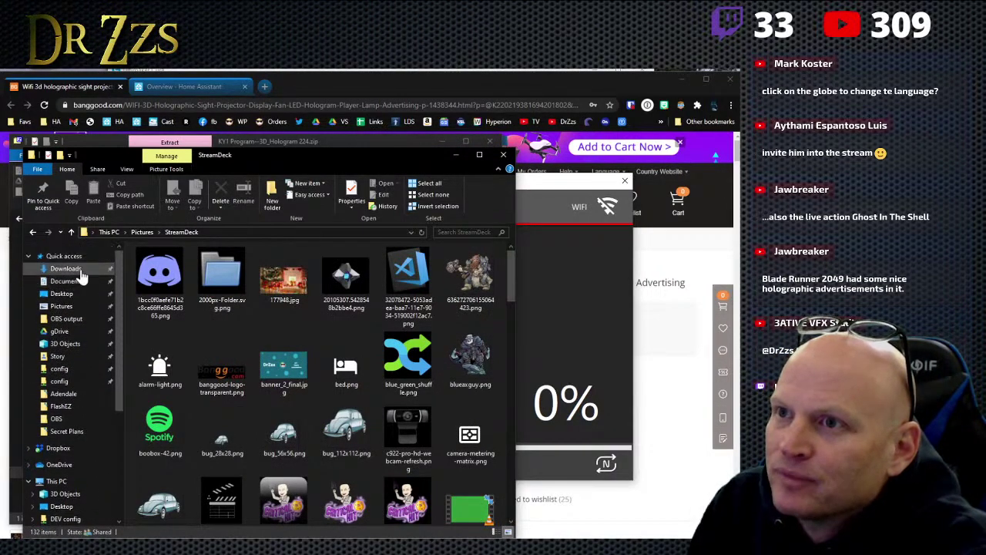
{"action": "left_click", "coordinate": [66, 269]}
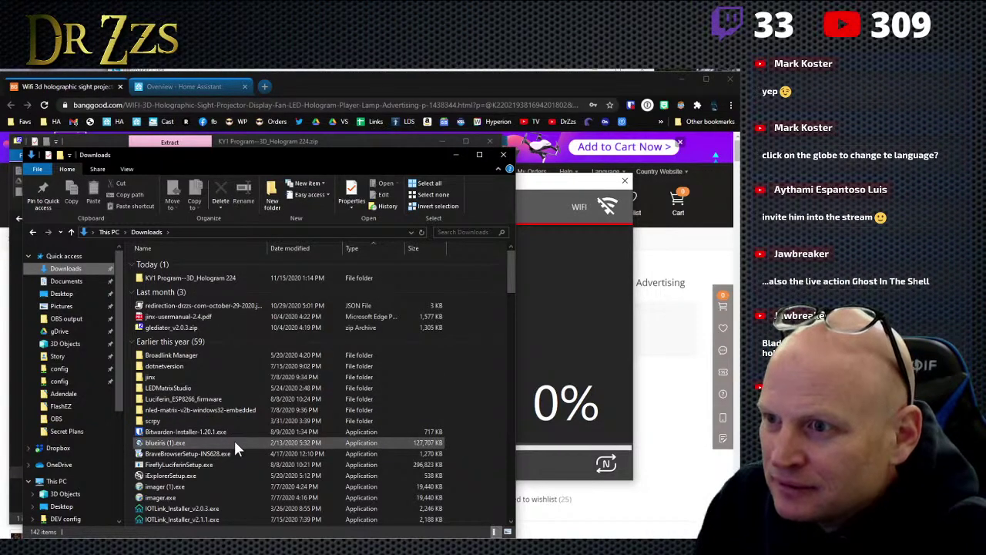
{"action": "scroll", "coordinate": [239, 450], "scroll_direction": "down", "scroll_amount": 6}
{"action": "scroll", "coordinate": [255, 493], "scroll_direction": "down", "scroll_amount": 15}
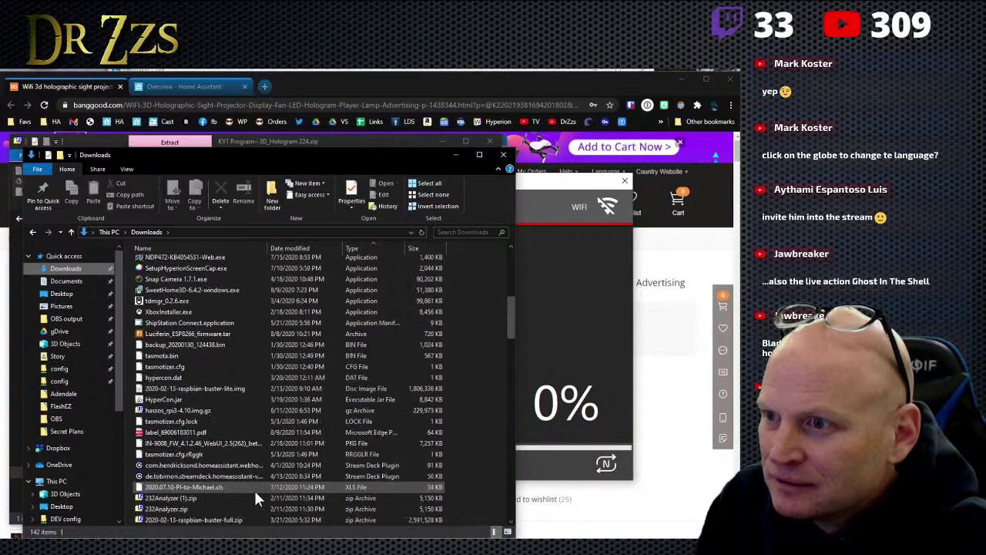
{"action": "scroll", "coordinate": [258, 487], "scroll_direction": "down", "scroll_amount": 15}
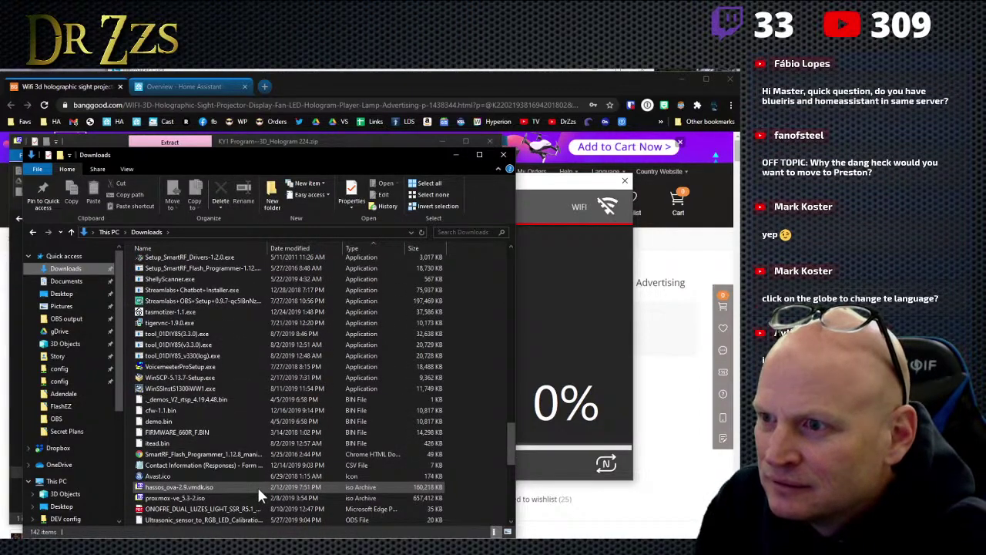
{"action": "scroll", "coordinate": [258, 486], "scroll_direction": "down", "scroll_amount": 10}
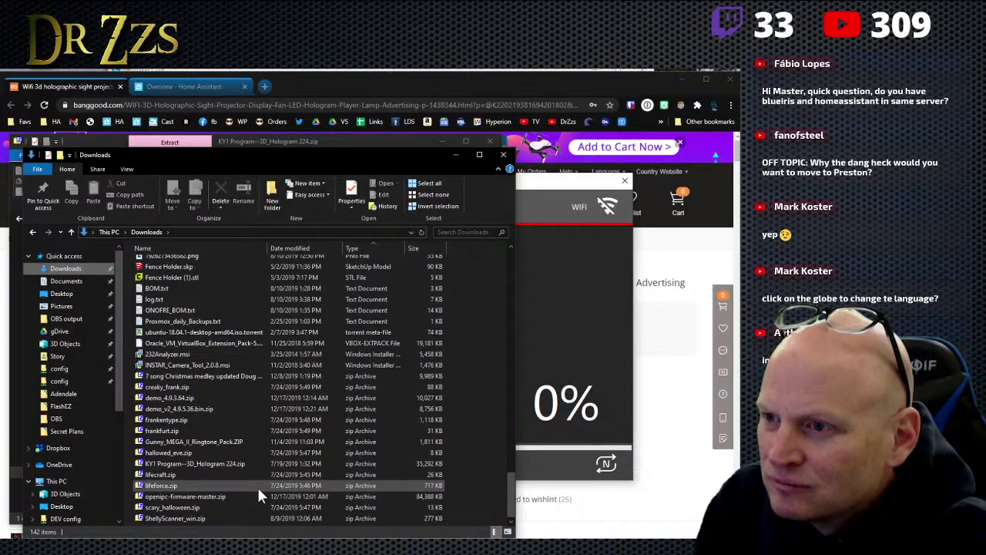
{"action": "scroll", "coordinate": [256, 482], "scroll_direction": "up", "scroll_amount": 10}
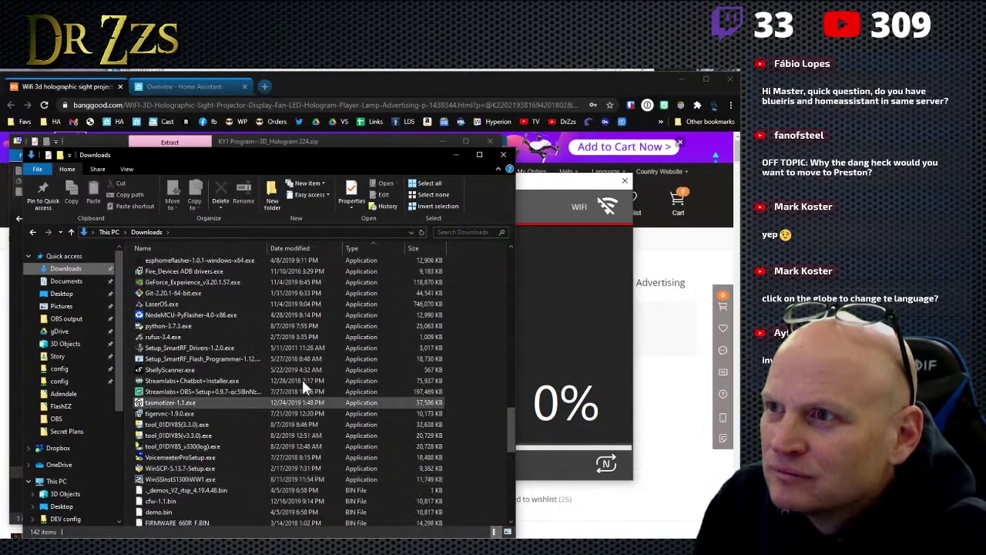
Step: Search the Downloads folder and its subfolders for "squirrel"
{"action": "left_click", "coordinate": [455, 231]}
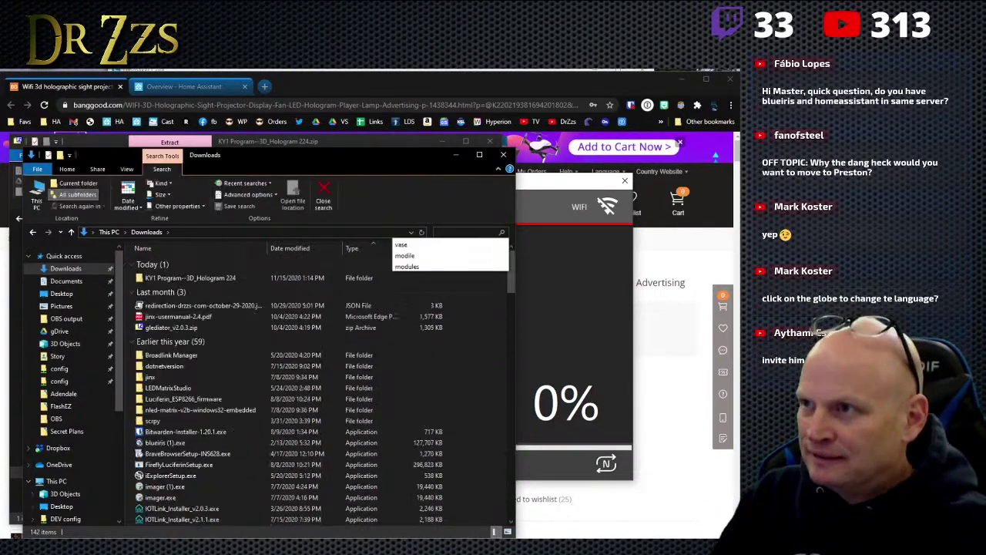
{"action": "type", "text": "sq"}
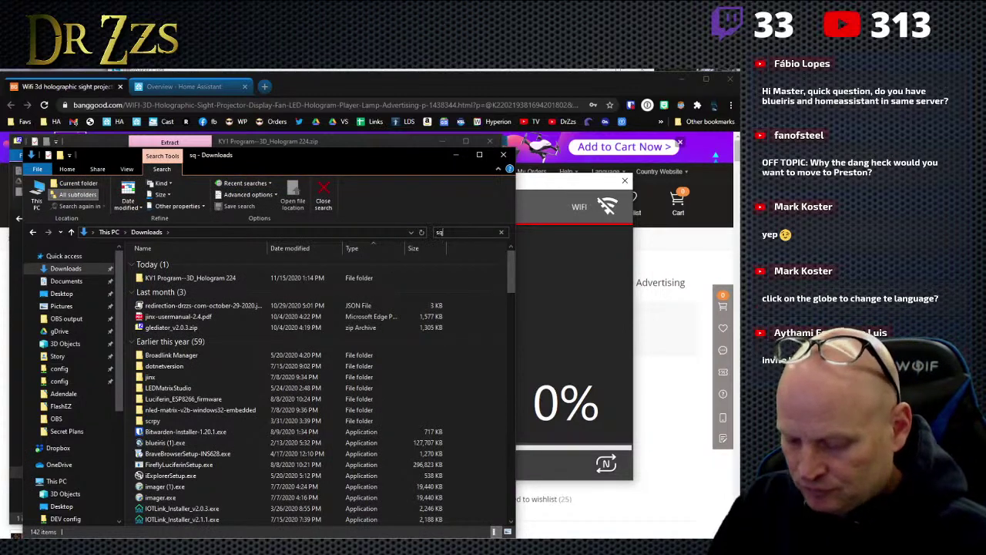
{"action": "type", "text": "uir"}
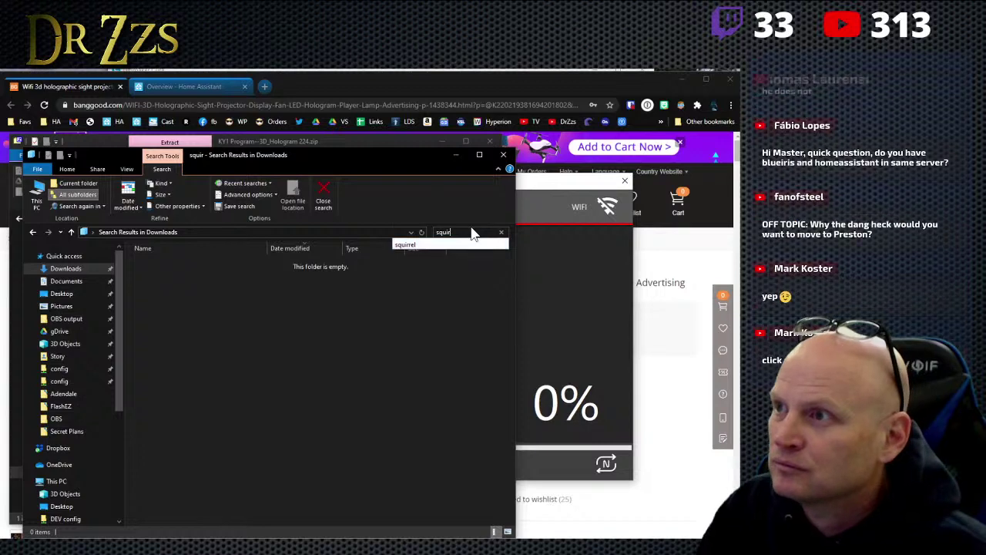
{"action": "left_click", "coordinate": [411, 244]}
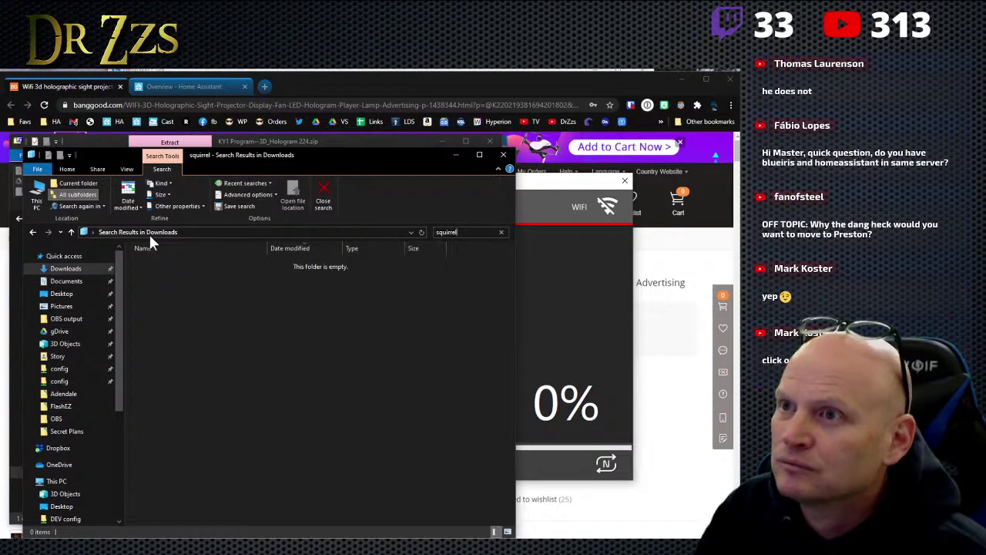
Step: Go to This PC and search the whole computer for "squirrel"
{"action": "left_click", "coordinate": [92, 232]}
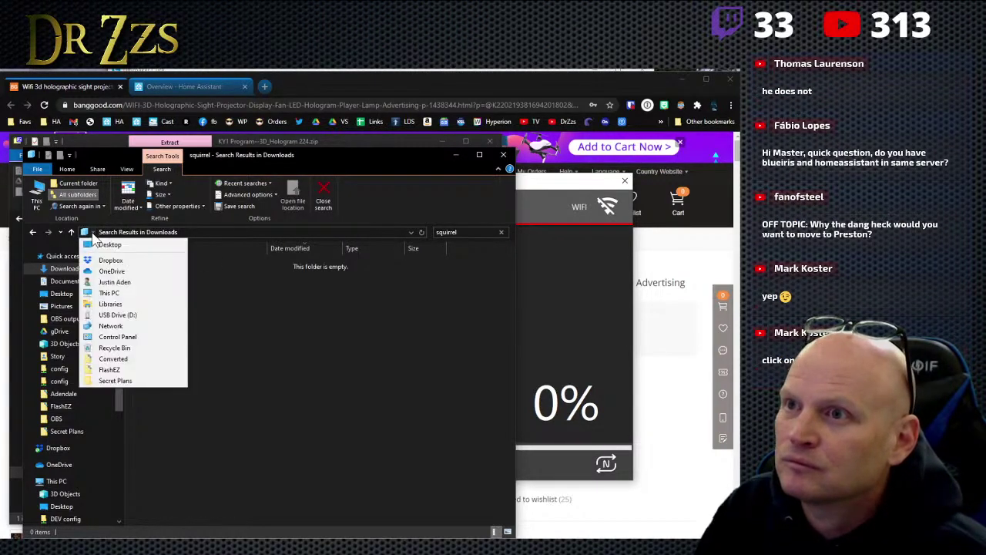
{"action": "left_click", "coordinate": [91, 232]}
{"action": "left_click", "coordinate": [92, 232]}
{"action": "left_click", "coordinate": [91, 232]}
{"action": "left_click", "coordinate": [92, 233]}
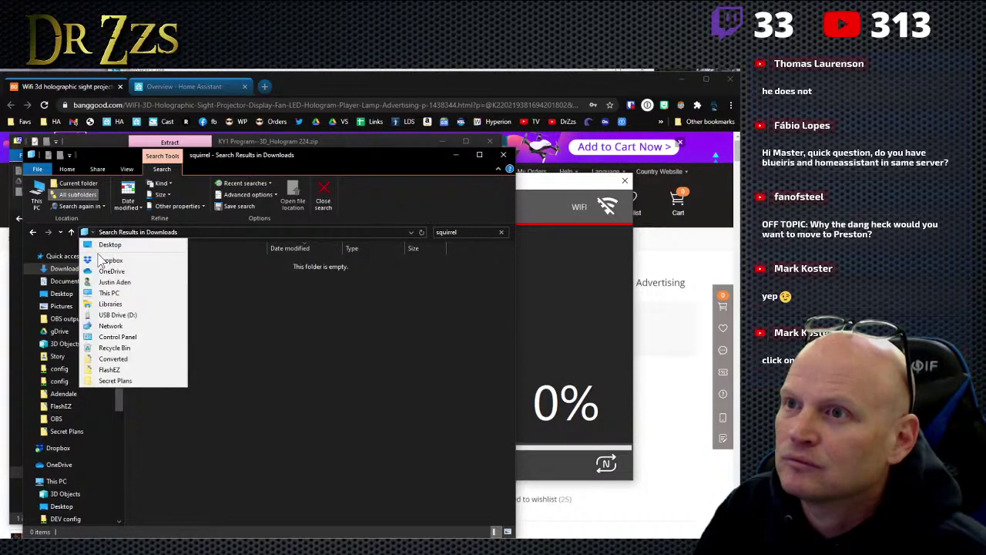
{"action": "left_click", "coordinate": [112, 294]}
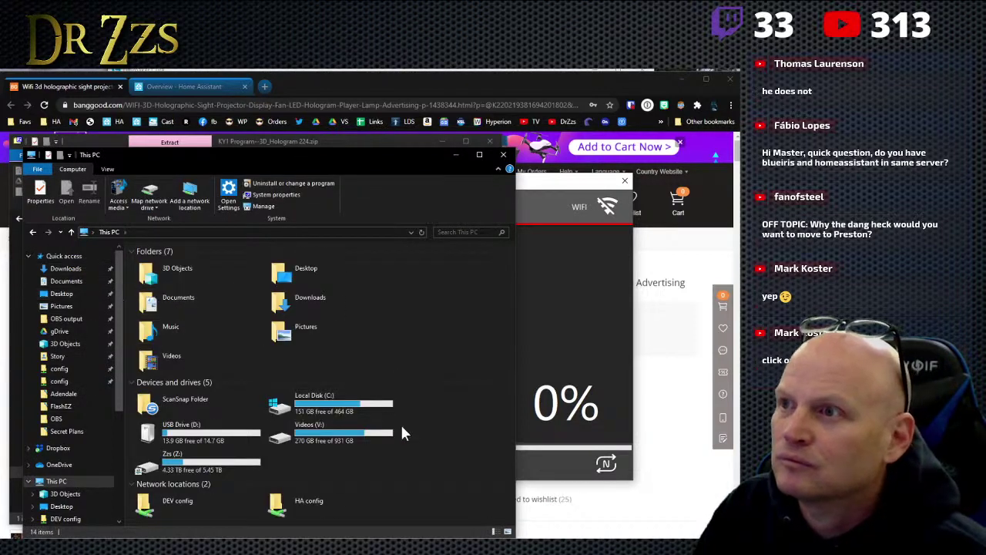
{"action": "left_click", "coordinate": [356, 408]}
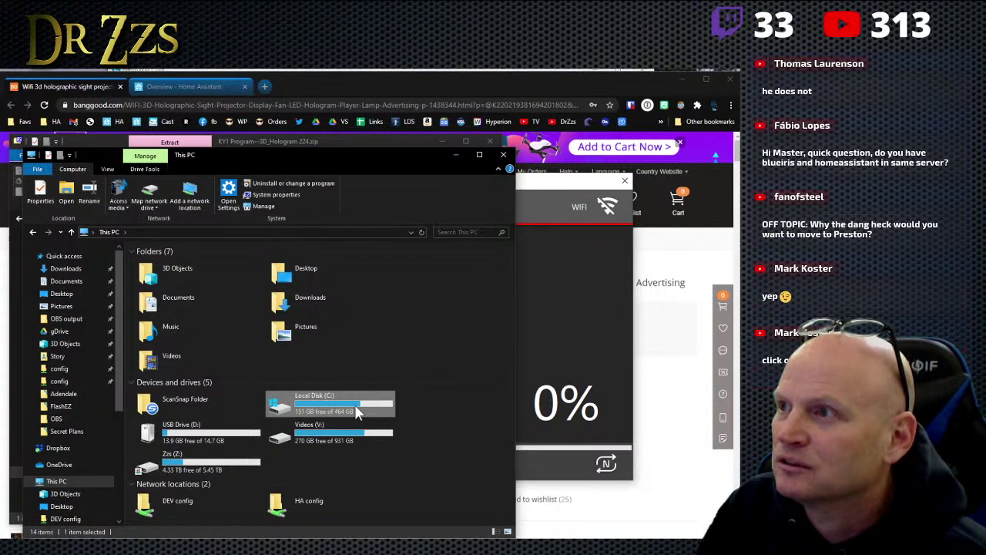
{"action": "left_click", "coordinate": [462, 232]}
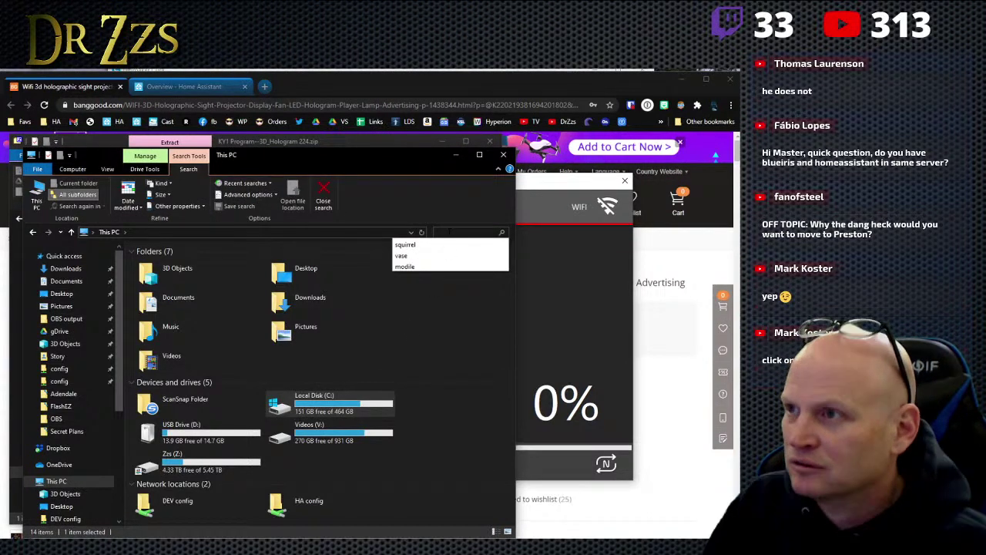
{"action": "left_click", "coordinate": [425, 243]}
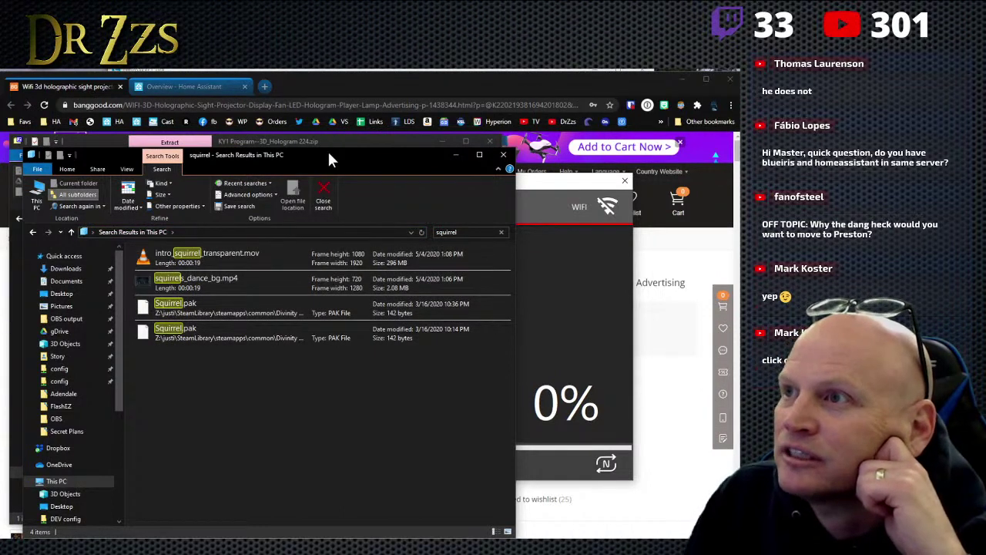
Step: Move the search results window aside to uncover more of the hologram program and select intro_squirrel_transparent.mov
{"action": "left_click_drag", "start_coordinate": [328, 159], "coordinate": [196, 161]}
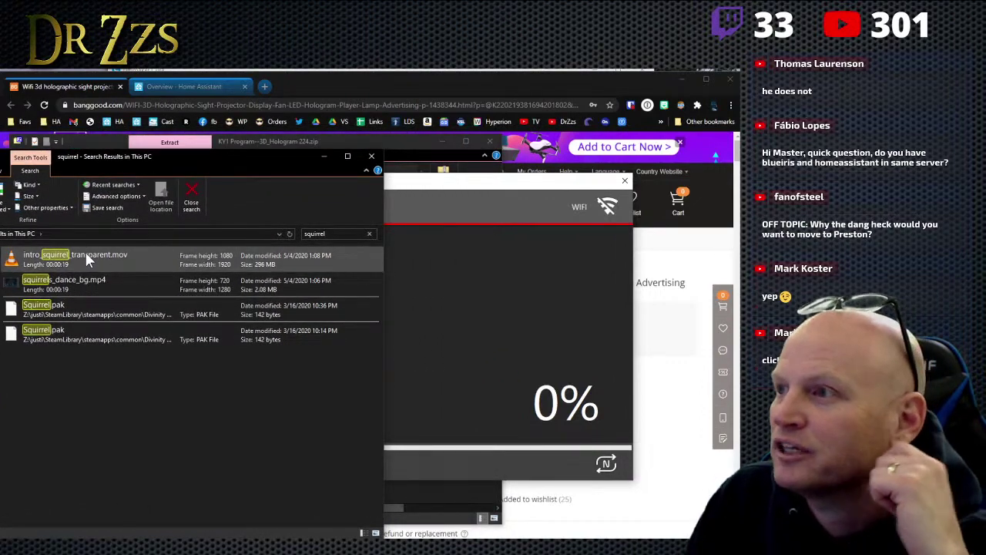
{"action": "left_click", "coordinate": [105, 264]}
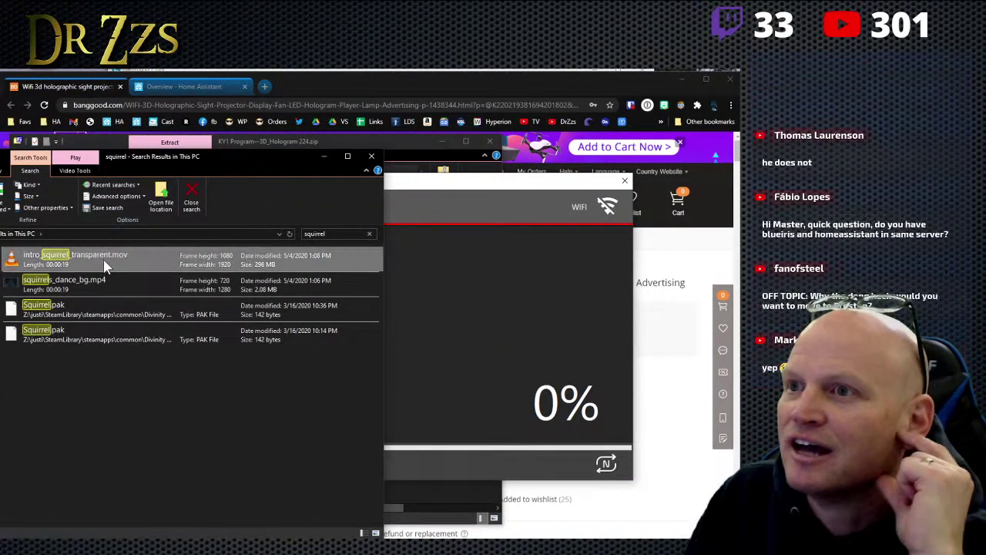
Step: Select squirrels_dance_bg.mp4, look through the Pictures folder, and try to load tenor.gif into the hologram program
{"action": "left_click_drag", "start_coordinate": [99, 280], "coordinate": [131, 324]}
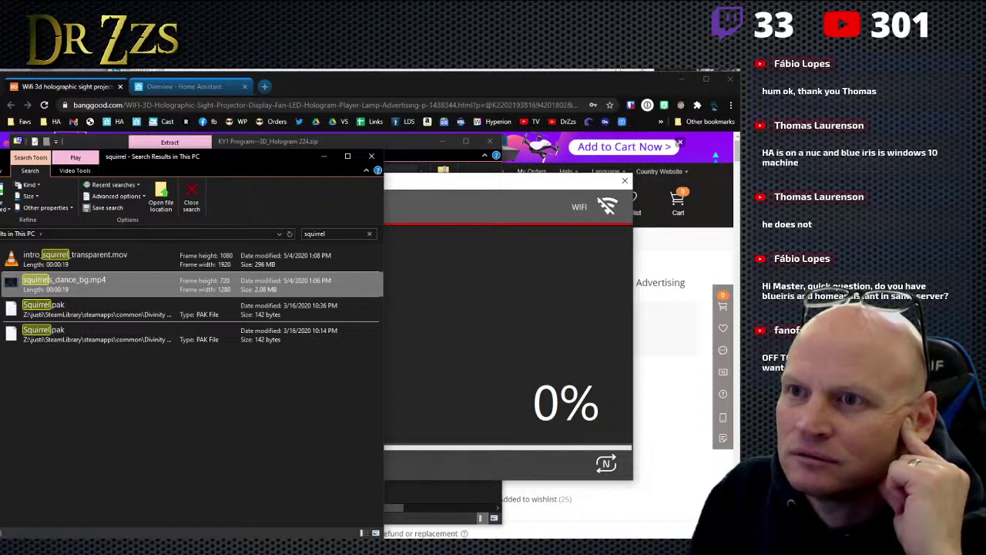
{"action": "key", "text": "alt+Left"}
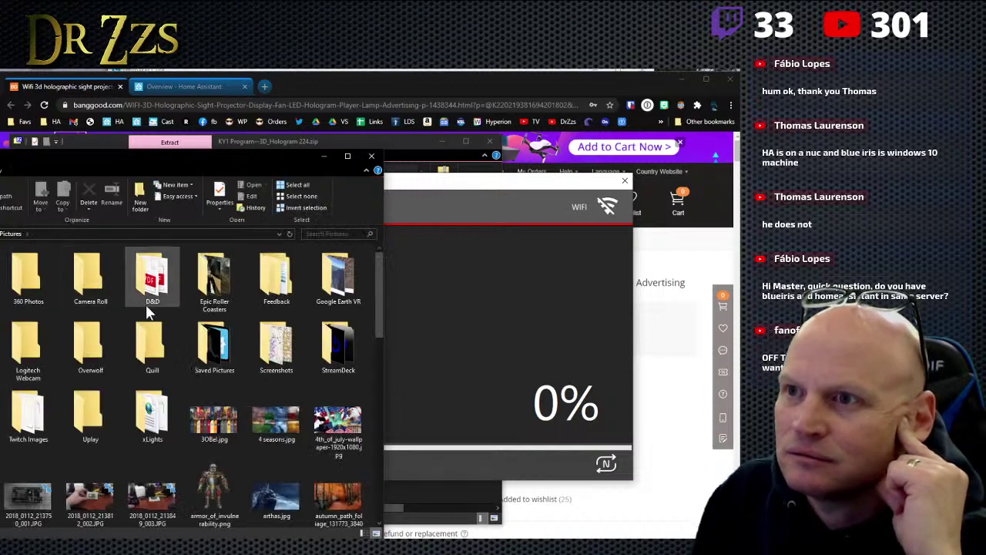
{"action": "scroll", "coordinate": [370, 331], "scroll_direction": "down", "scroll_amount": 15}
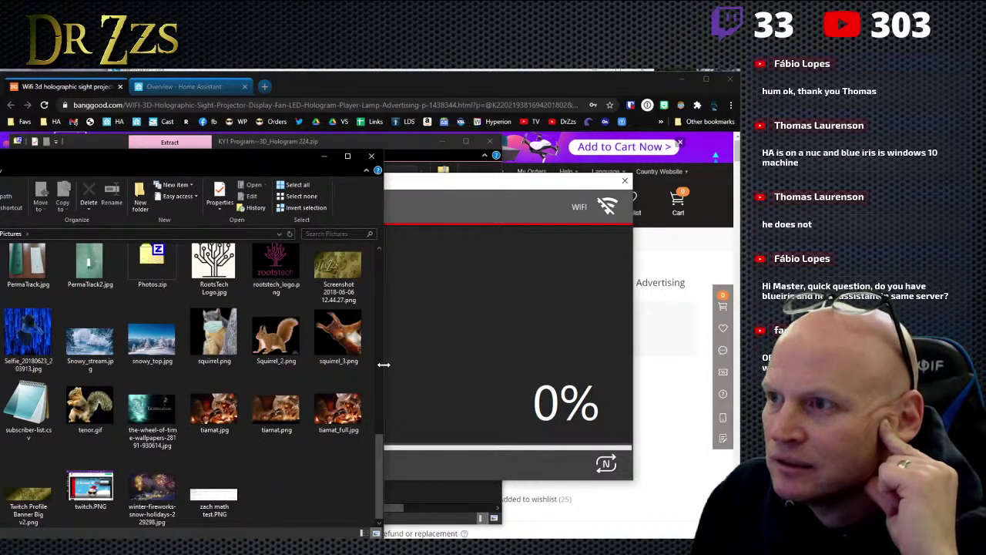
{"action": "left_click_drag", "start_coordinate": [91, 408], "coordinate": [453, 282]}
Step: Bring the 3D Hologram window forward and reposition it, opening the file encoding picker and closing it without choosing a file
{"action": "left_click", "coordinate": [455, 185]}
{"action": "left_click_drag", "start_coordinate": [455, 185], "coordinate": [598, 154]}
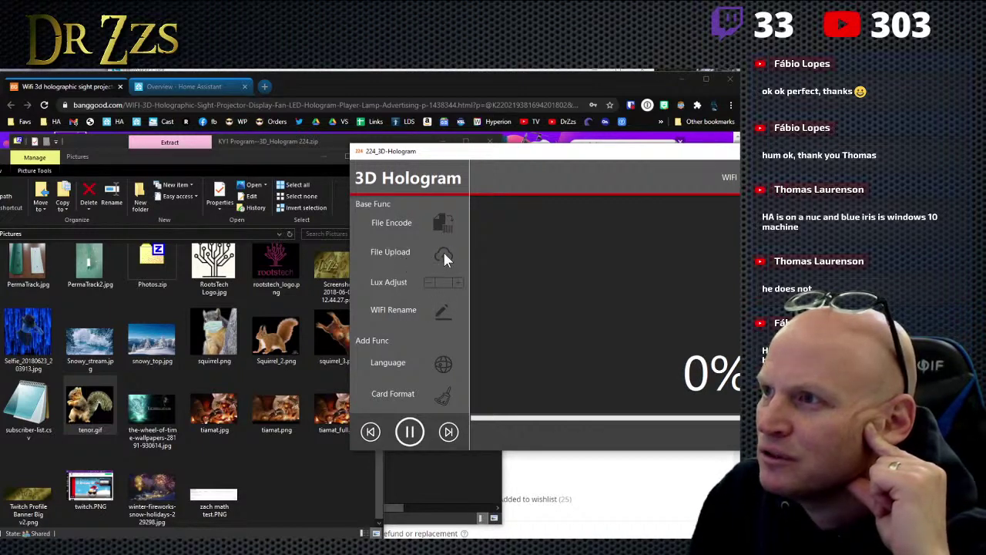
{"action": "left_click", "coordinate": [448, 226]}
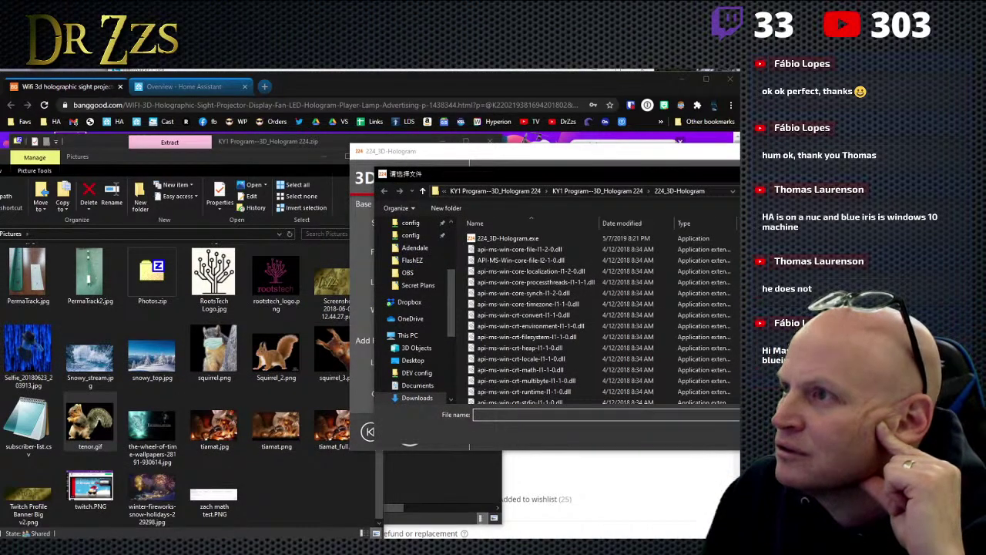
{"action": "key", "text": "Escape"}
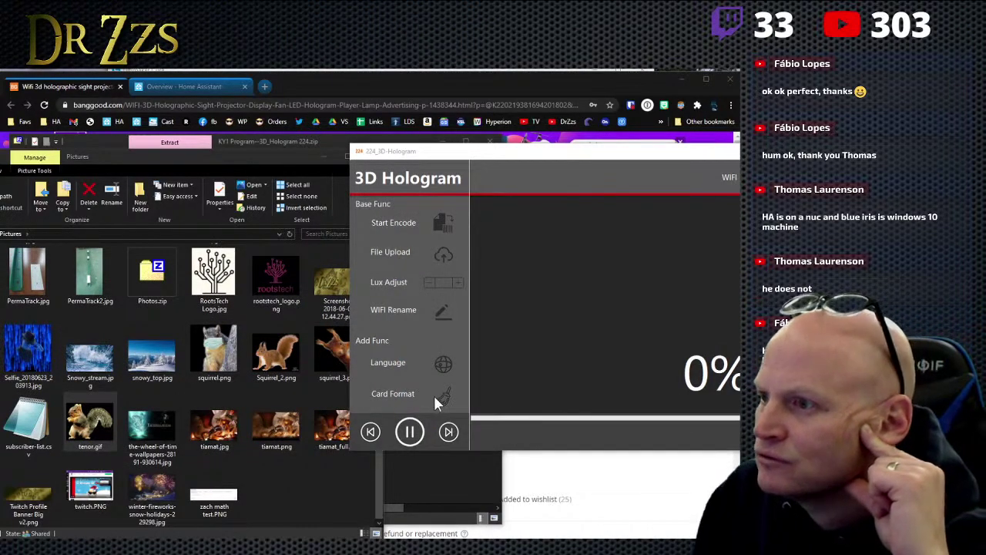
{"action": "left_click_drag", "start_coordinate": [432, 156], "coordinate": [263, 201]}
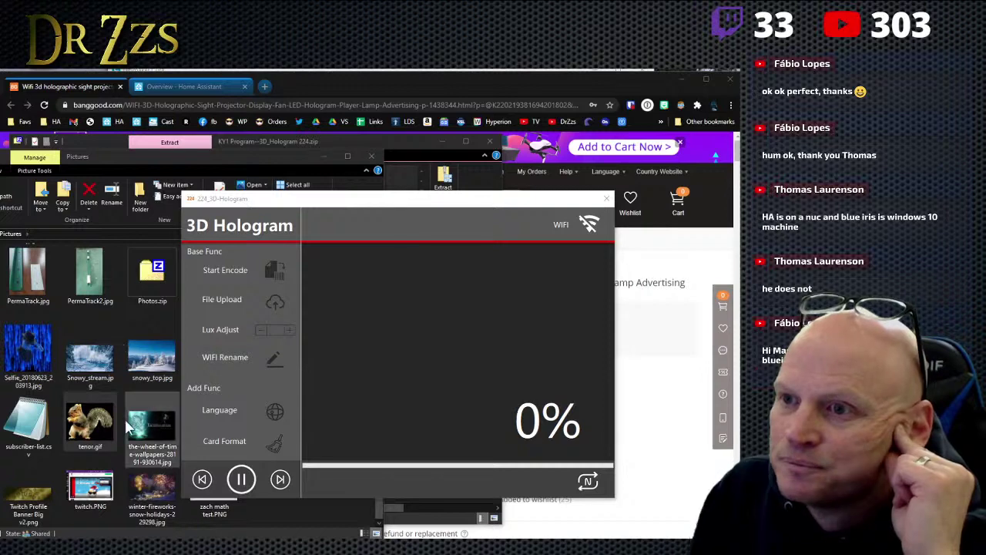
Step: Look through the StreamDeck folder inside Pictures for media suitable for the hologram fan
{"action": "left_click", "coordinate": [280, 530]}
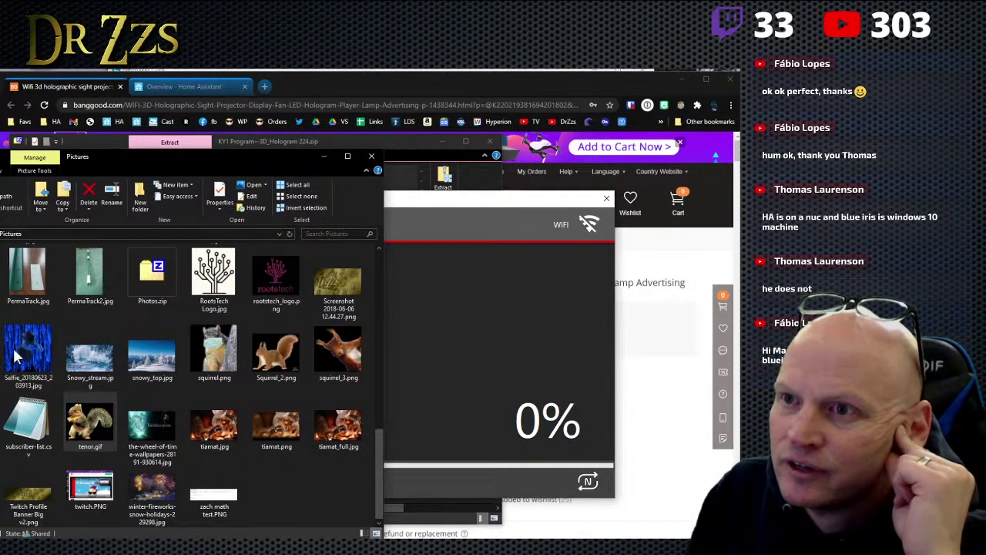
{"action": "scroll", "coordinate": [238, 312], "scroll_direction": "up", "scroll_amount": 15}
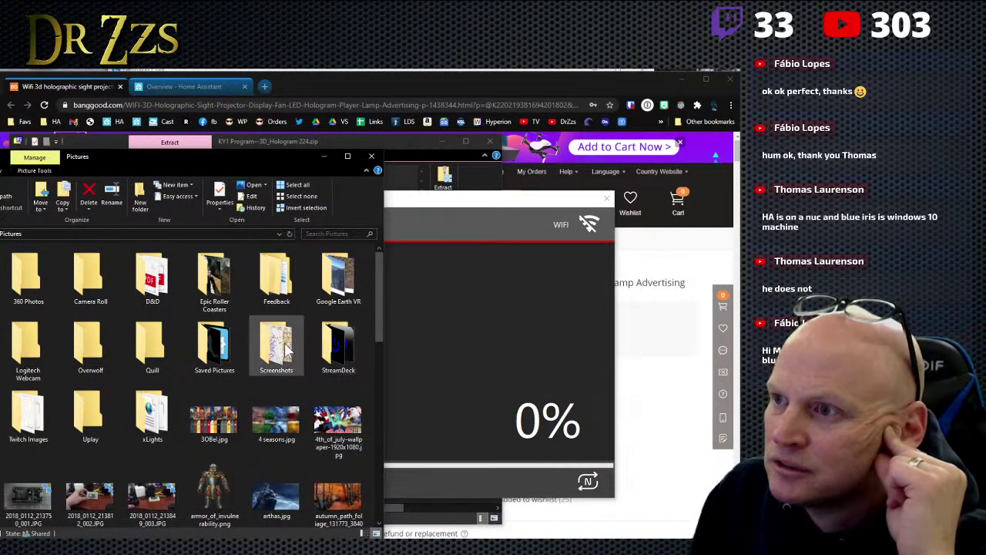
{"action": "double_click", "coordinate": [344, 356]}
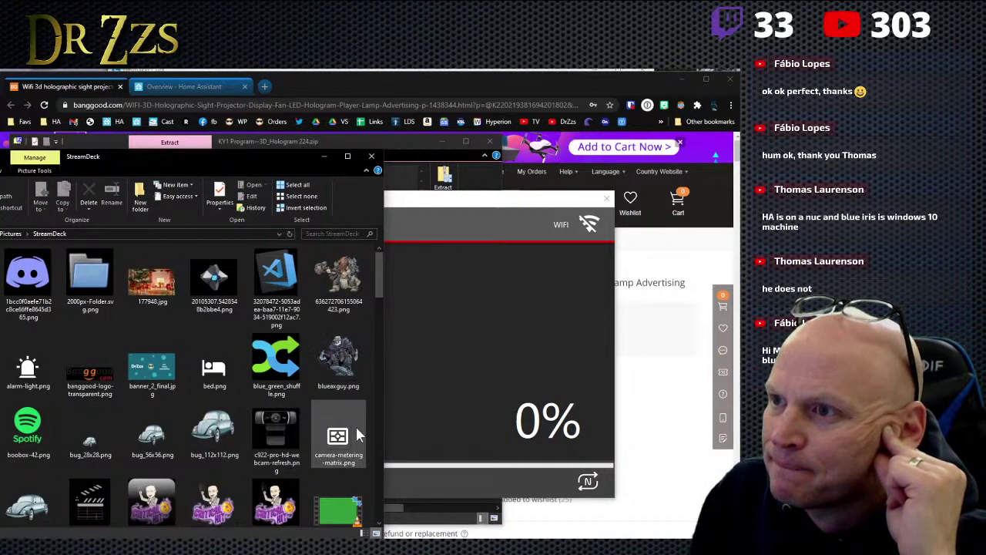
{"action": "scroll", "coordinate": [355, 424], "scroll_direction": "down", "scroll_amount": 10}
{"action": "scroll", "coordinate": [356, 426], "scroll_direction": "down", "scroll_amount": 5}
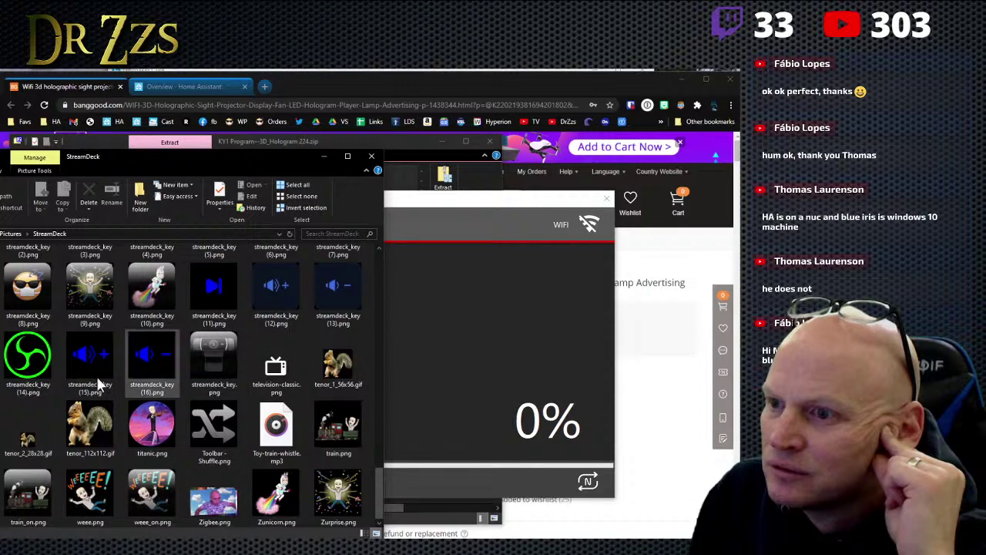
{"action": "scroll", "coordinate": [38, 381], "scroll_direction": "up", "scroll_amount": 5}
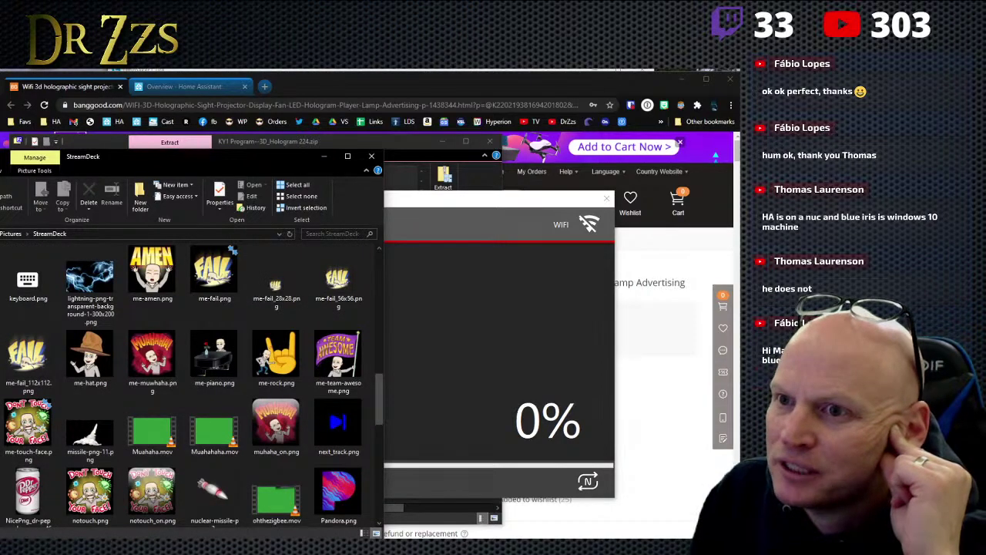
Step: Look through the video recordings in the OBS folder, sorted by date from newest to oldest
{"action": "key", "text": "alt+Left"}
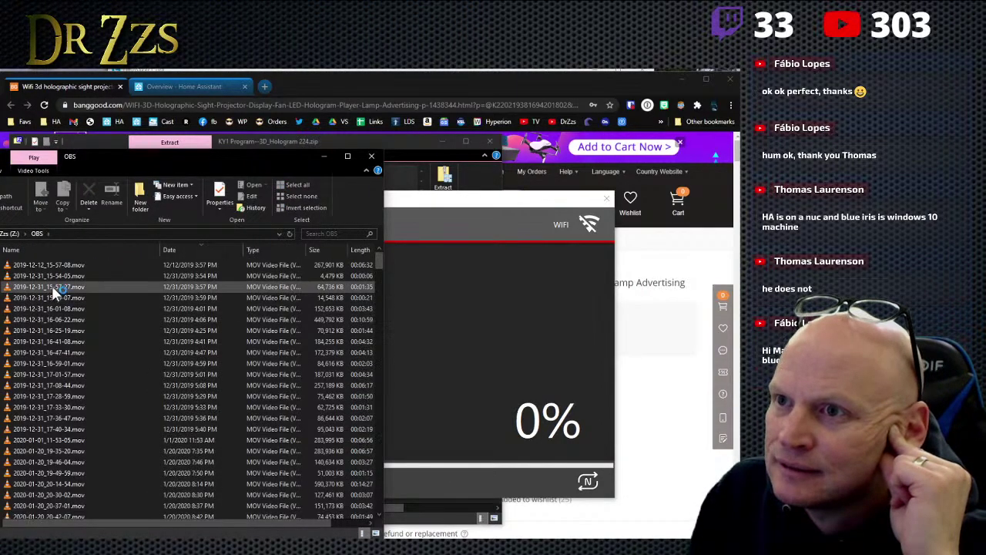
{"action": "scroll", "coordinate": [158, 381], "scroll_direction": "up", "scroll_amount": 5}
{"action": "left_click_drag", "start_coordinate": [382, 271], "coordinate": [382, 367]}
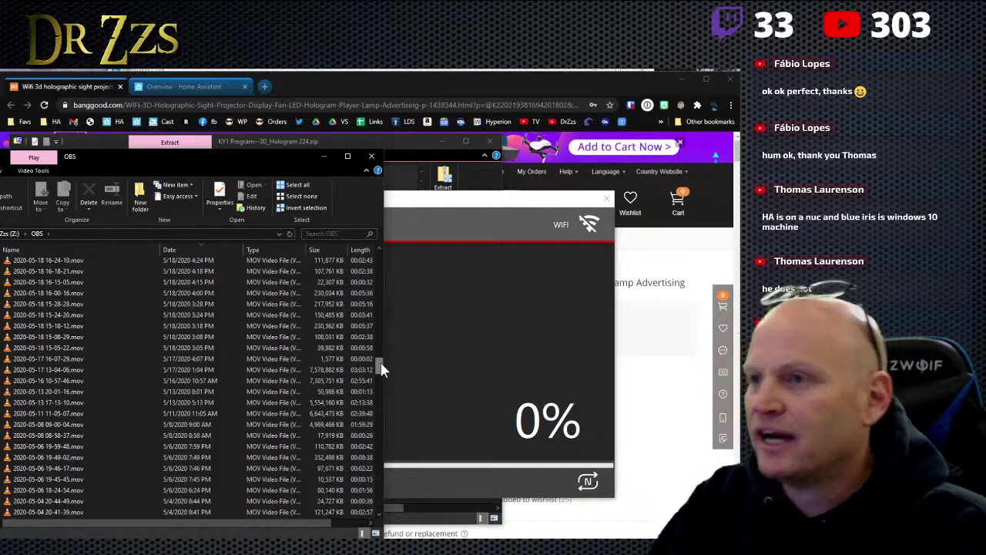
{"action": "left_click_drag", "start_coordinate": [378, 370], "coordinate": [385, 508]}
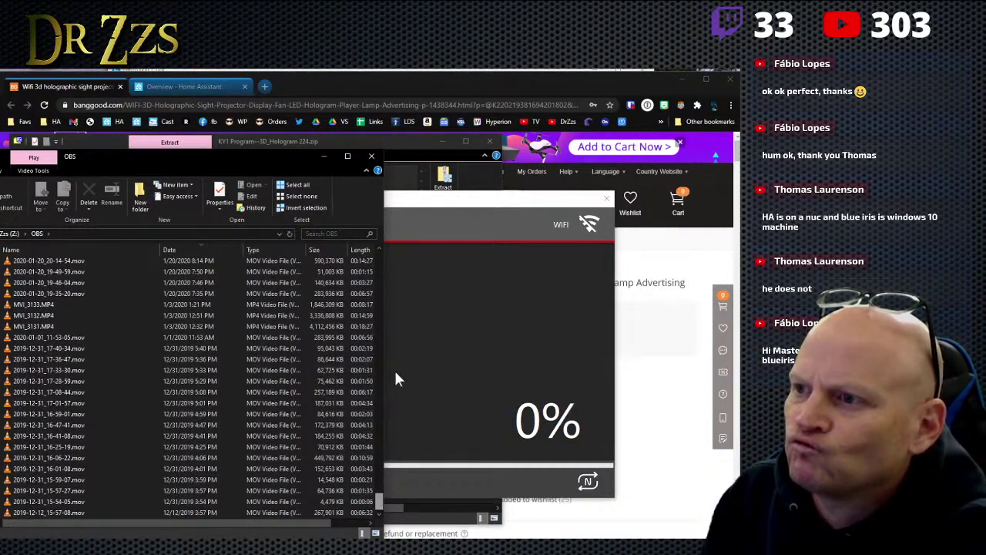
Step: Bring the 3D Hologram window forward, check its window menu and try the playback mode toggle
{"action": "left_click", "coordinate": [408, 206]}
{"action": "right_click", "coordinate": [233, 202]}
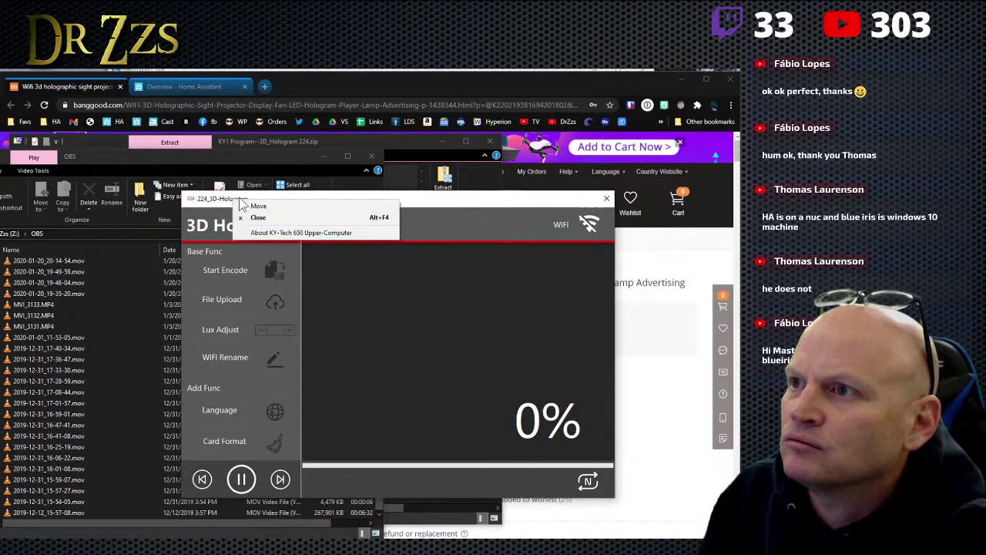
{"action": "left_click", "coordinate": [386, 386]}
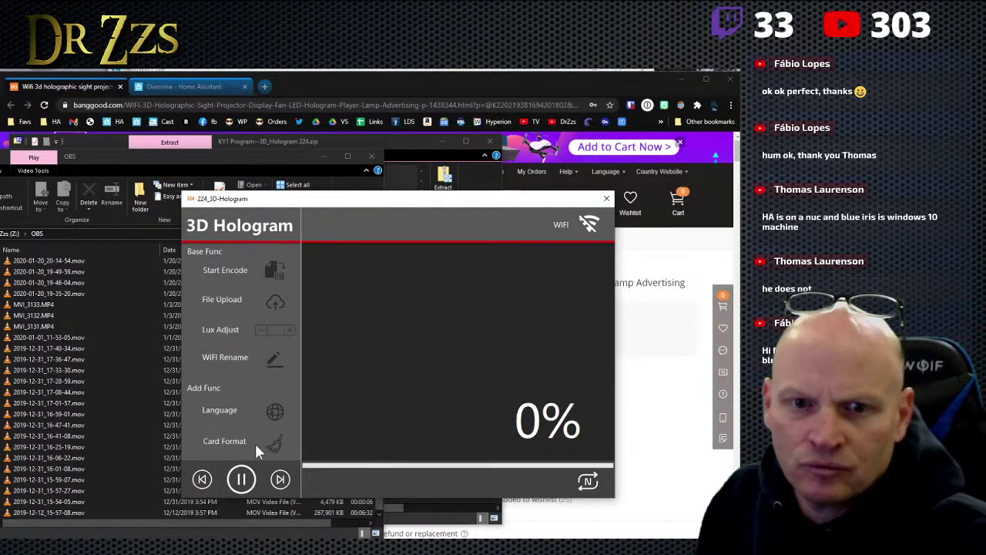
{"action": "left_click", "coordinate": [589, 480]}
{"action": "left_click", "coordinate": [590, 481]}
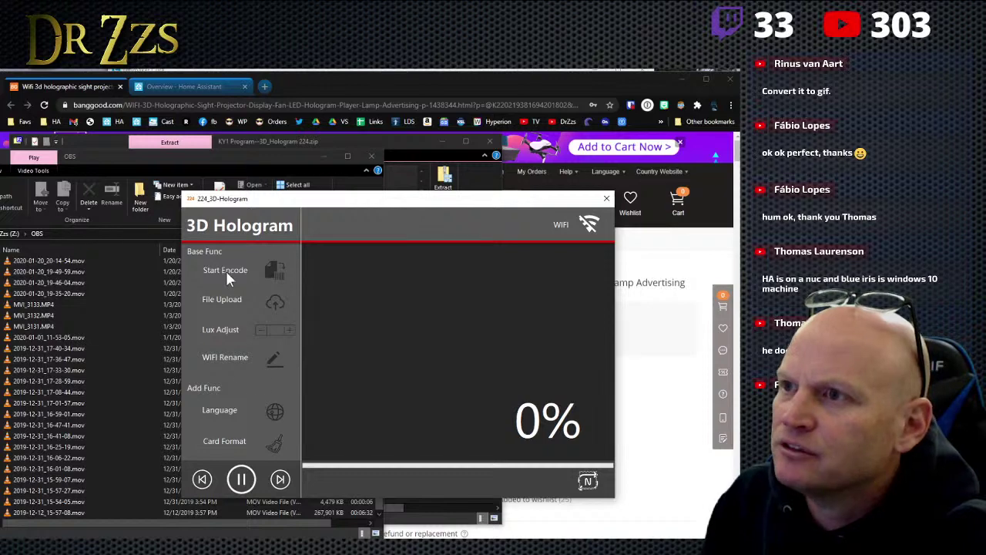
Step: Try to upload a file to the fan, activate the Wi-Fi connection, move the program window and retry the upload
{"action": "left_click", "coordinate": [268, 299]}
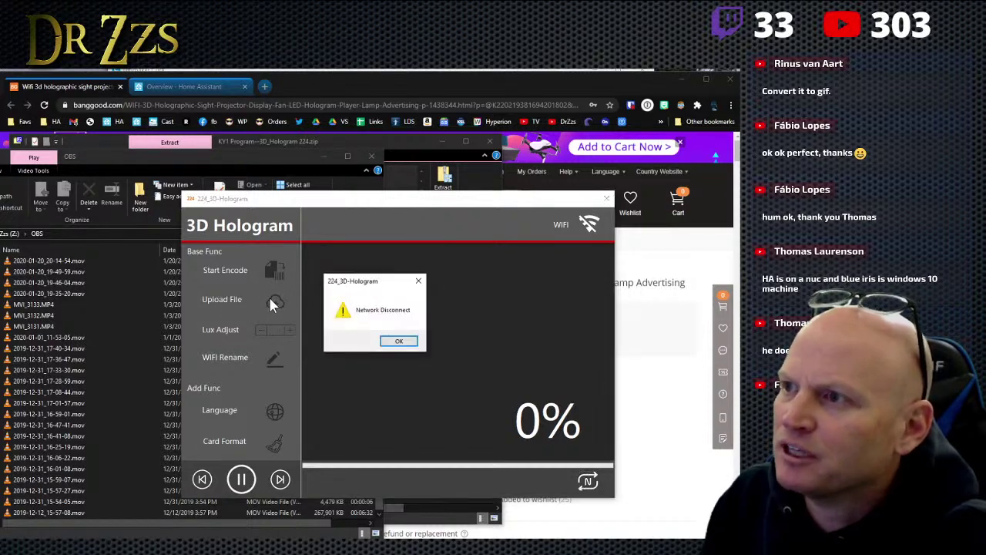
{"action": "left_click", "coordinate": [399, 340]}
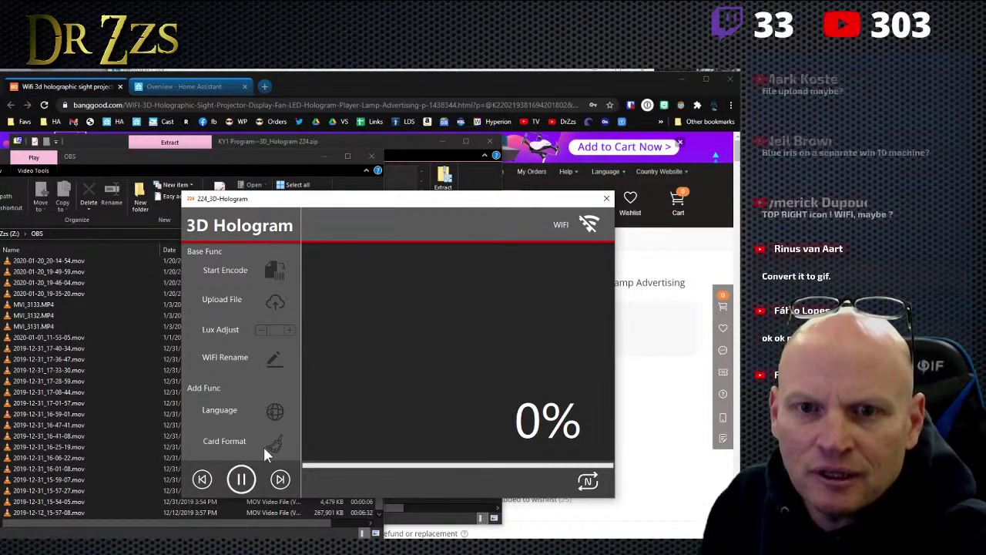
{"action": "left_click", "coordinate": [590, 225]}
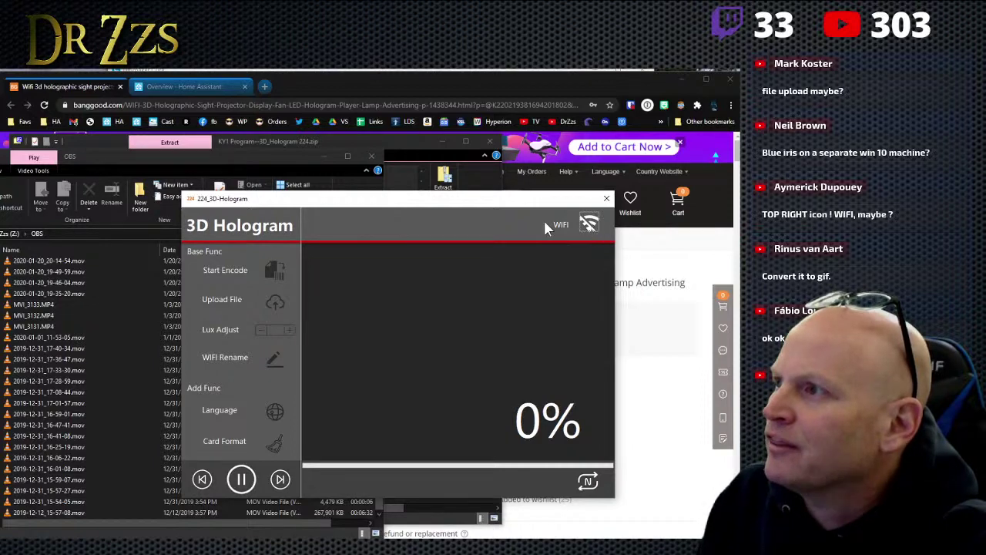
{"action": "left_click_drag", "start_coordinate": [544, 223], "coordinate": [523, 234]}
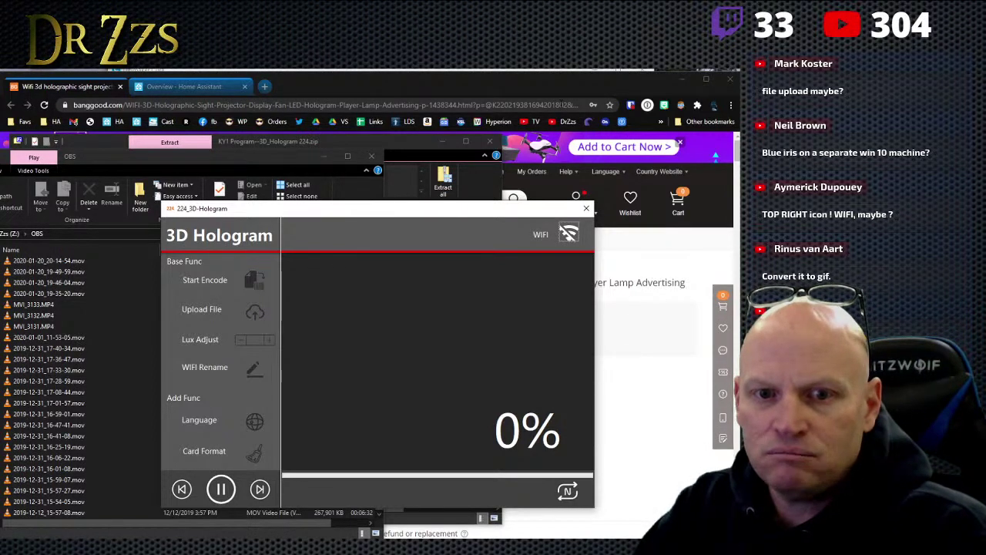
{"action": "left_click", "coordinate": [259, 309]}
{"action": "left_click", "coordinate": [399, 340]}
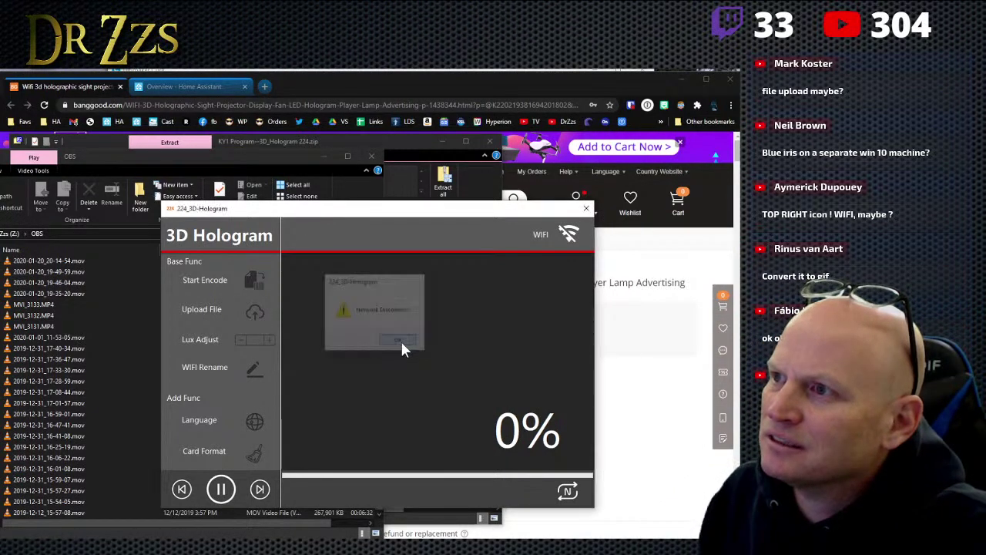
Step: Start the encoding in 3D Hologram, then check the program's window menu and dismiss it
{"action": "left_click", "coordinate": [257, 285]}
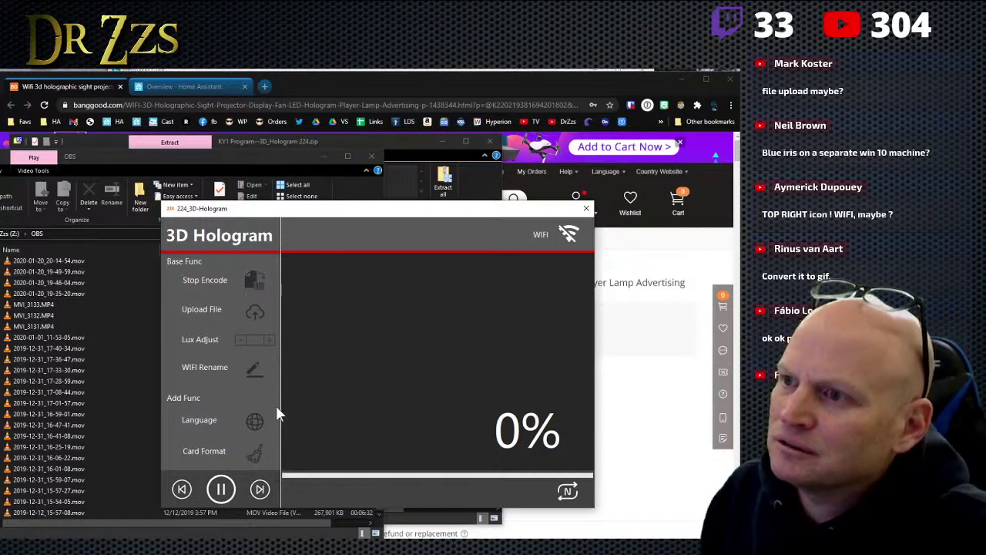
{"action": "left_click", "coordinate": [169, 209]}
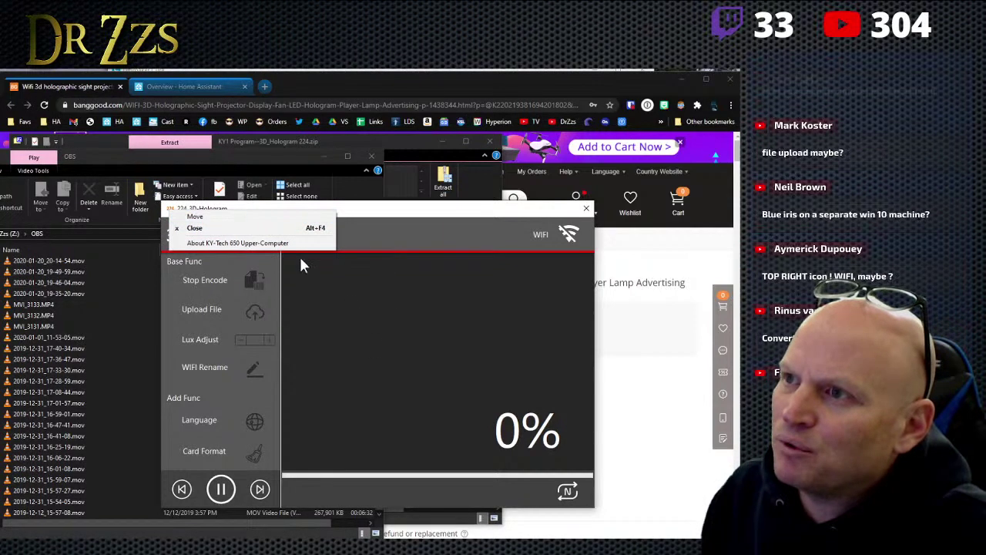
{"action": "left_click", "coordinate": [357, 350]}
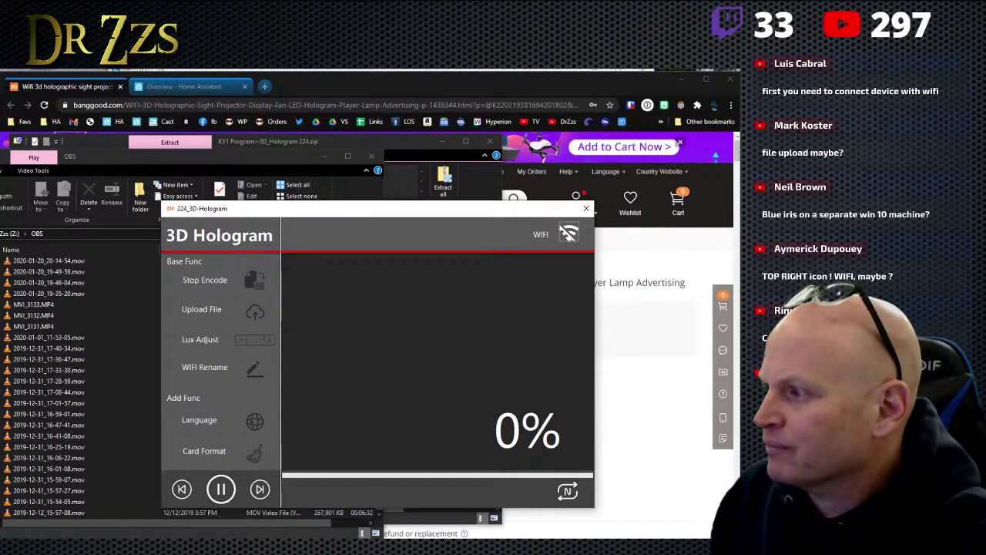
Step: Try to connect the computer to the open Hologram Wi-Fi network and retry the file upload in 3D Hologram
{"action": "left_click", "coordinate": [697, 548]}
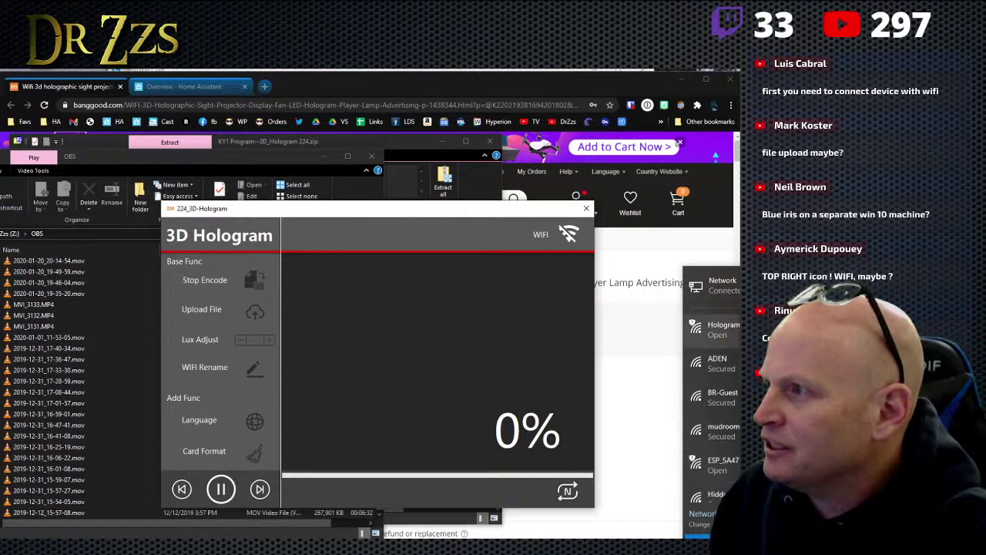
{"action": "left_click", "coordinate": [717, 328]}
{"action": "left_click", "coordinate": [794, 401]}
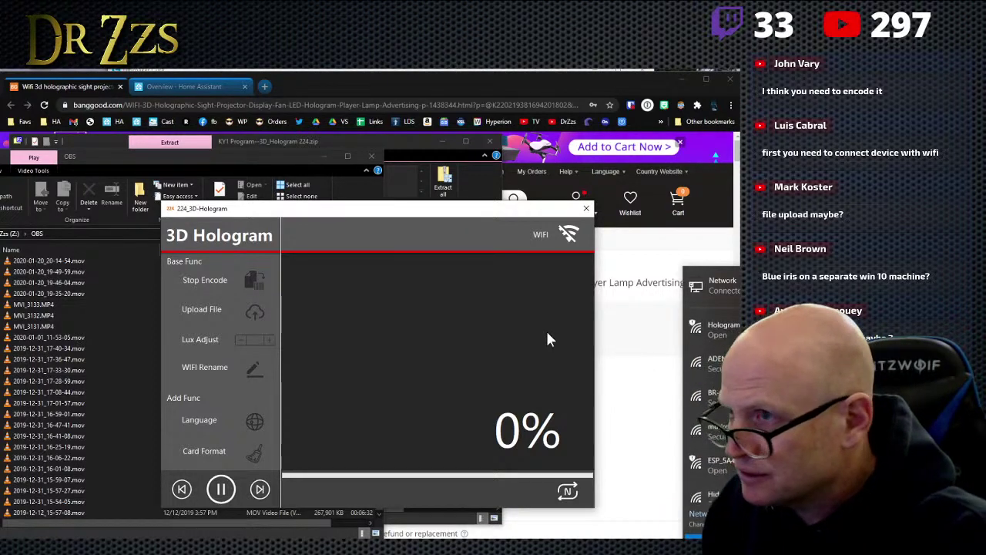
{"action": "left_click", "coordinate": [255, 312]}
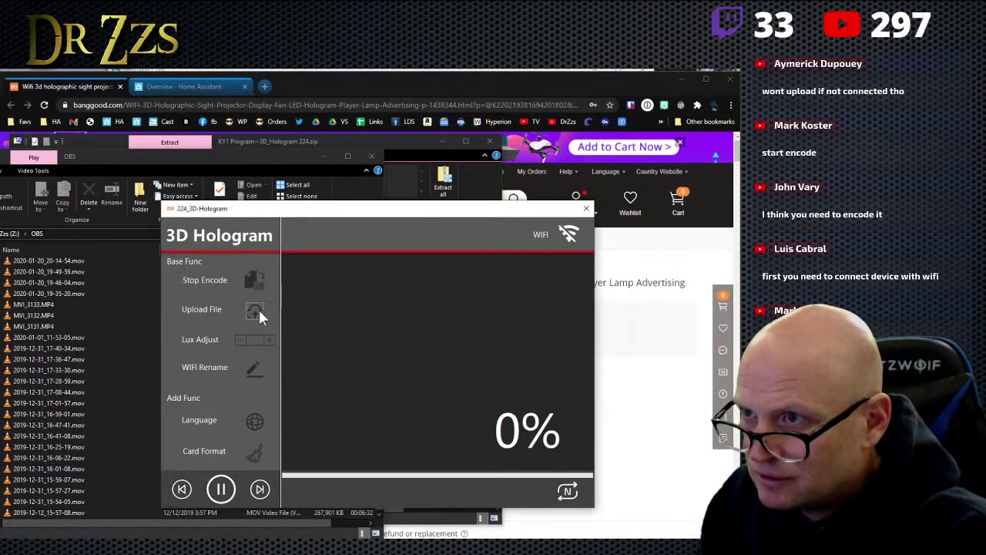
{"action": "left_click", "coordinate": [392, 340]}
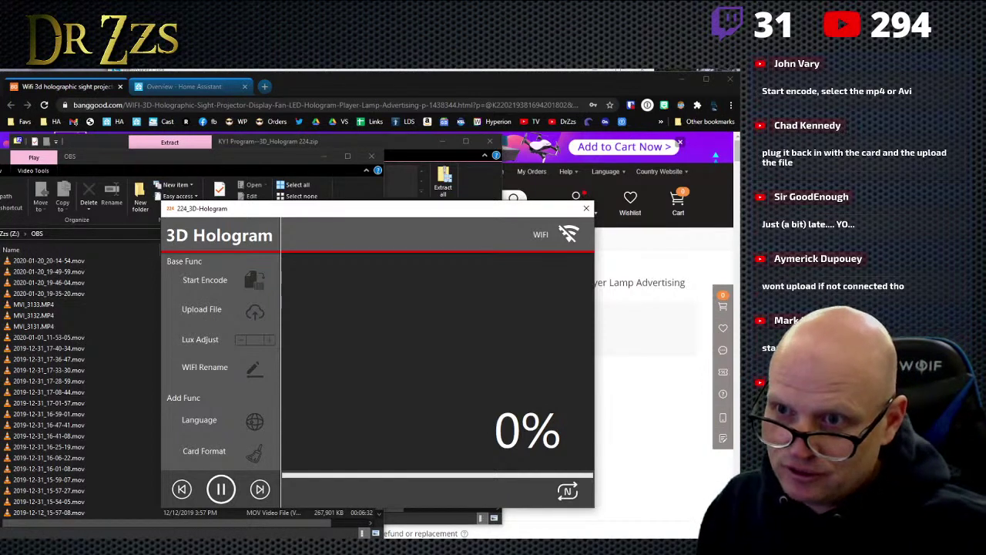
{"action": "right_click", "coordinate": [83, 463]}
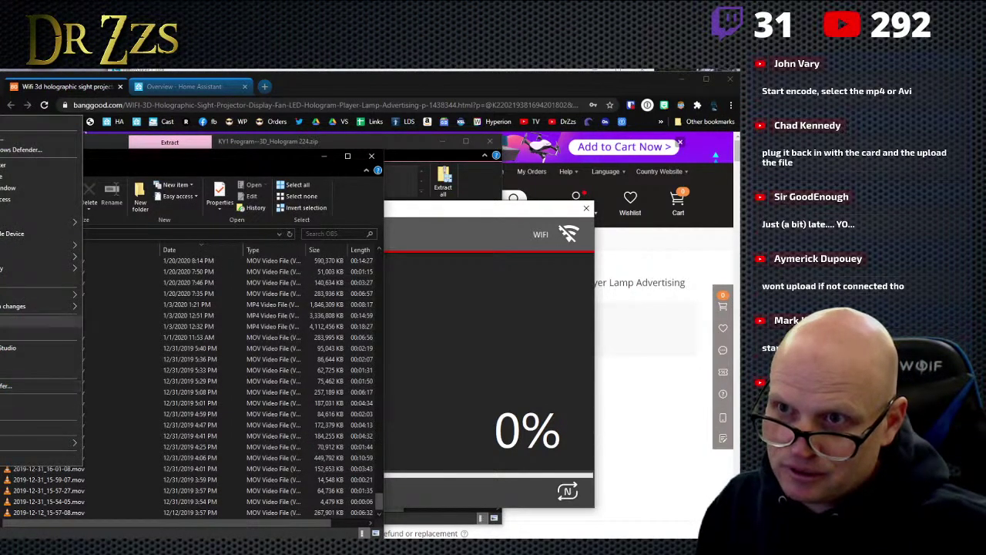
{"action": "left_click", "coordinate": [38, 333]}
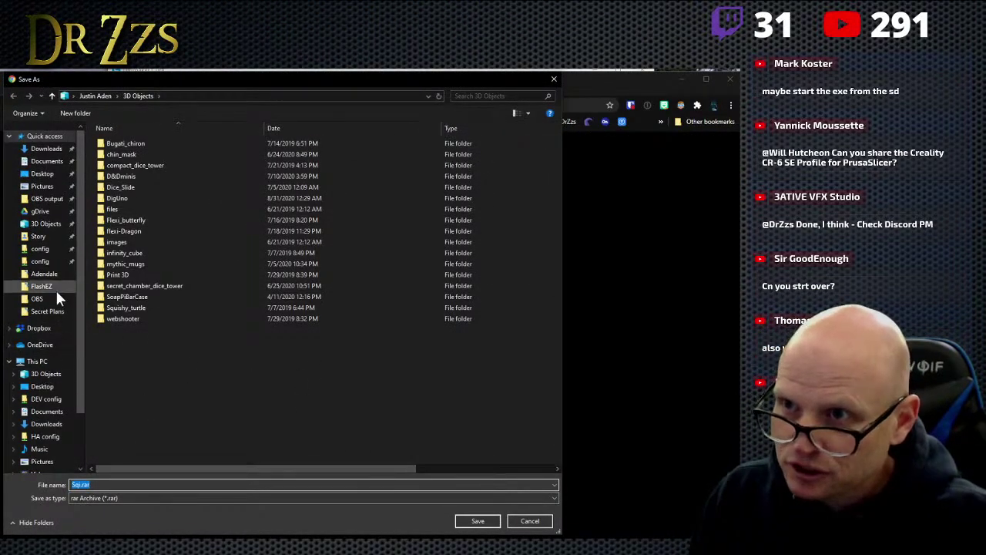
Step: Save Sqi.rar in the Pictures folder of the user profile and open the downloaded archive
{"action": "left_click", "coordinate": [95, 95]}
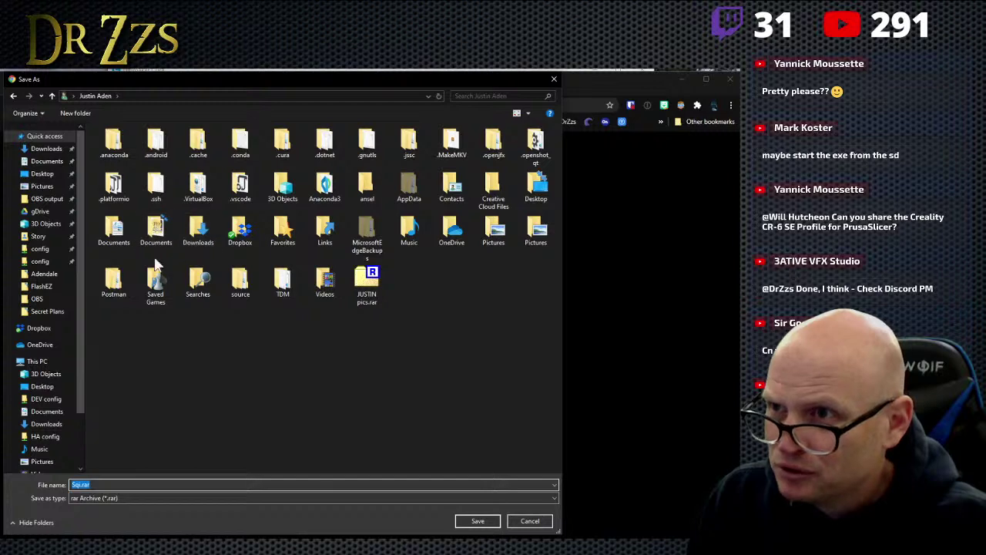
{"action": "left_click", "coordinate": [534, 231]}
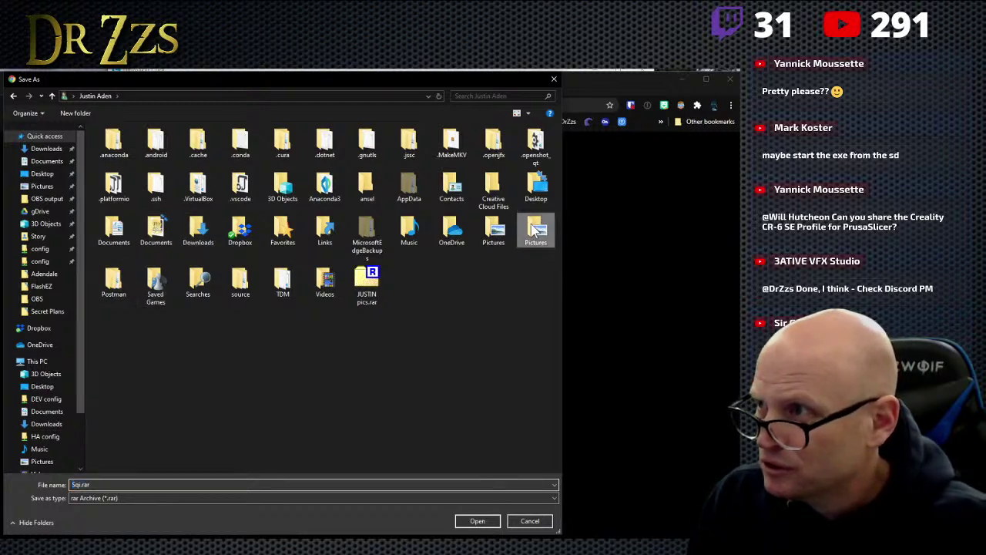
{"action": "double_click", "coordinate": [534, 230]}
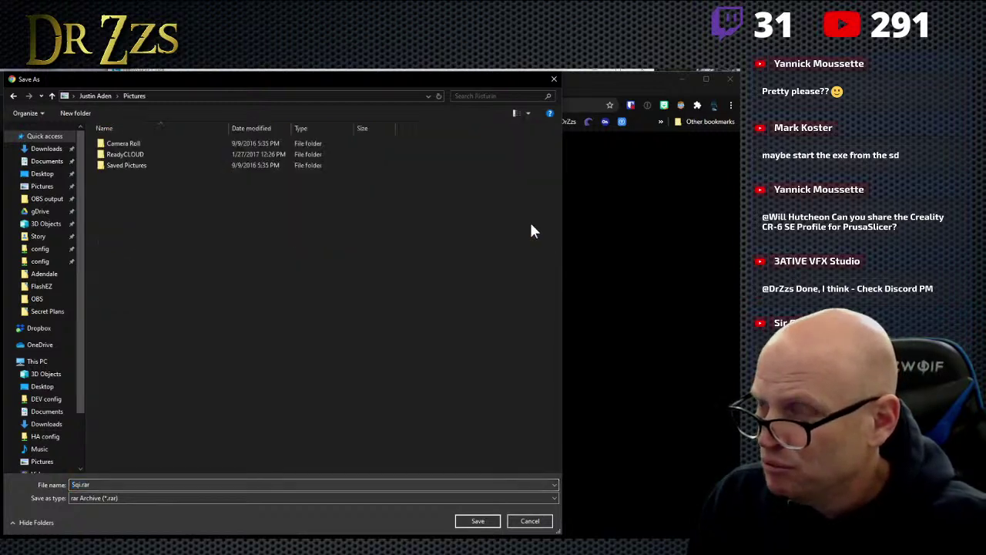
{"action": "left_click", "coordinate": [493, 522]}
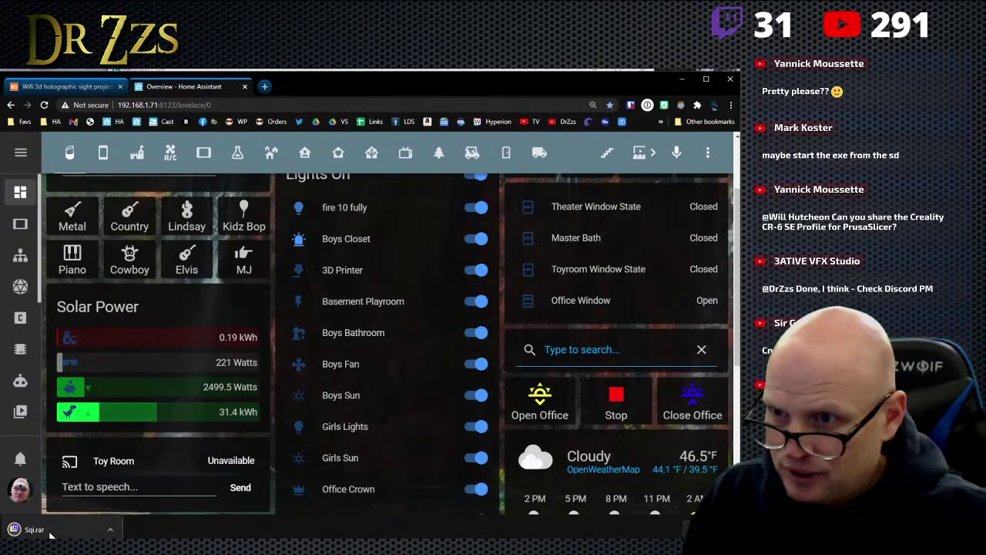
{"action": "left_click", "coordinate": [39, 527]}
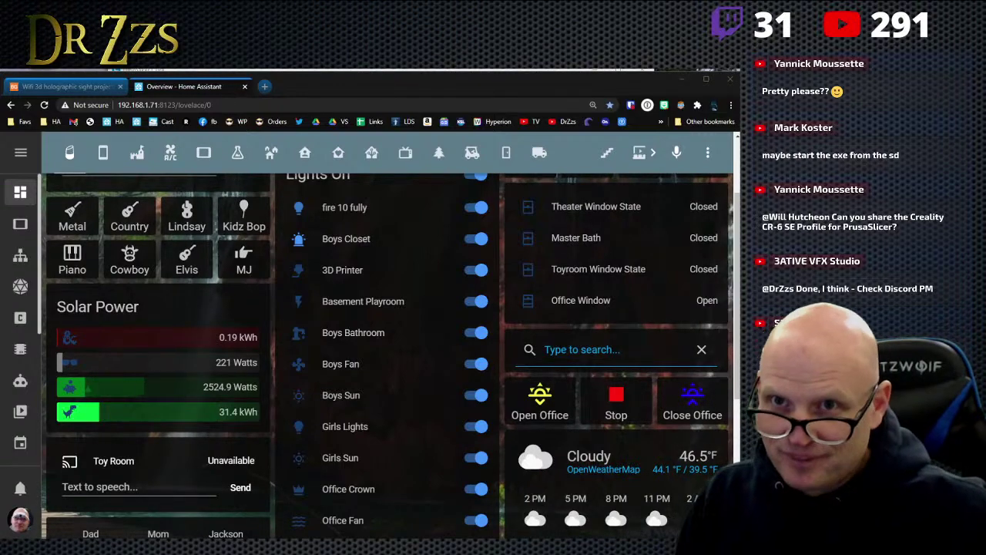
Step: Move the browser window aside, close the OBS folder window and bring the KY1 Program--3D_Hologram 224.zip window forward
{"action": "left_click_drag", "start_coordinate": [524, 83], "coordinate": [637, 130]}
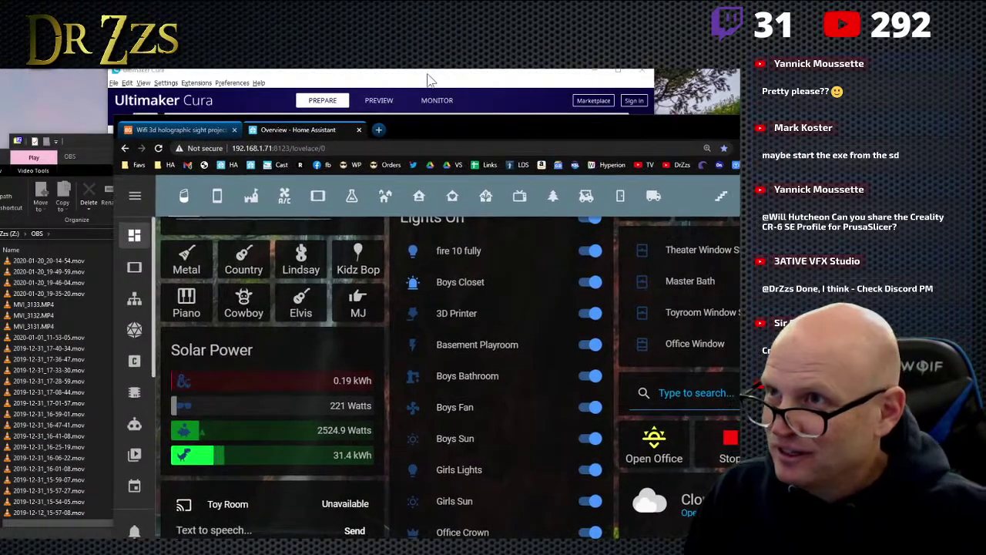
{"action": "left_click", "coordinate": [408, 88]}
{"action": "key", "text": "alt+Tab"}
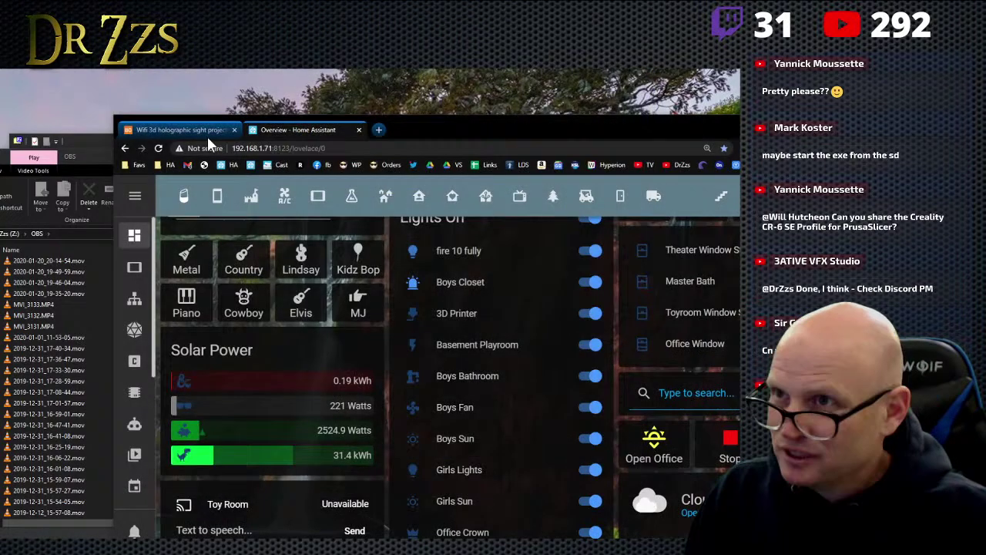
{"action": "left_click", "coordinate": [98, 158]}
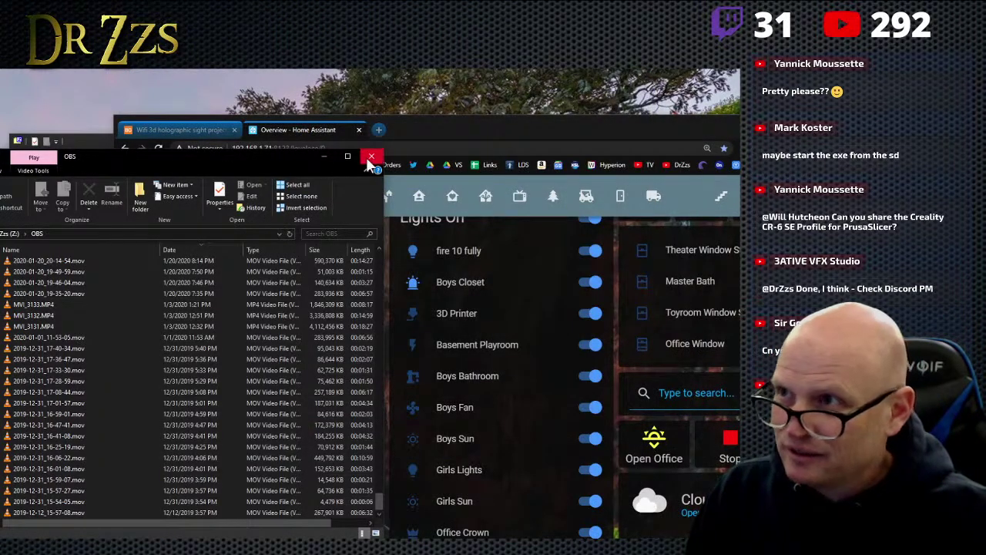
{"action": "left_click", "coordinate": [371, 156]}
{"action": "left_click", "coordinate": [107, 138]}
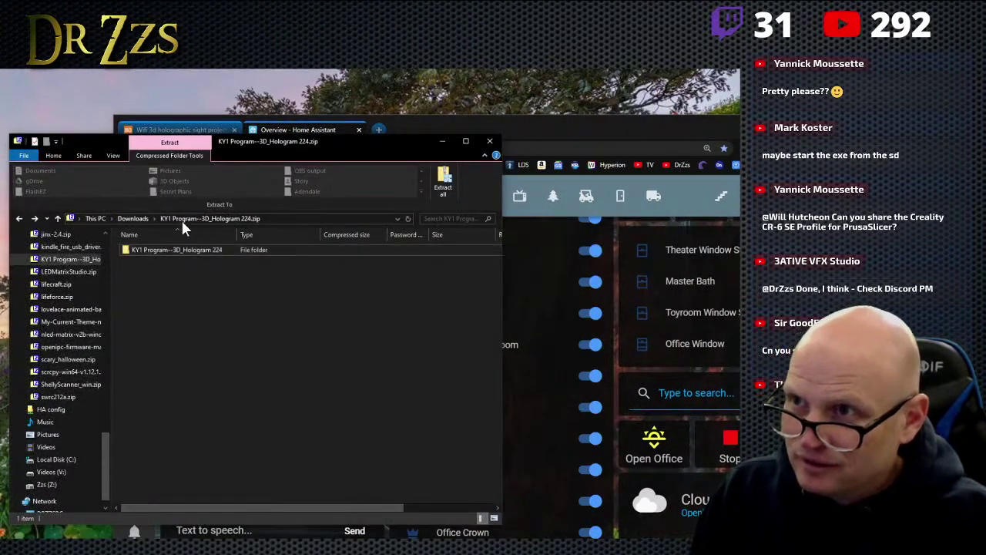
Step: Go from the zip archive to the Pictures folder under This PC and look through its files for the squirrel file
{"action": "left_click", "coordinate": [94, 218]}
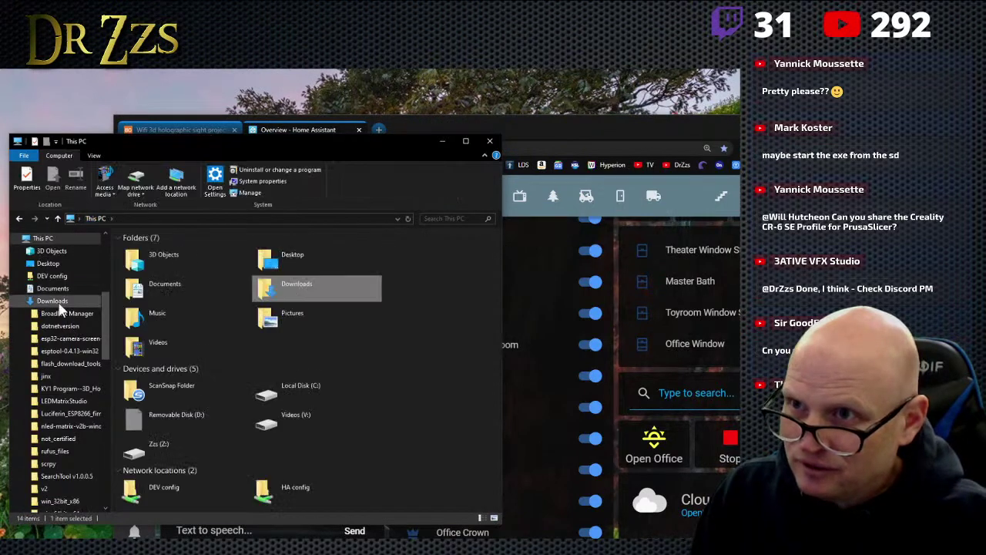
{"action": "left_click", "coordinate": [19, 301]}
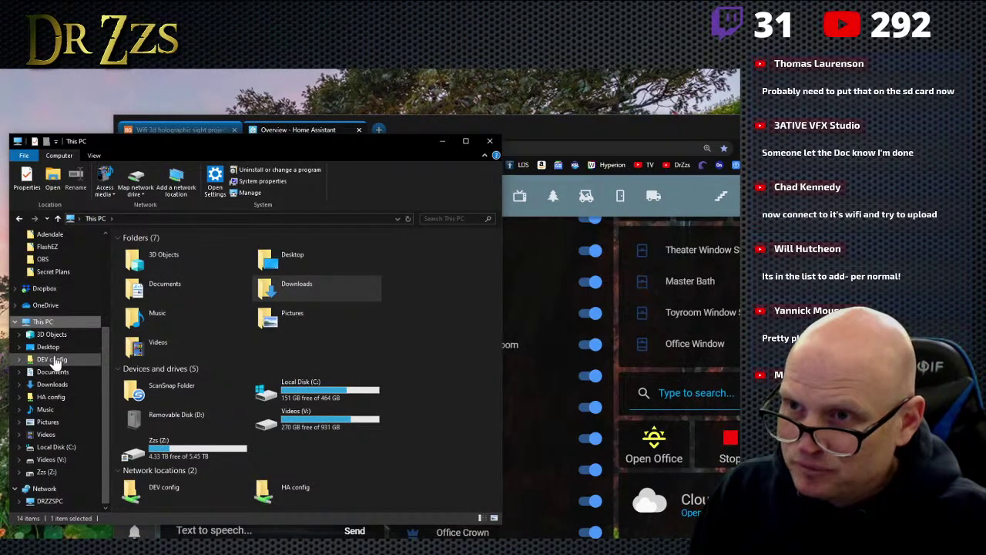
{"action": "left_click", "coordinate": [54, 423]}
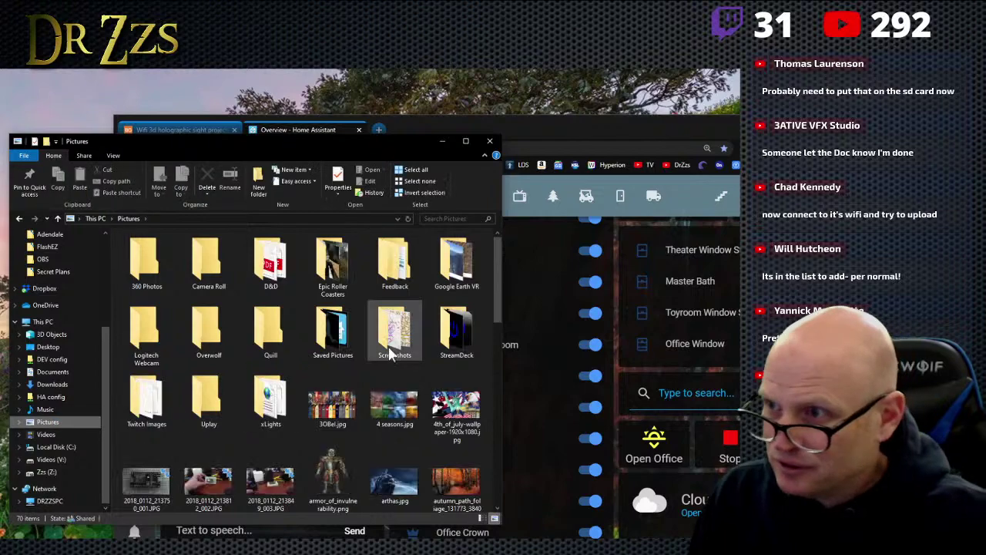
{"action": "scroll", "coordinate": [409, 409], "scroll_direction": "down", "scroll_amount": 5}
{"action": "scroll", "coordinate": [409, 409], "scroll_direction": "down", "scroll_amount": 4}
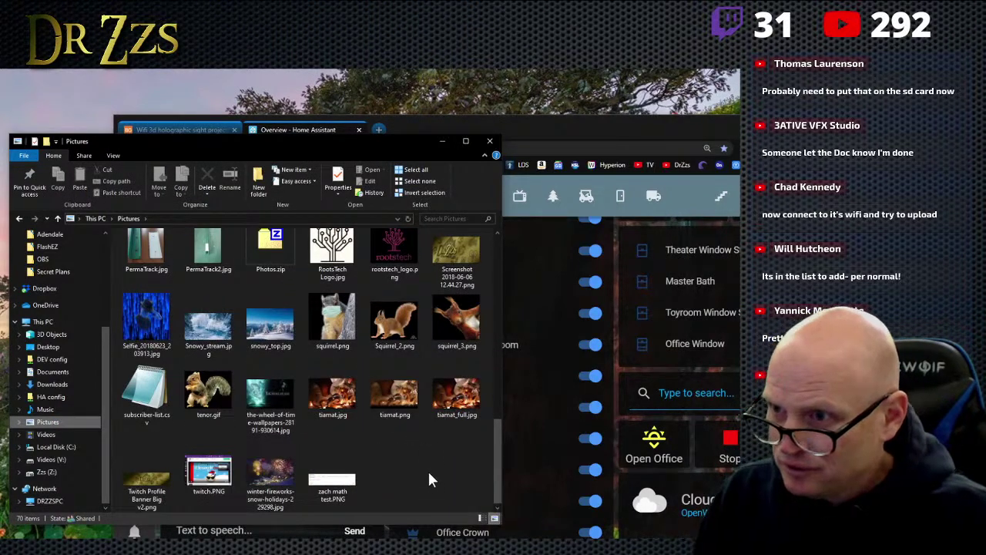
{"action": "scroll", "coordinate": [430, 478], "scroll_direction": "up", "scroll_amount": 10}
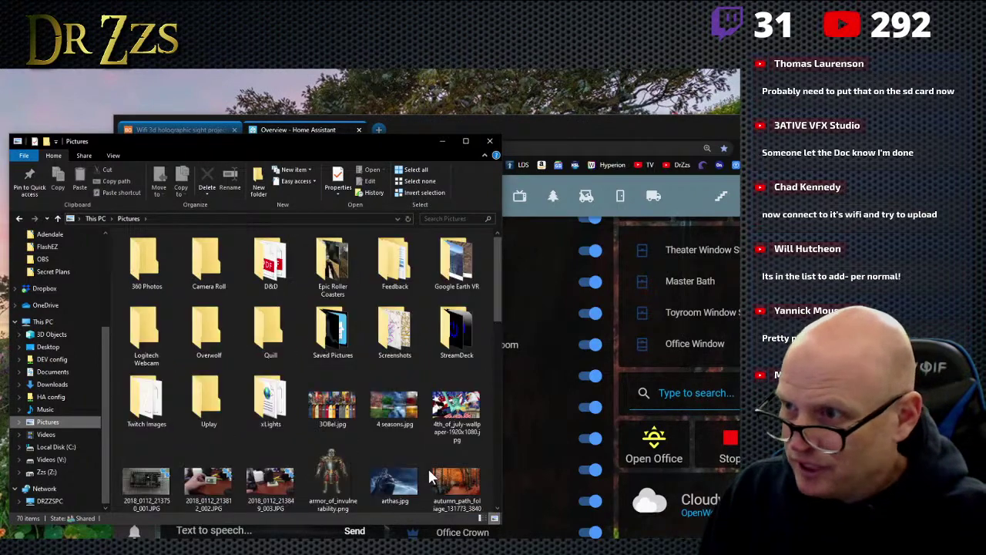
Step: Search This PC for sqi.bin
{"action": "left_click", "coordinate": [98, 218]}
{"action": "left_click", "coordinate": [443, 219]}
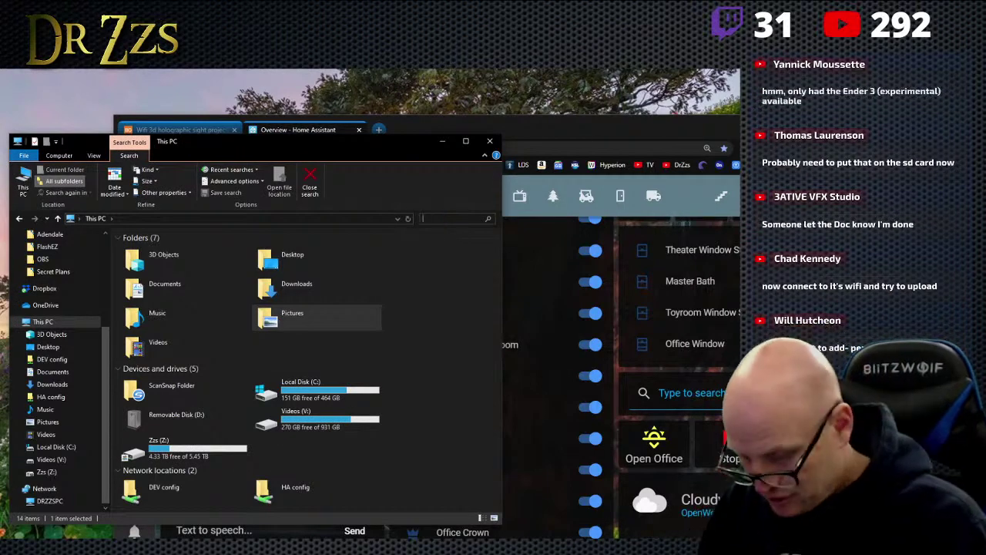
{"action": "type", "text": "s"}
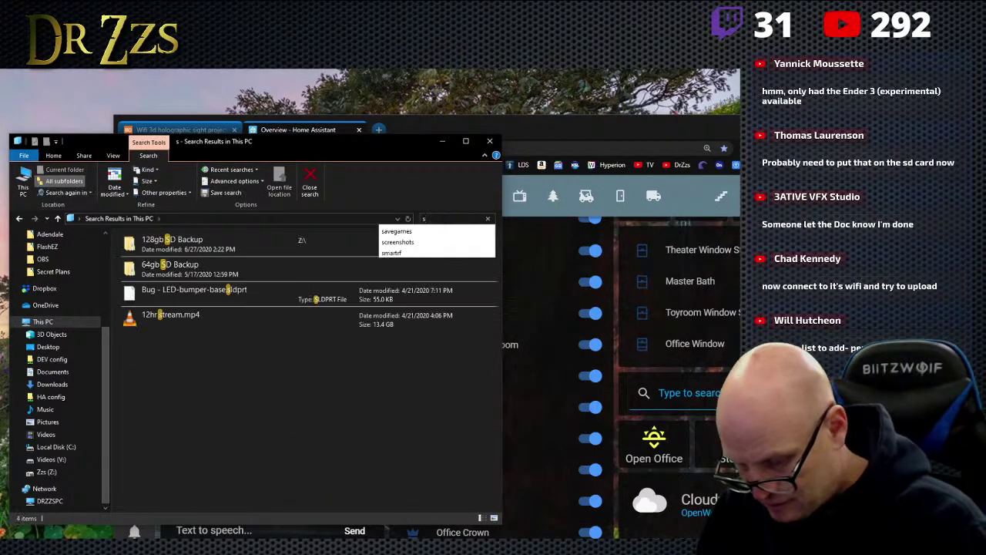
{"action": "type", "text": "qu"}
{"action": "key", "text": "BackSpace"}
{"action": "type", "text": "i.bin"}
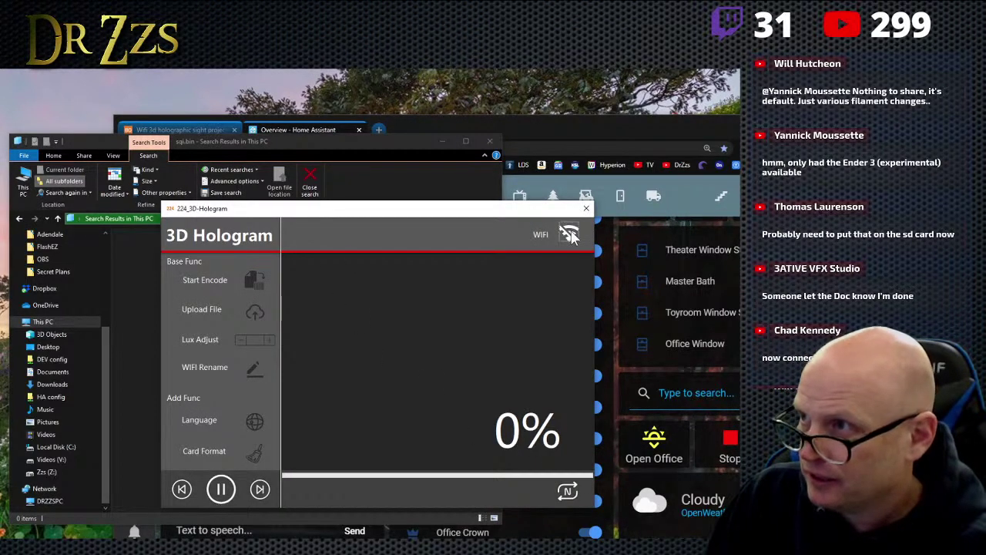
Step: Reposition the 3D Hologram window, try to activate its Wi-Fi connection and dismiss the resulting dialog
{"action": "left_click_drag", "start_coordinate": [426, 211], "coordinate": [401, 166]}
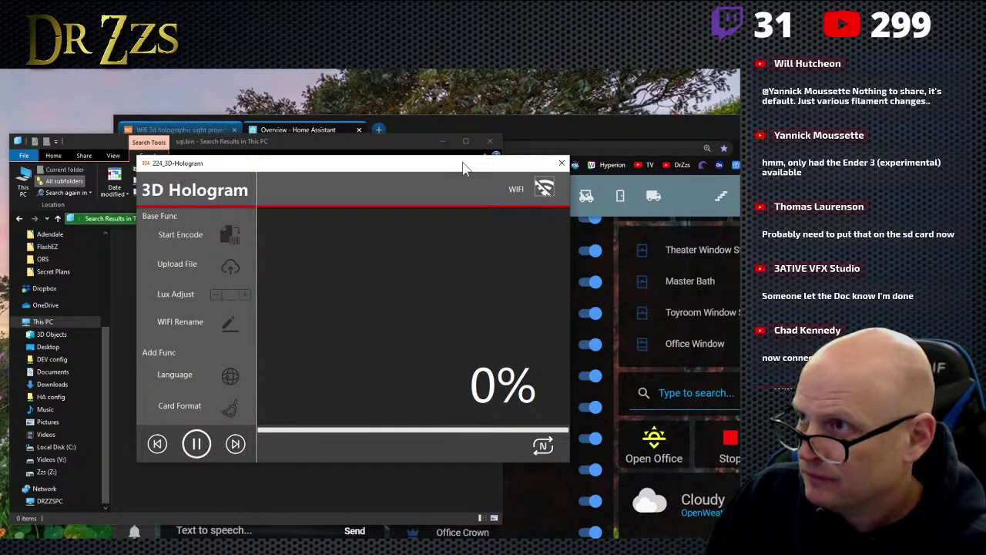
{"action": "left_click", "coordinate": [524, 221]}
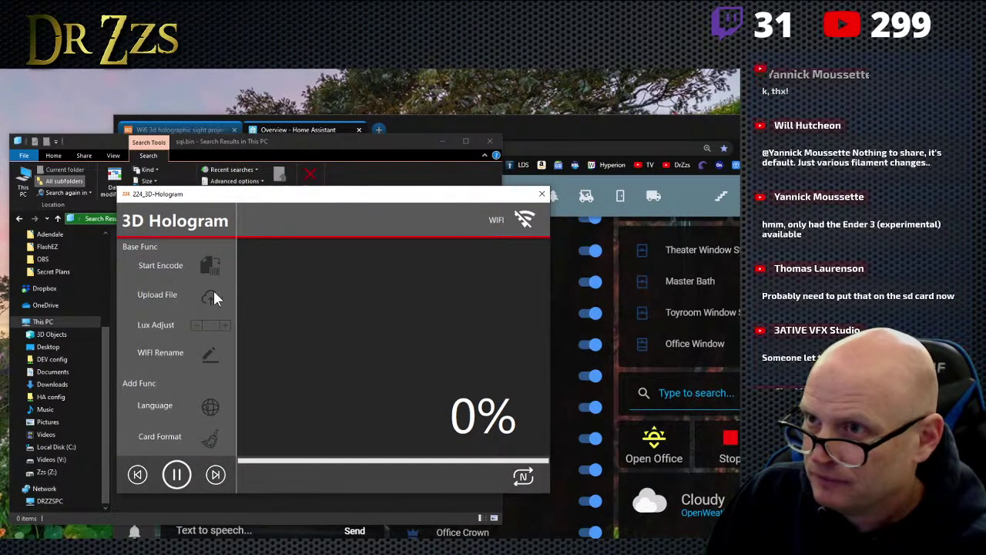
{"action": "left_click", "coordinate": [398, 340]}
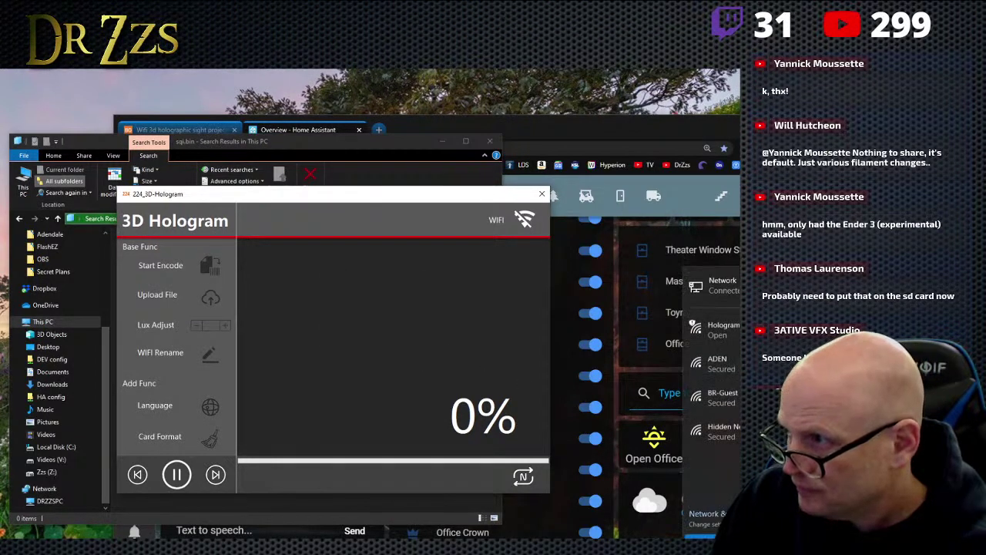
Step: Try to join the open Hologram Wi-Fi network, retry the file upload in 3D Hologram and dismiss the warning
{"action": "key", "text": "Return"}
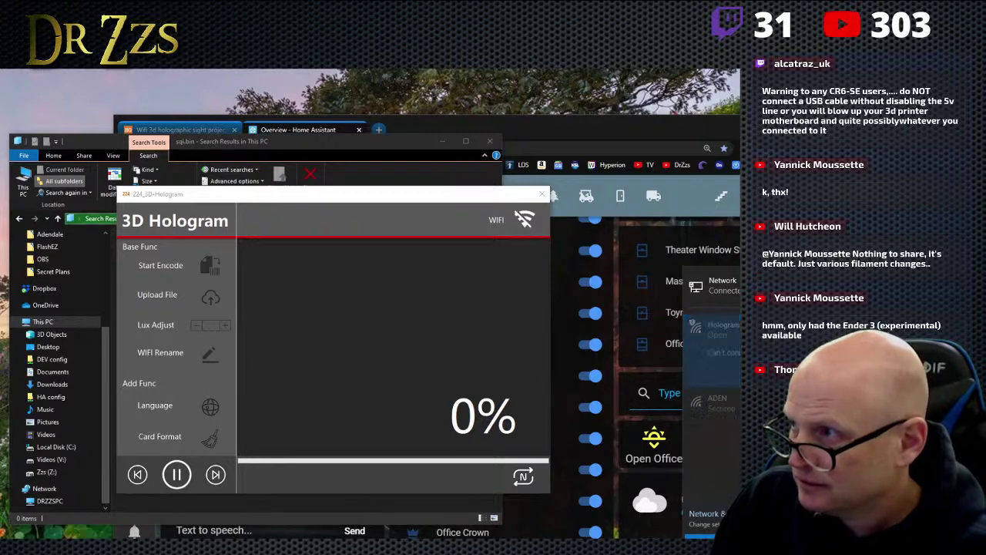
{"action": "left_click", "coordinate": [715, 328]}
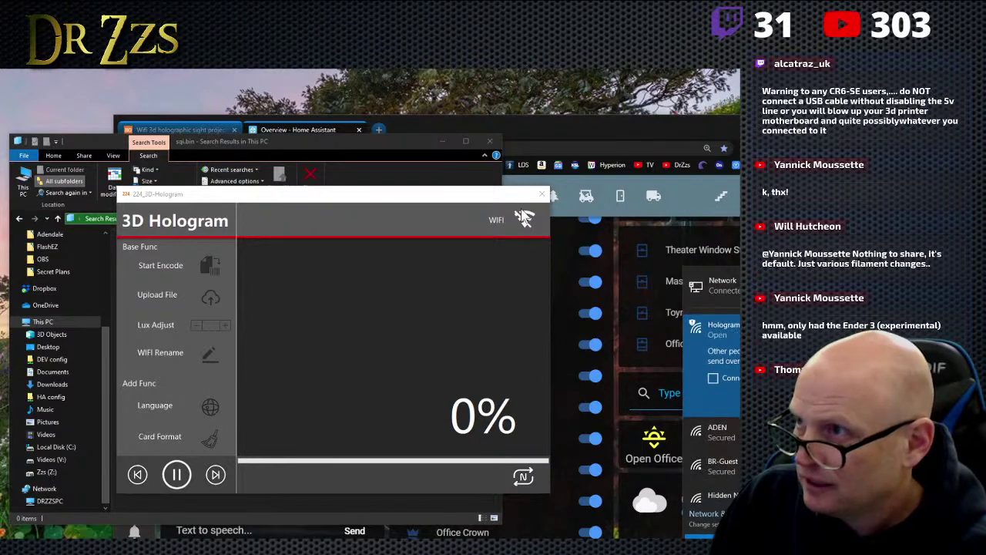
{"action": "left_click", "coordinate": [453, 206]}
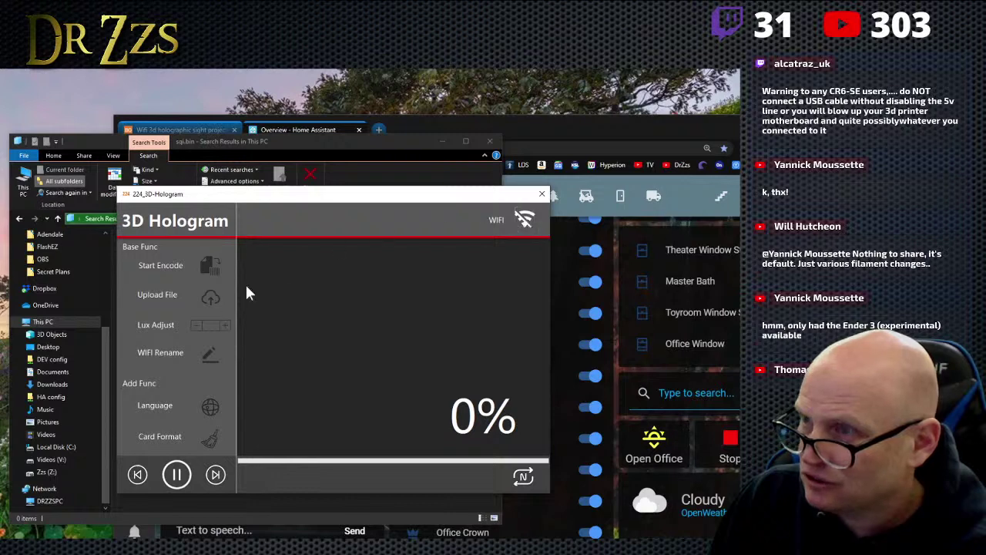
{"action": "left_click", "coordinate": [210, 297]}
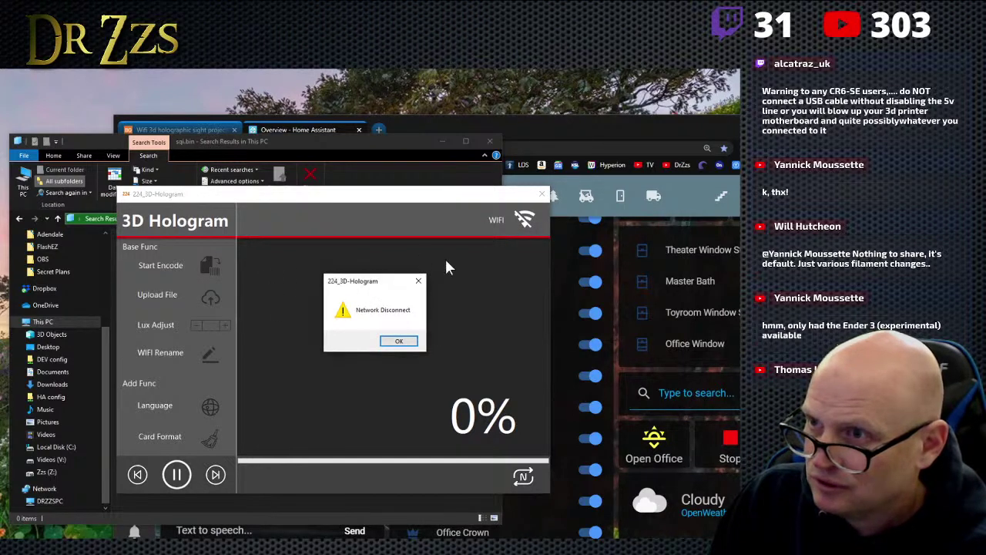
{"action": "left_click", "coordinate": [398, 341]}
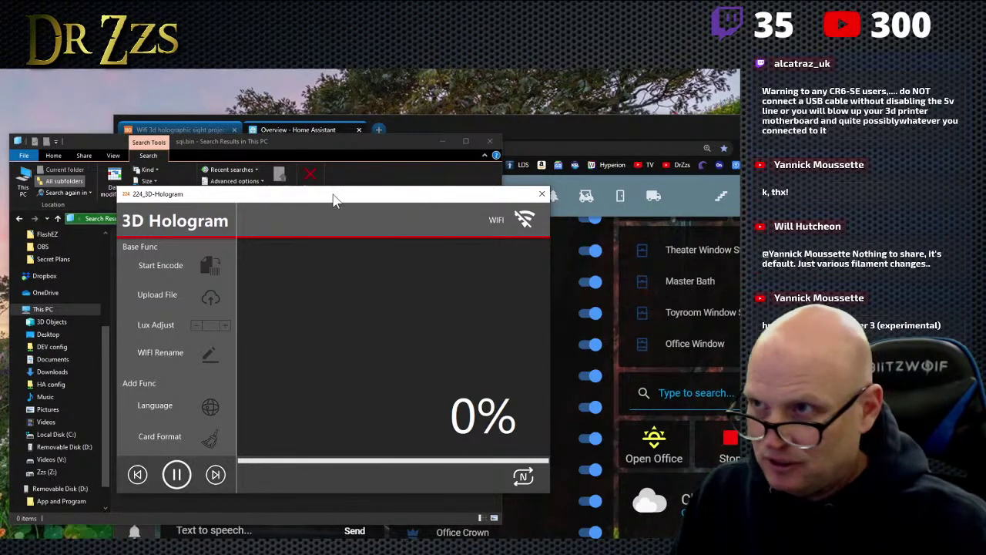
Step: Close the sqi.bin search window and move the 3D Hologram window to a clear area of the desktop
{"action": "left_click_drag", "start_coordinate": [334, 200], "coordinate": [428, 246]}
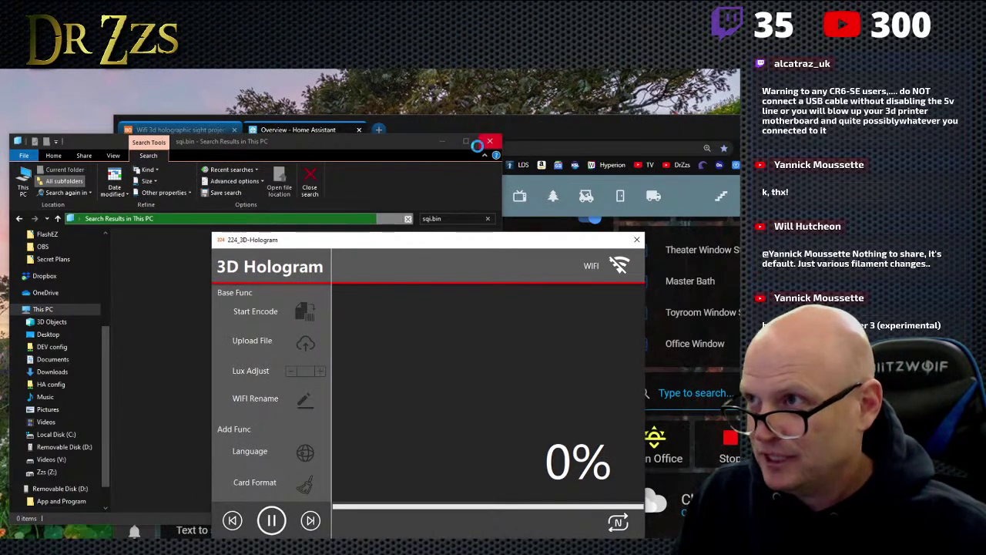
{"action": "left_click", "coordinate": [490, 142]}
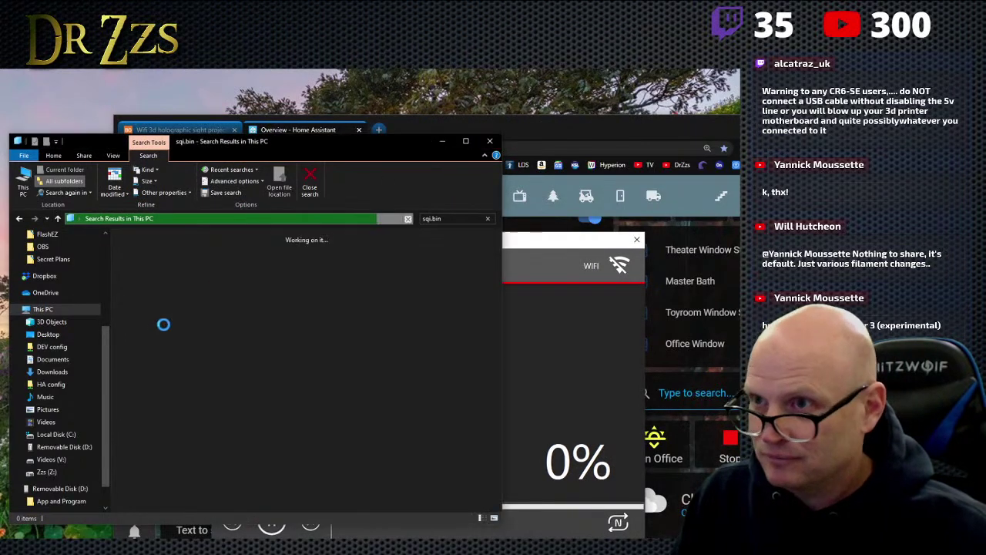
{"action": "left_click", "coordinate": [492, 141]}
{"action": "left_click_drag", "start_coordinate": [367, 248], "coordinate": [228, 99]}
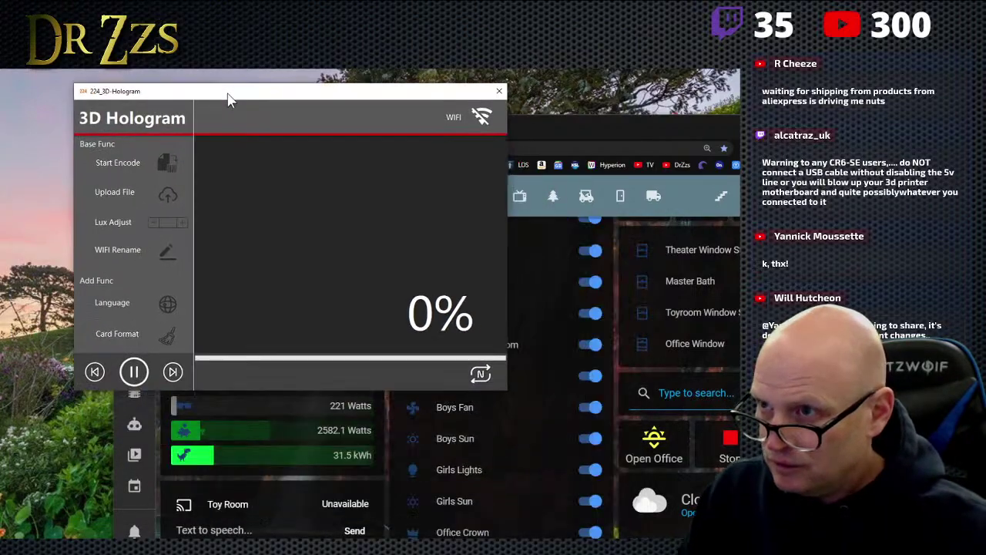
Step: Open Removable Disk (D:) in a new File Explorer window and cut all the .bin files, leaving out the App and Program folder
{"action": "key", "text": "super+e"}
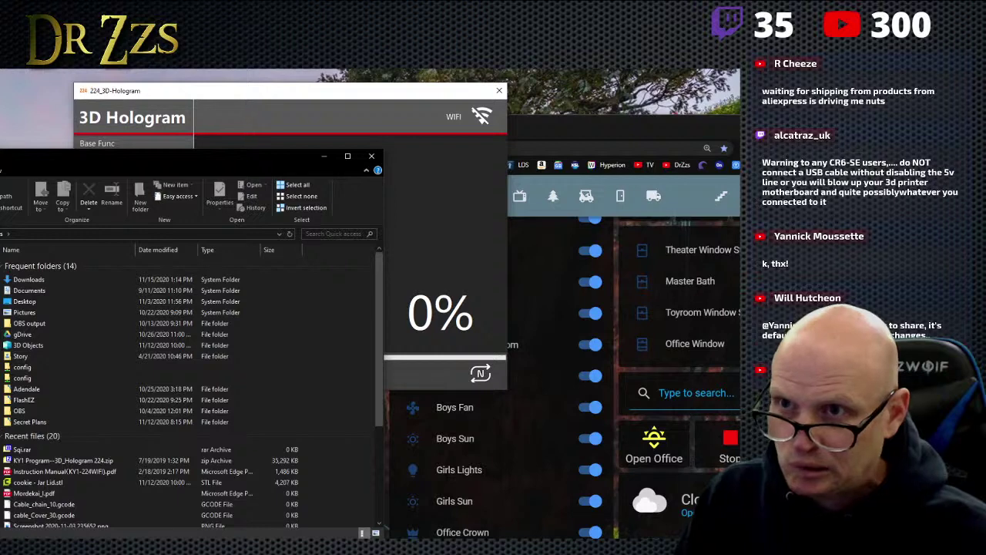
{"action": "double_click", "coordinate": [24, 312]}
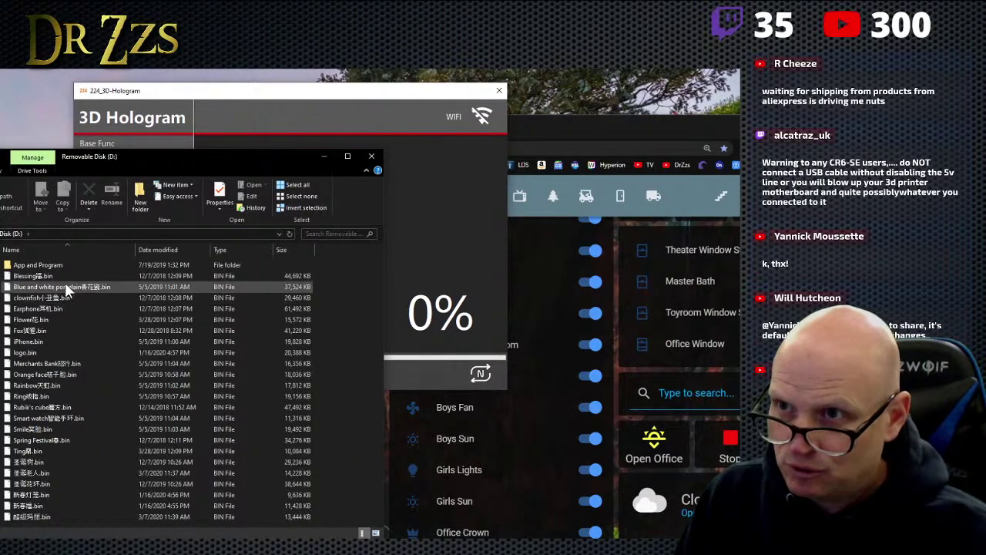
{"action": "left_click", "coordinate": [61, 275]}
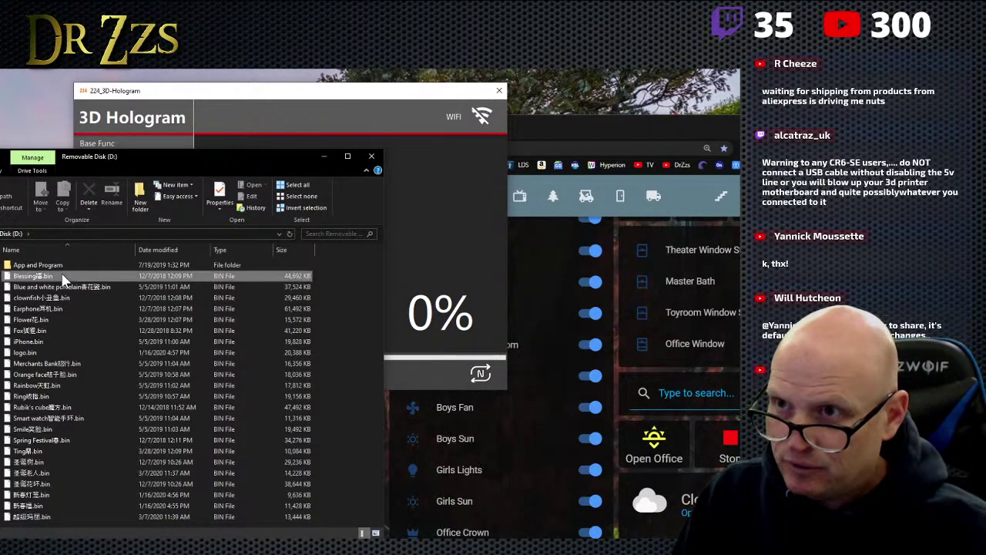
{"action": "left_click", "coordinate": [45, 517], "text": "shift"}
{"action": "right_click", "coordinate": [67, 448]}
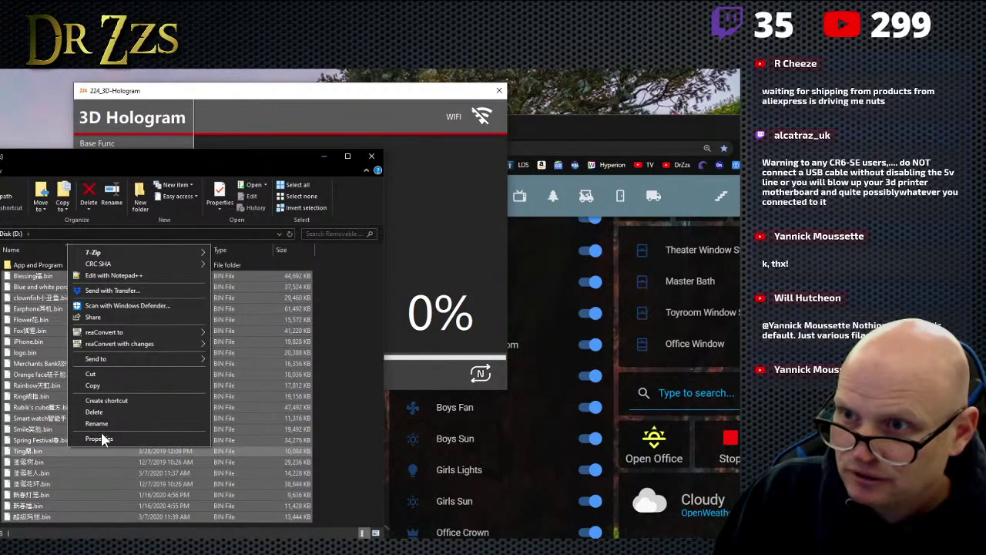
{"action": "left_click", "coordinate": [96, 372]}
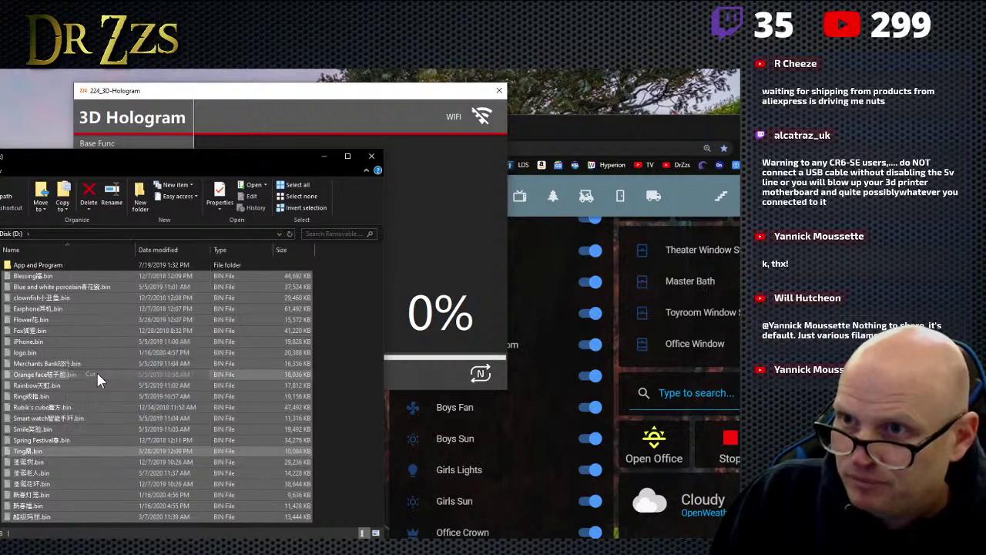
{"action": "right_click", "coordinate": [338, 400]}
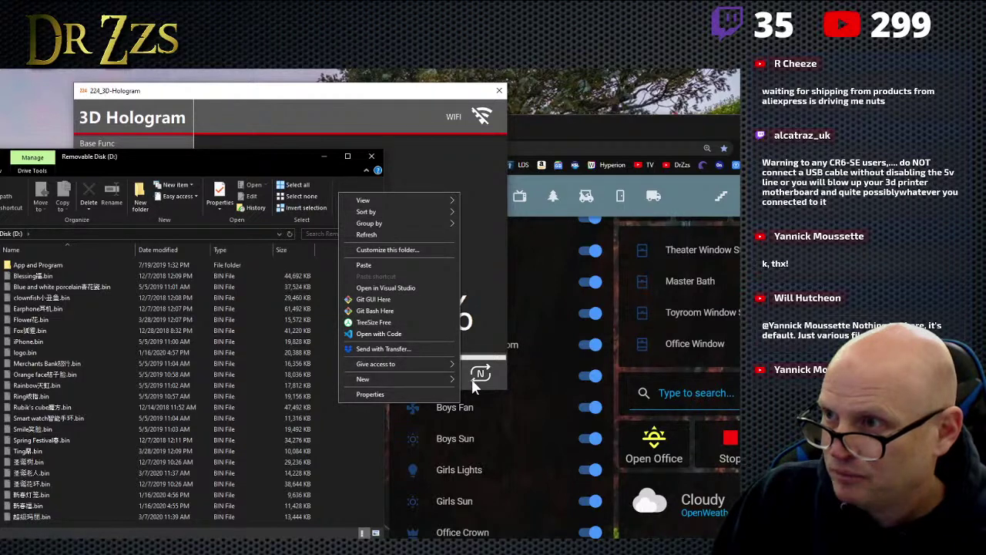
{"action": "key", "text": "Escape"}
{"action": "key", "text": "Escape"}
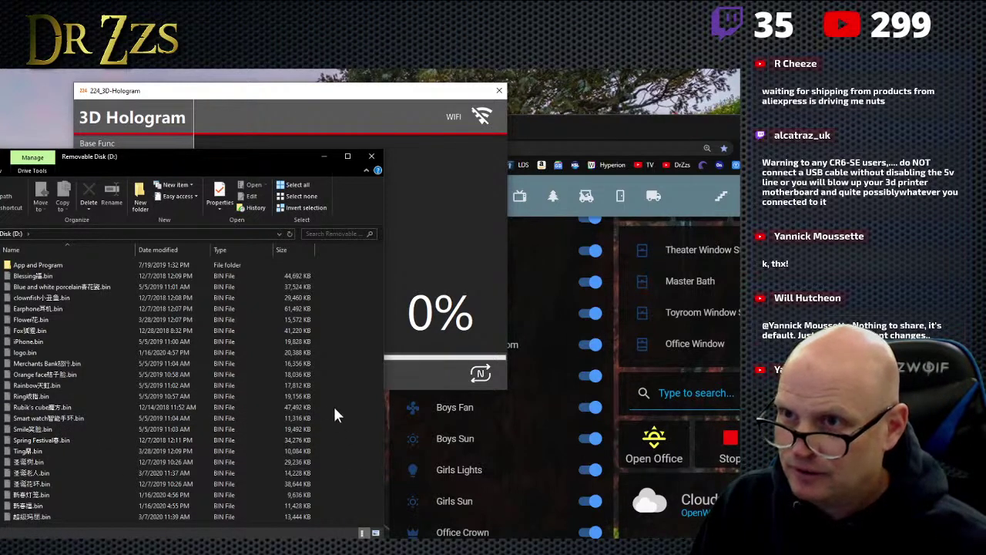
Step: Move the Removable Disk (D:) window fully into view on the desktop
{"action": "right_click", "coordinate": [346, 302]}
{"action": "left_click", "coordinate": [338, 263]}
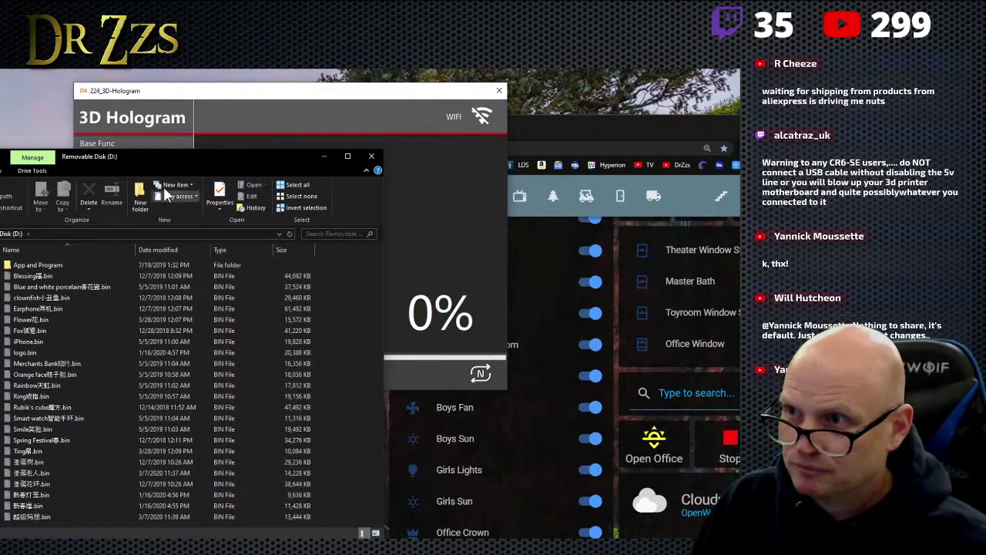
{"action": "scroll", "coordinate": [123, 192], "scroll_direction": "down", "scroll_amount": 1}
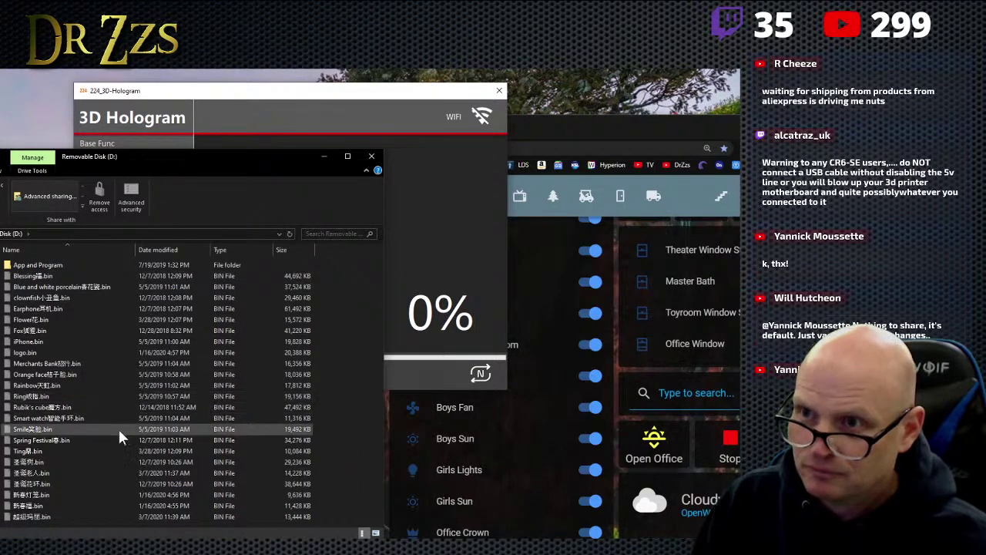
{"action": "right_click", "coordinate": [340, 373]}
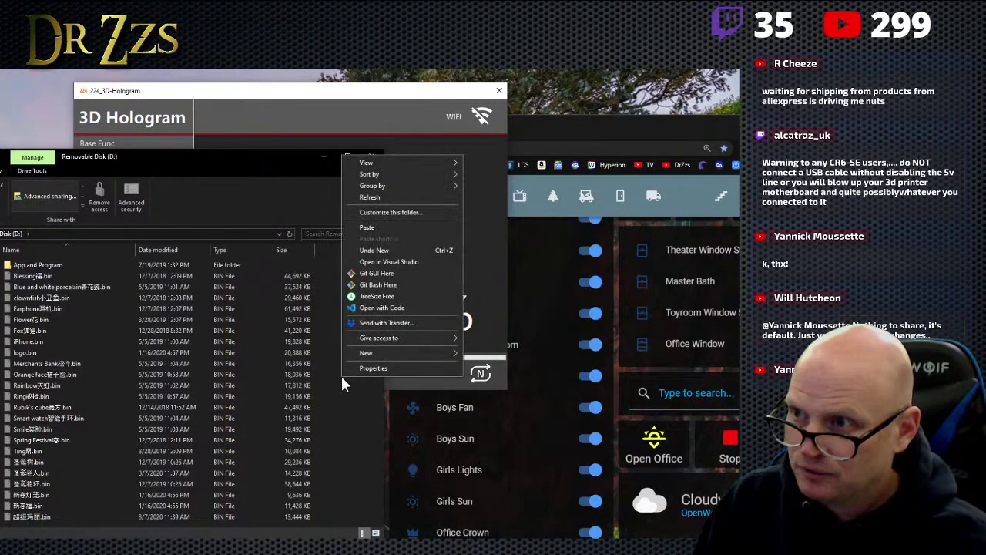
{"action": "left_click", "coordinate": [353, 435]}
{"action": "left_click_drag", "start_coordinate": [145, 158], "coordinate": [272, 160]}
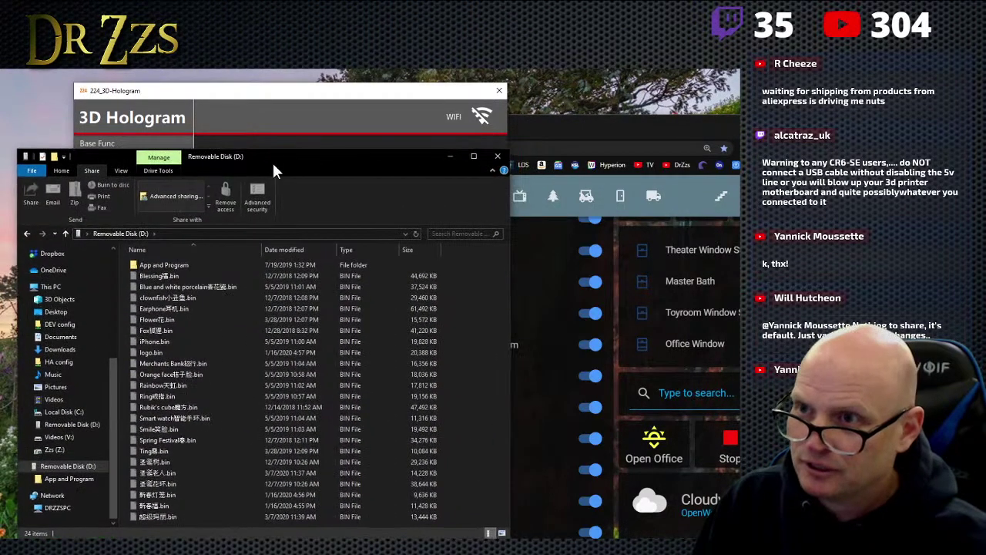
{"action": "right_click", "coordinate": [8, 332]}
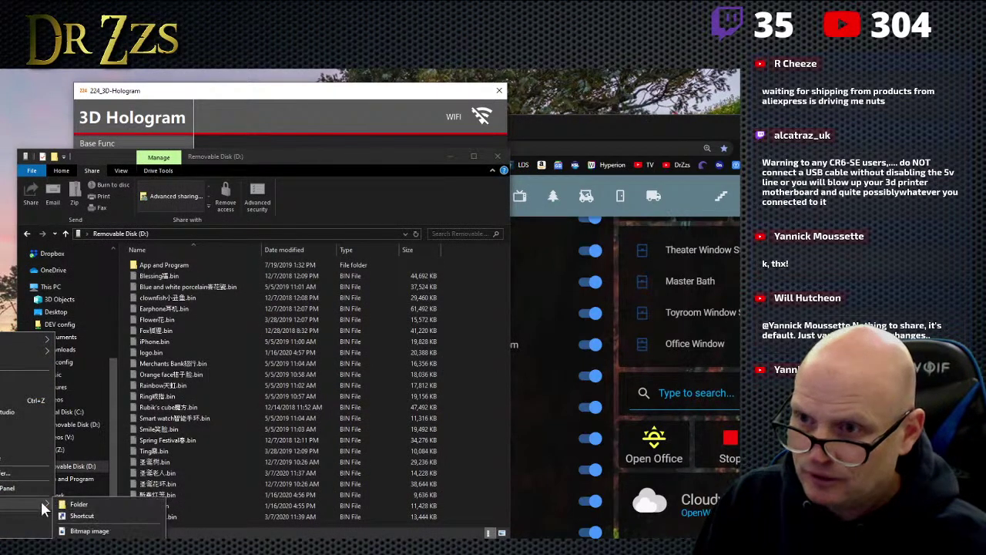
{"action": "key", "text": "Escape"}
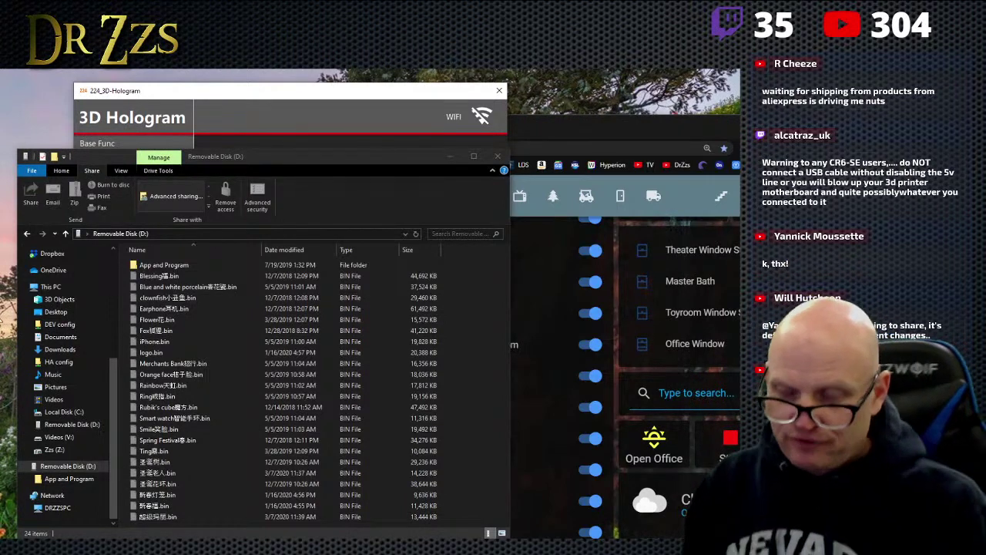
Step: Create a new folder named demos in the root of Removable Disk (D:), try to open it and dismiss the error dialogs
{"action": "key", "text": "ctrl+shift+n"}
{"action": "left_click", "coordinate": [180, 522]}
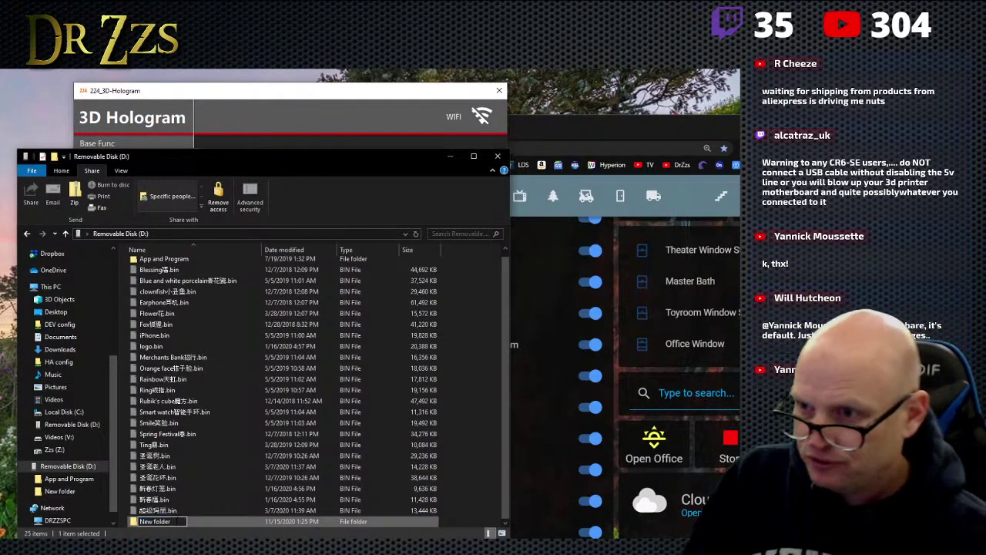
{"action": "key", "text": "F2"}
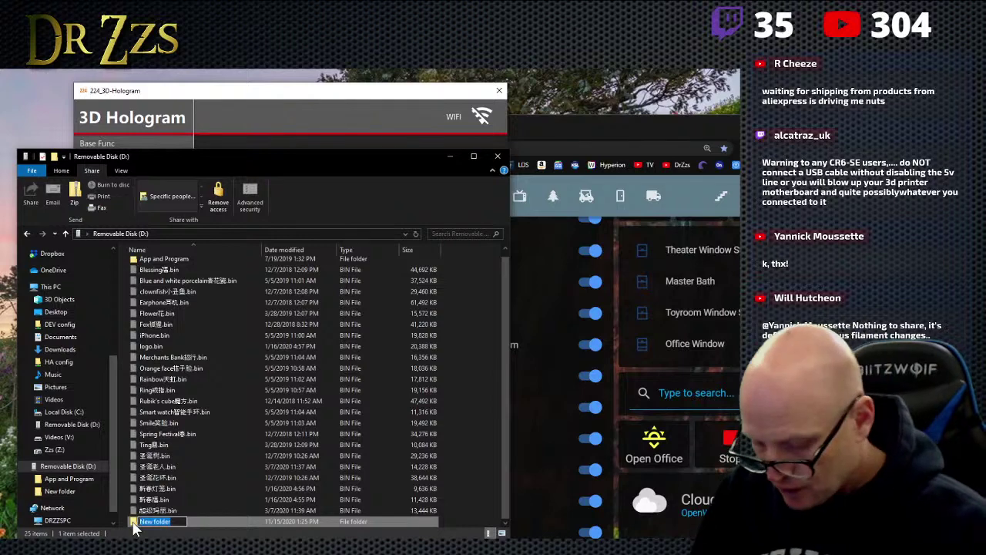
{"action": "type", "text": "demo"}
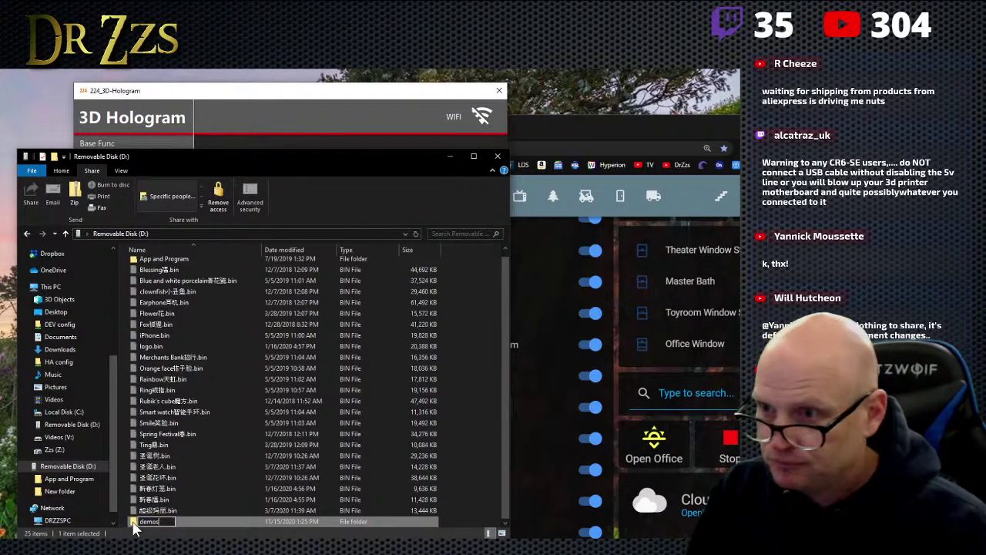
{"action": "type", "text": "s"}
{"action": "key", "text": "Return"}
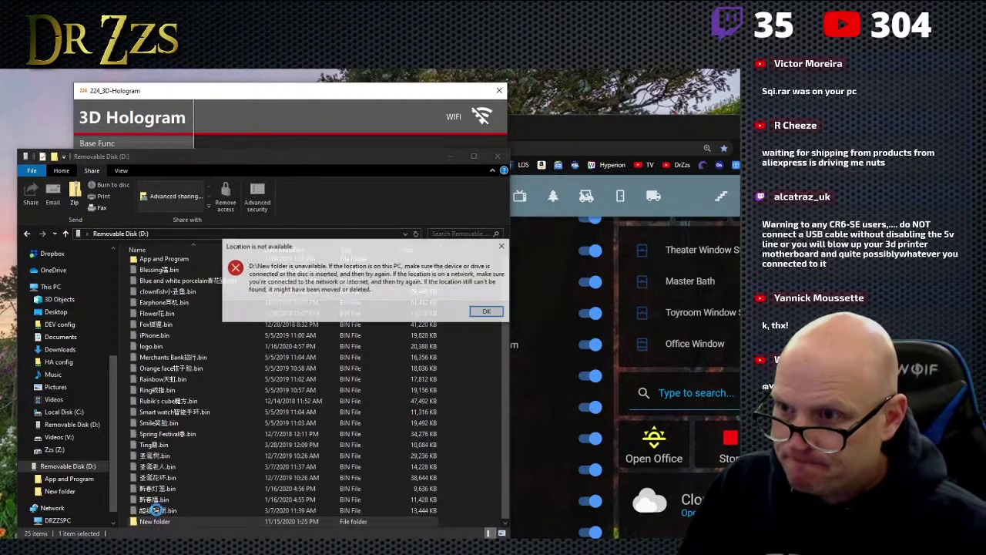
{"action": "left_click", "coordinate": [486, 312]}
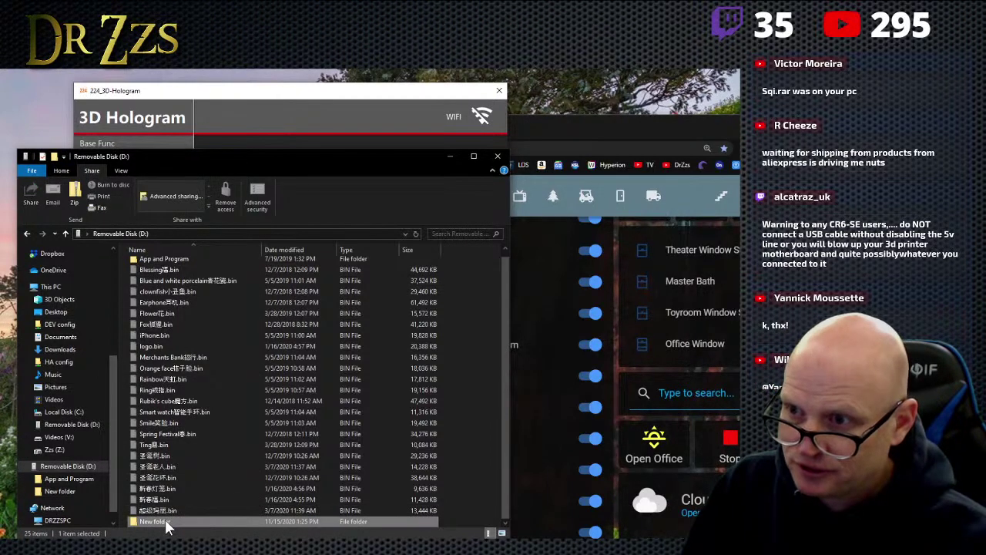
{"action": "right_click", "coordinate": [165, 524]}
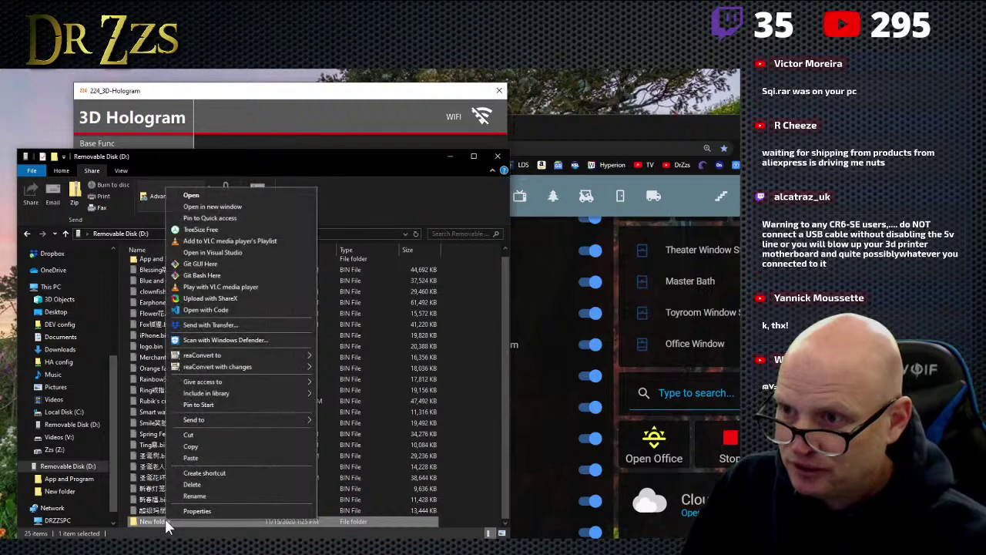
{"action": "double_click", "coordinate": [158, 522]}
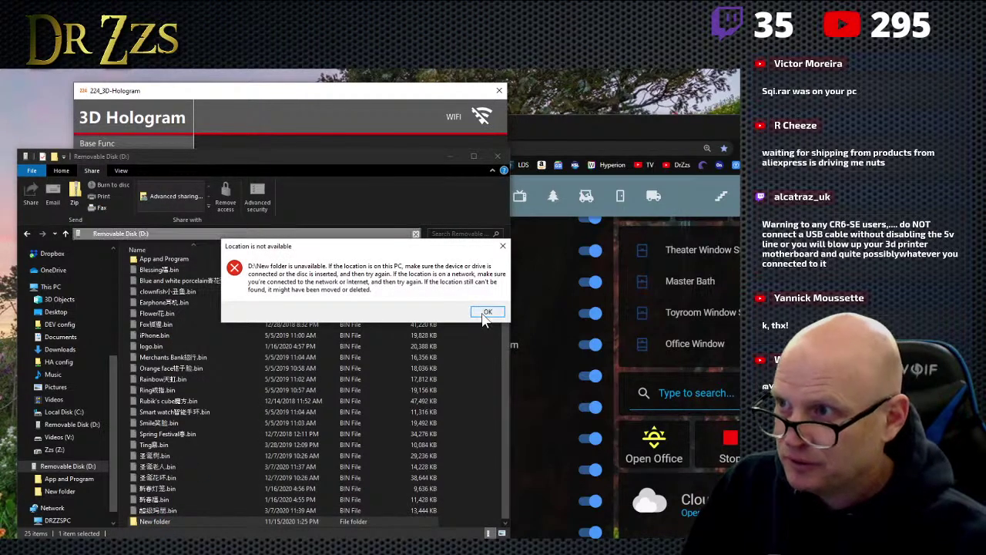
{"action": "left_click", "coordinate": [481, 313]}
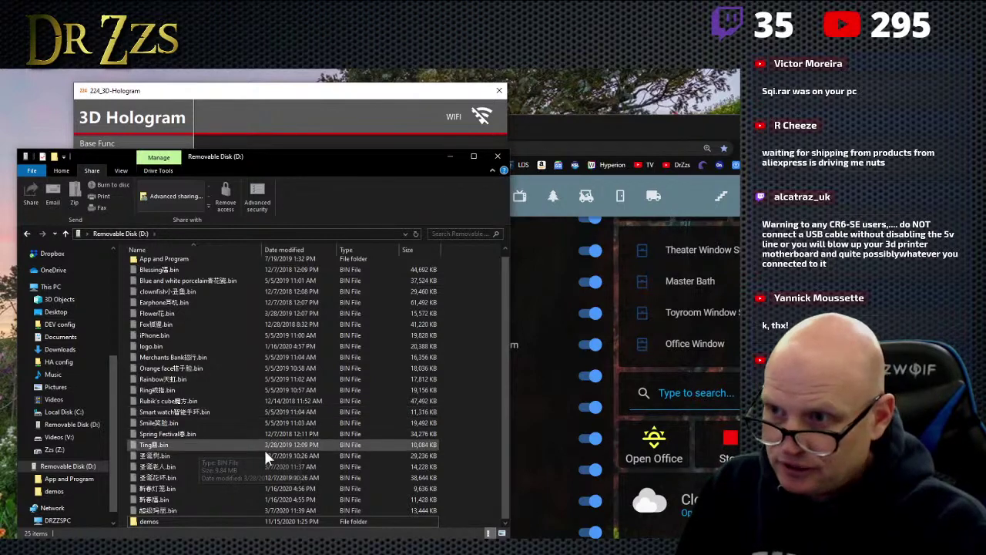
Step: Open the demos folder and paste the cut .bin files into it
{"action": "left_click", "coordinate": [151, 521]}
{"action": "double_click", "coordinate": [155, 523]}
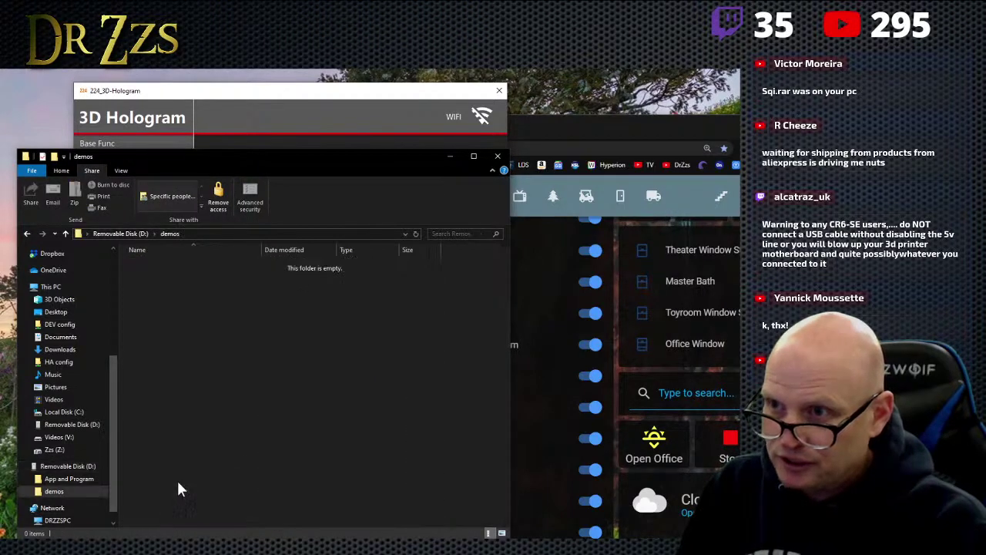
{"action": "right_click", "coordinate": [199, 396]}
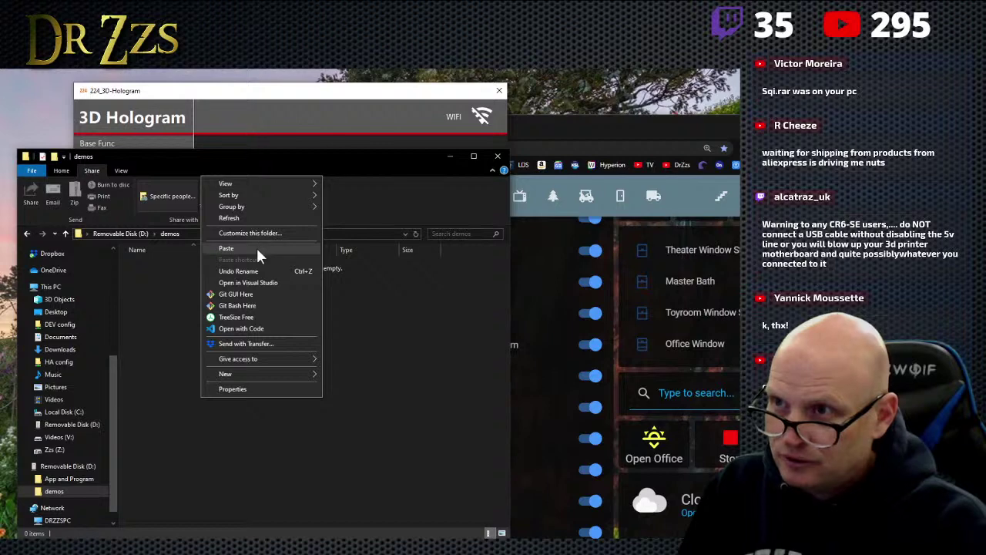
{"action": "left_click", "coordinate": [226, 248]}
{"action": "left_click", "coordinate": [474, 395]}
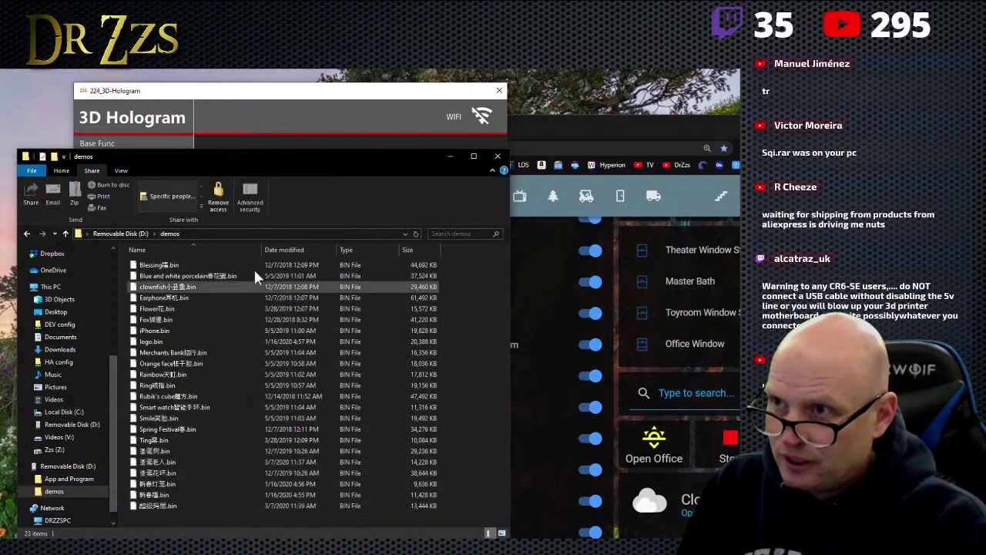
Step: Return to the root of Removable Disk (D:), open the Pictures folder and search it for sqi.rar
{"action": "left_click", "coordinate": [124, 234]}
{"action": "left_click", "coordinate": [189, 331]}
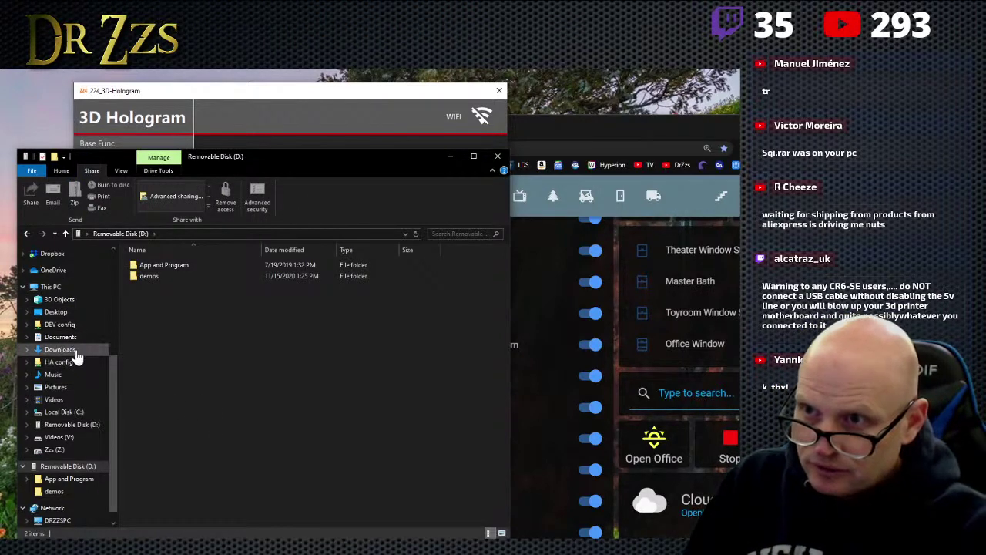
{"action": "left_click", "coordinate": [73, 386]}
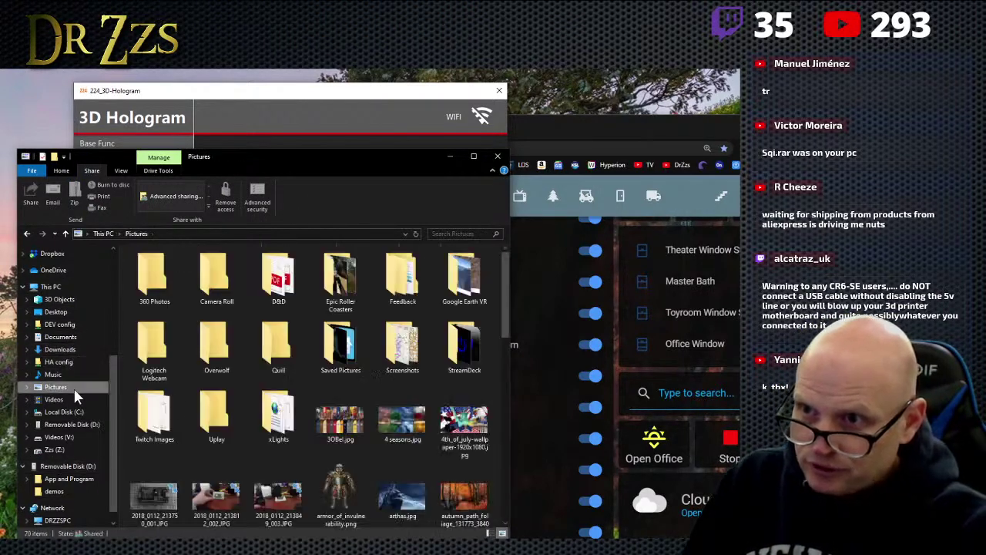
{"action": "left_click", "coordinate": [25, 386]}
{"action": "scroll", "coordinate": [88, 447], "scroll_direction": "down", "scroll_amount": 1}
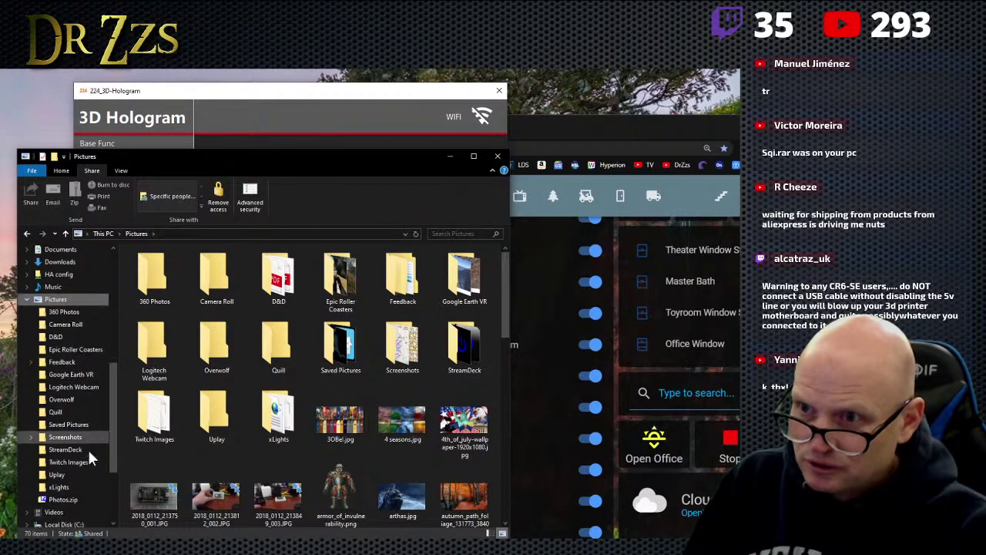
{"action": "scroll", "coordinate": [88, 448], "scroll_direction": "up", "scroll_amount": 3}
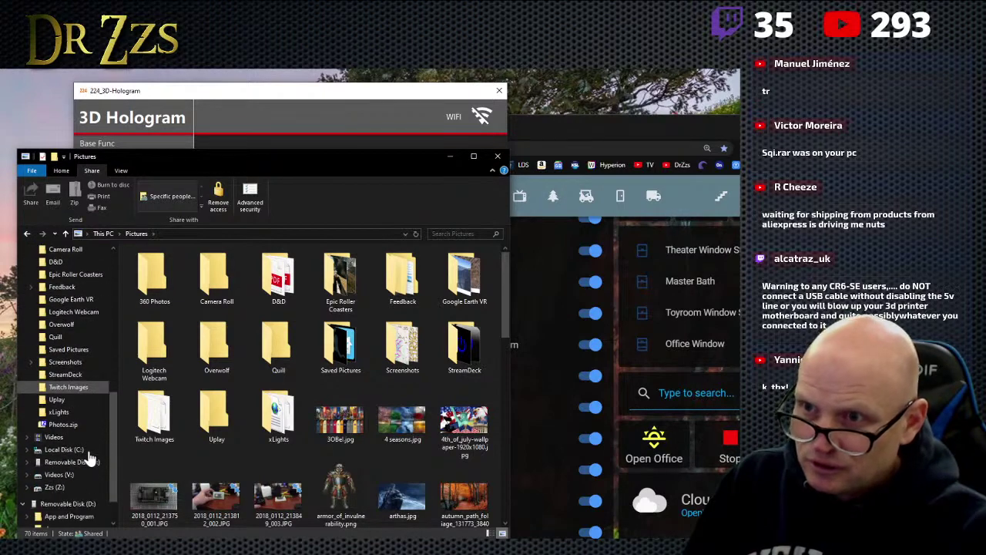
{"action": "left_click", "coordinate": [473, 234]}
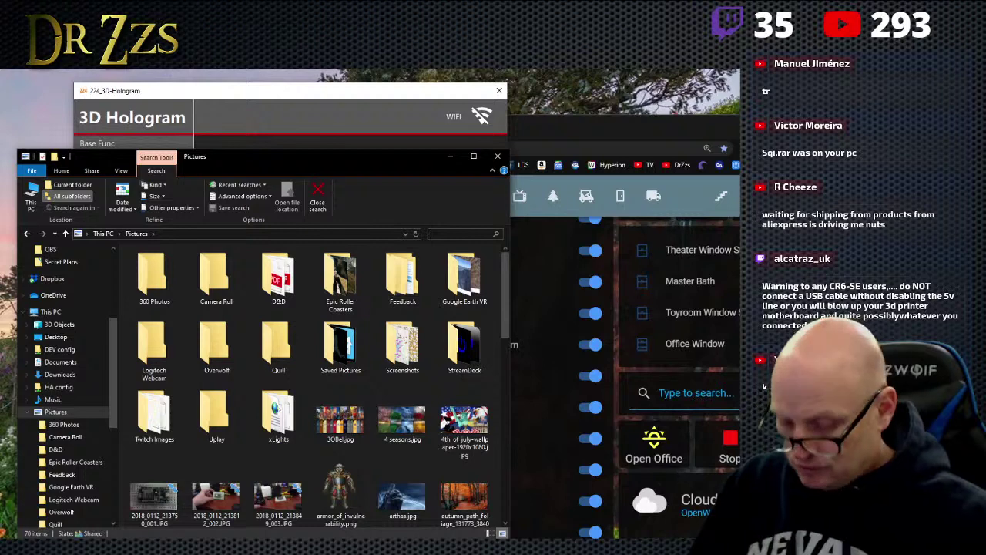
{"action": "type", "text": "sqi"}
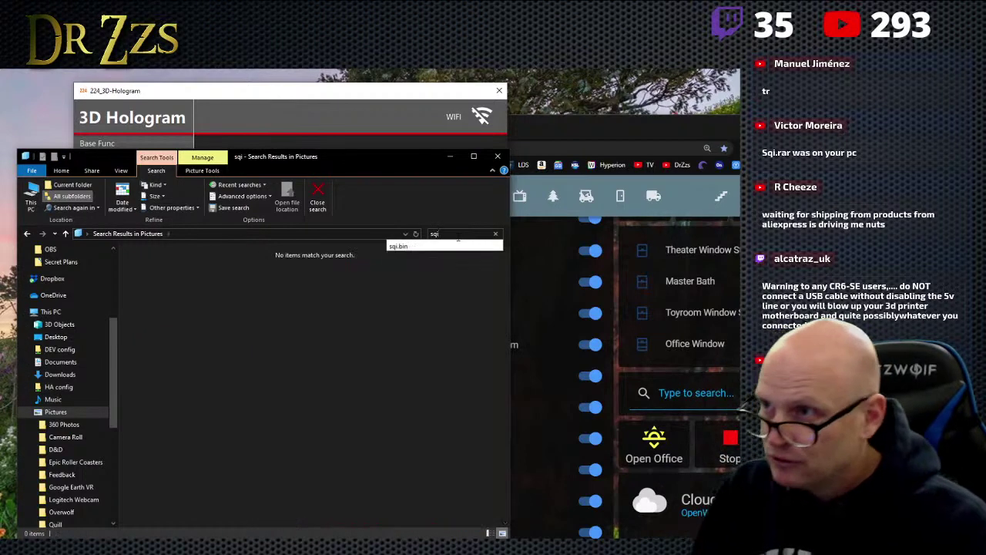
{"action": "type", "text": ".rar"}
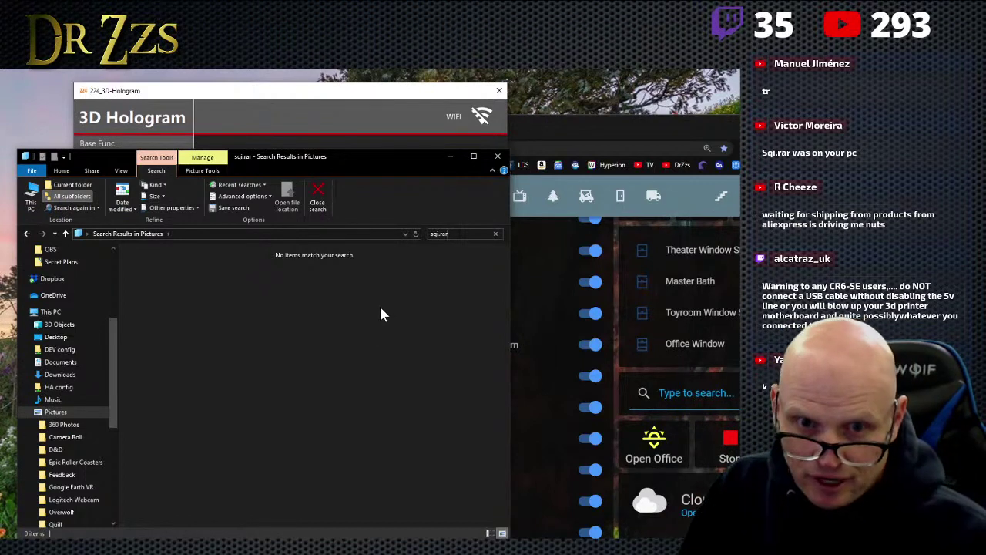
Step: Open the Downloads folder and look through its contents for the squirrel archive
{"action": "left_click", "coordinate": [221, 233]}
{"action": "key", "text": "Escape"}
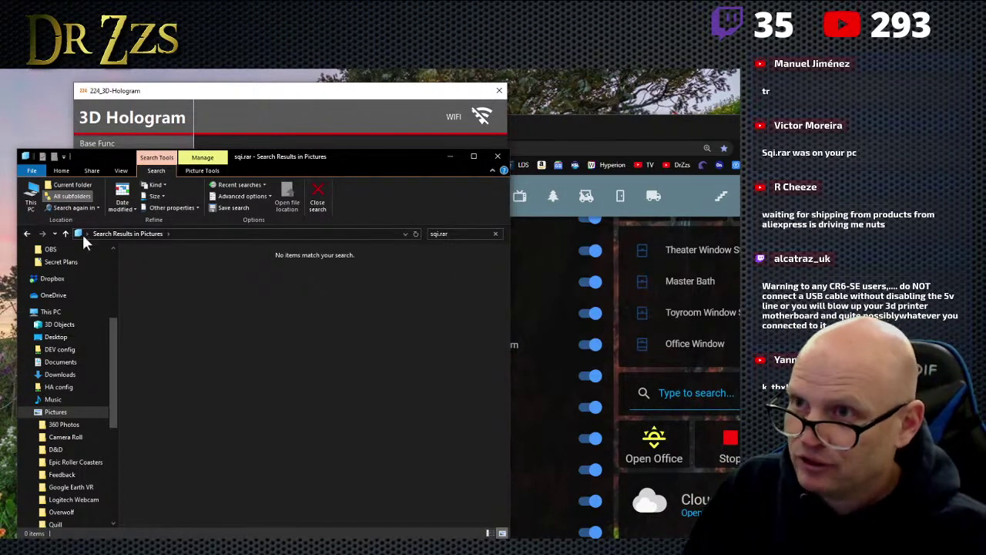
{"action": "scroll", "coordinate": [82, 320], "scroll_direction": "up", "scroll_amount": 4}
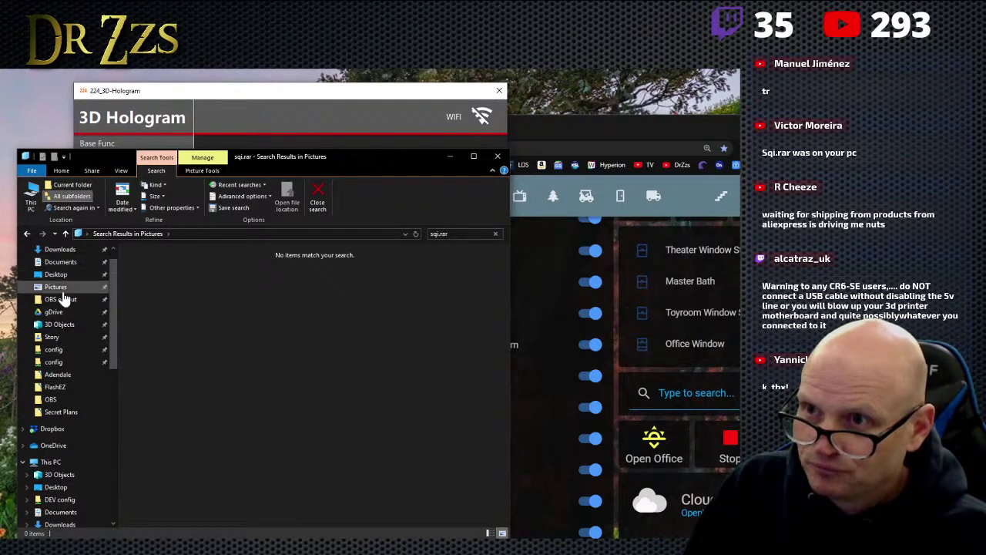
{"action": "left_click", "coordinate": [59, 250]}
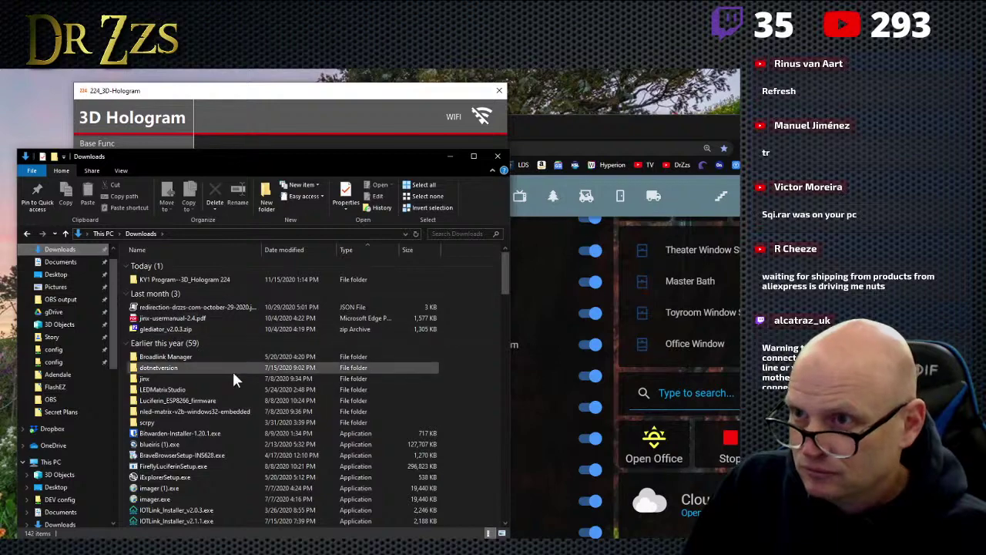
{"action": "scroll", "coordinate": [224, 416], "scroll_direction": "down", "scroll_amount": 7}
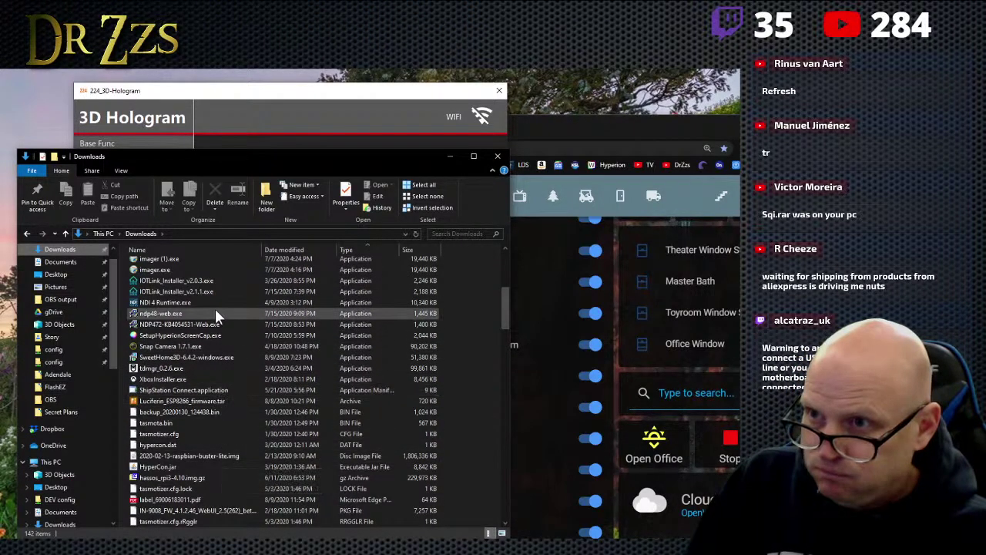
{"action": "scroll", "coordinate": [215, 304], "scroll_direction": "up", "scroll_amount": 2}
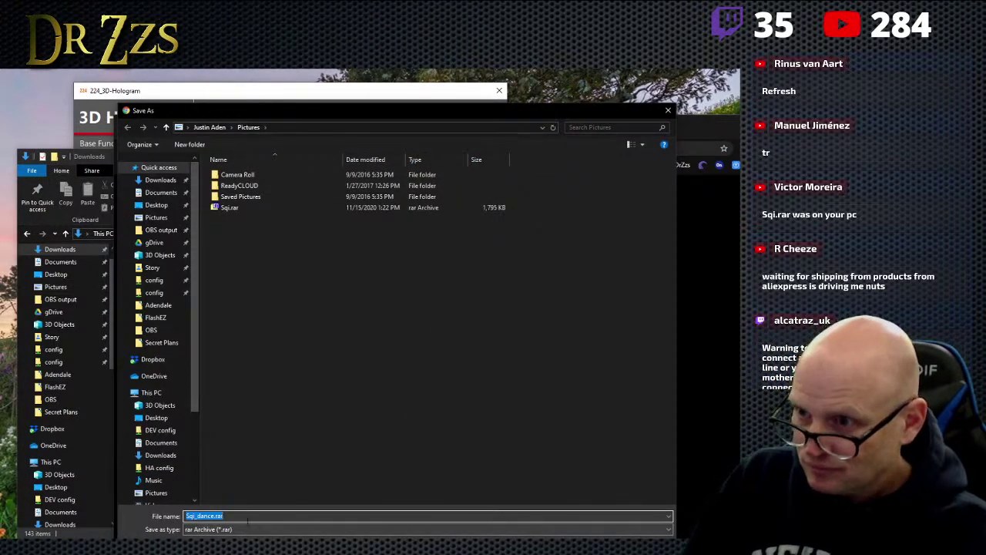
Step: Move Sqi.rar from the user profile's Pictures folder to the pinned Pictures folder within the Save As dialog, and open that folder
{"action": "left_click_drag", "start_coordinate": [263, 117], "coordinate": [263, 116]}
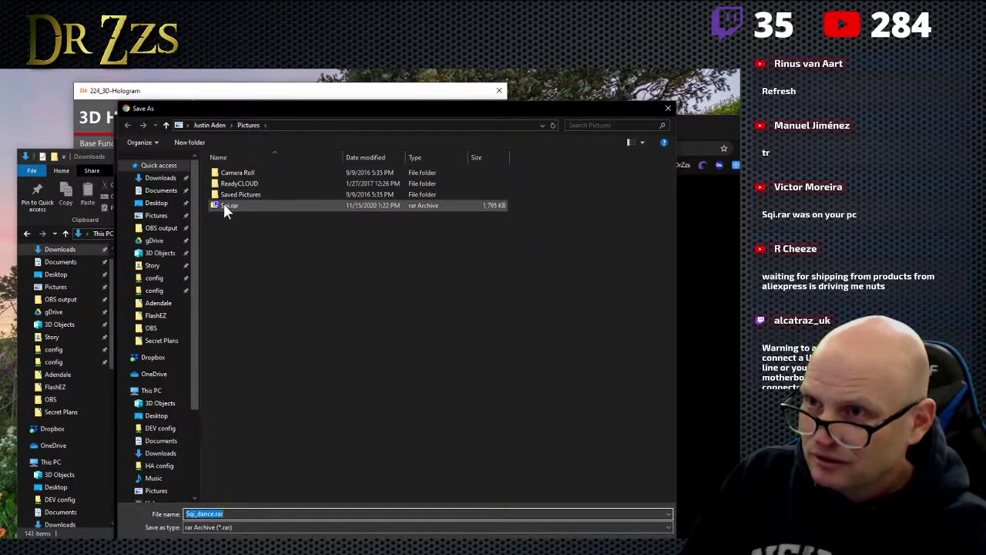
{"action": "left_click_drag", "start_coordinate": [223, 204], "coordinate": [157, 214]}
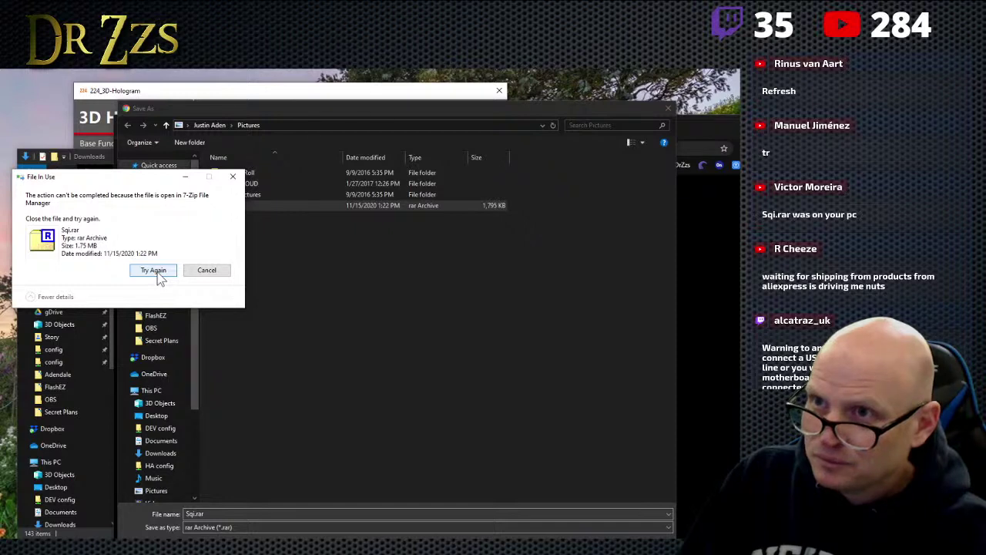
{"action": "left_click", "coordinate": [206, 270]}
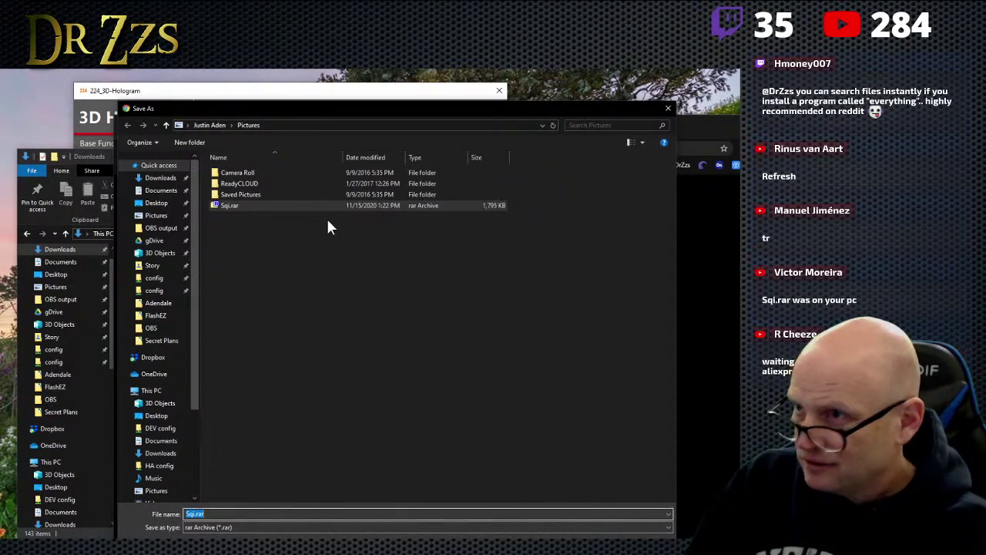
{"action": "left_click_drag", "start_coordinate": [228, 206], "coordinate": [159, 218]}
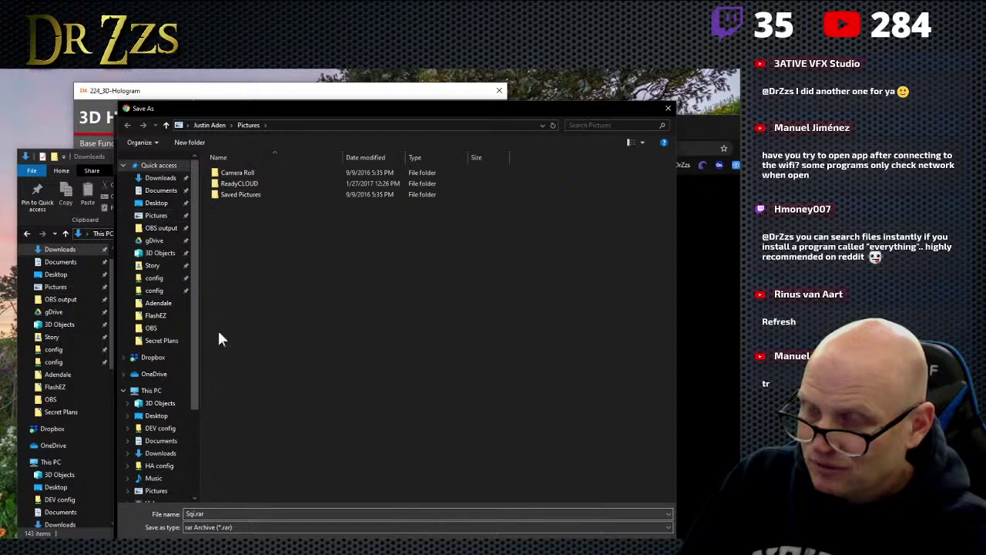
{"action": "left_click", "coordinate": [156, 216]}
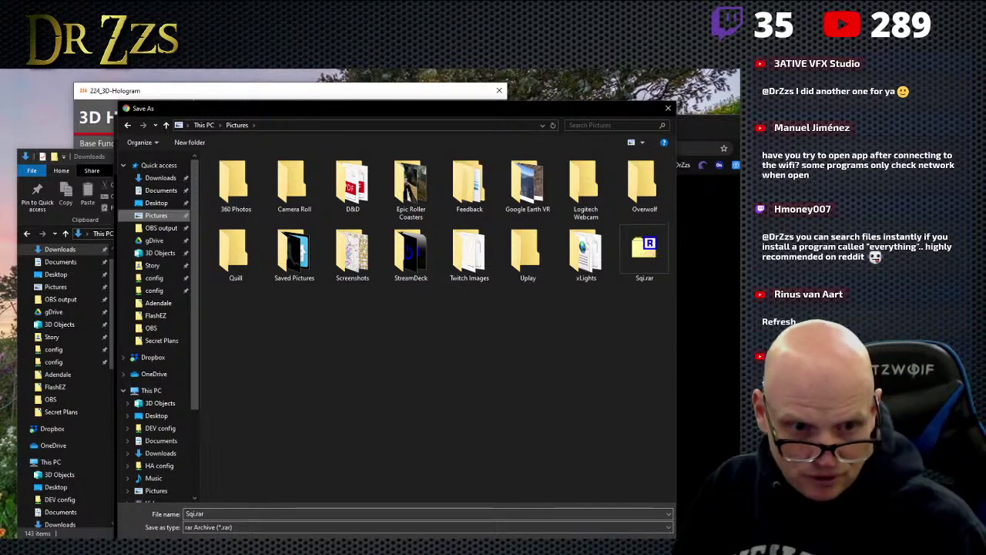
{"action": "key", "text": "Return"}
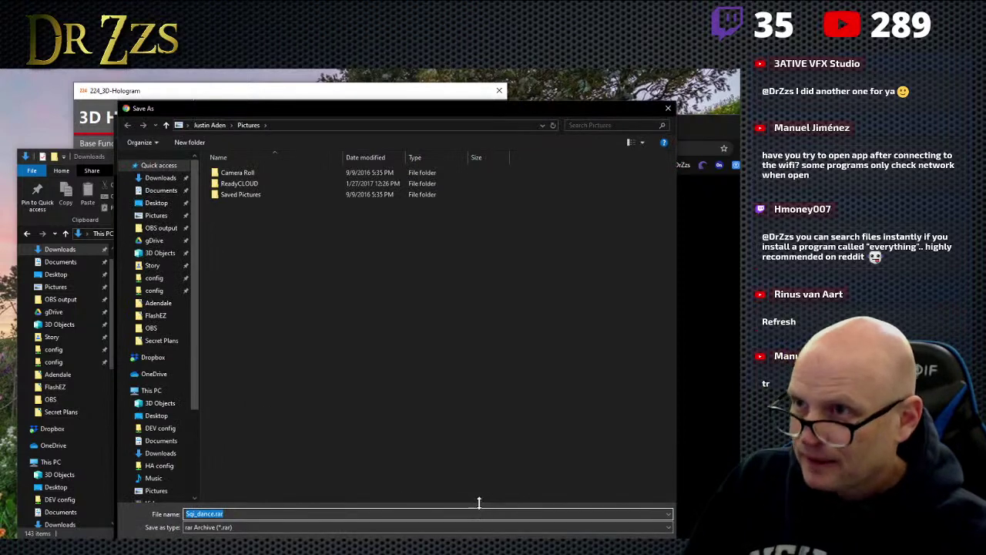
Step: Save Sqi_dance.rar in the pinned Pictures folder and extract Sqi_dance.bin from it into the same folder
{"action": "left_click", "coordinate": [156, 216]}
{"action": "key", "text": "Return"}
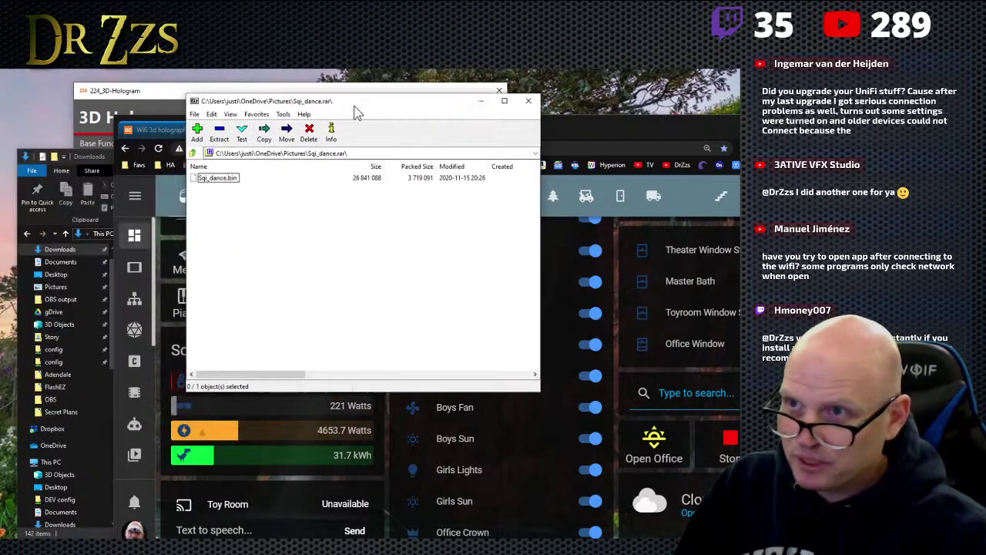
{"action": "left_click", "coordinate": [216, 180]}
{"action": "left_click", "coordinate": [220, 137]}
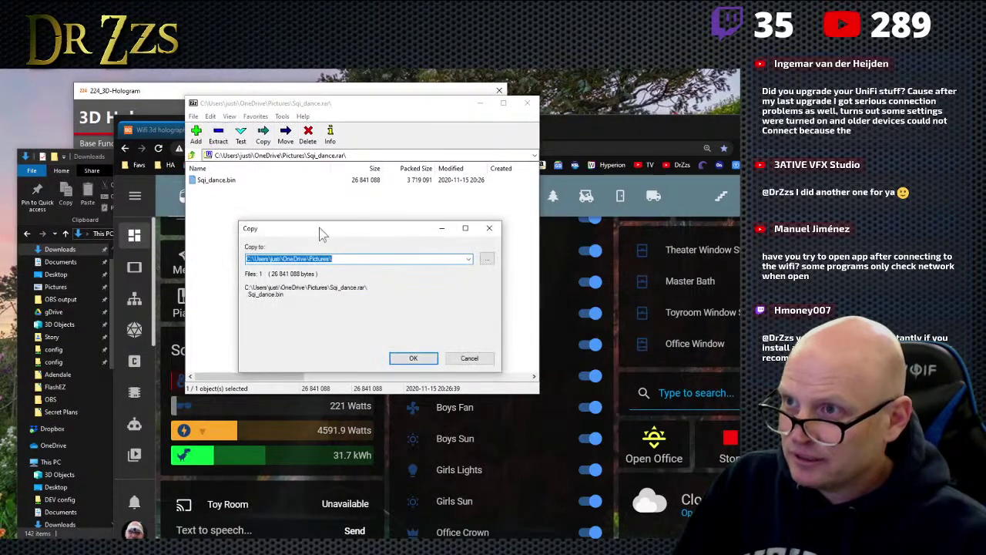
{"action": "left_click", "coordinate": [412, 358]}
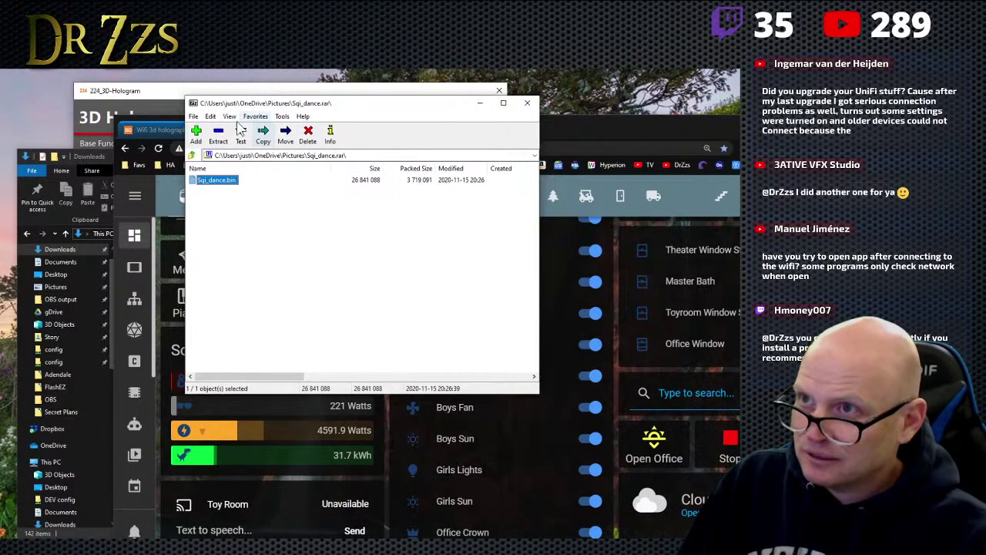
{"action": "left_click", "coordinate": [537, 104]}
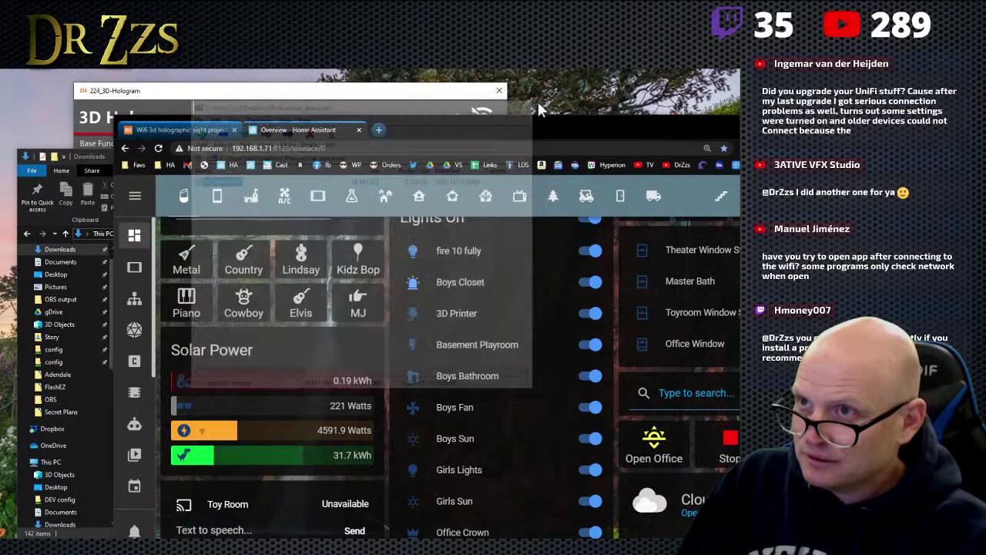
Step: Look through the file list of the Downloads folder for the squirrel archives
{"action": "key", "text": "alt+Tab"}
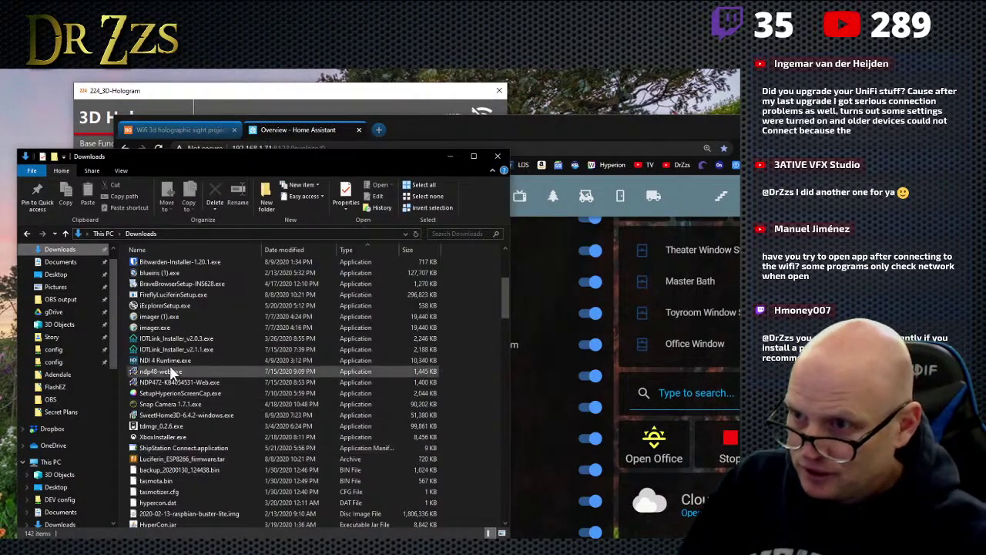
{"action": "scroll", "coordinate": [221, 436], "scroll_direction": "down", "scroll_amount": 7}
{"action": "scroll", "coordinate": [218, 443], "scroll_direction": "down", "scroll_amount": 6}
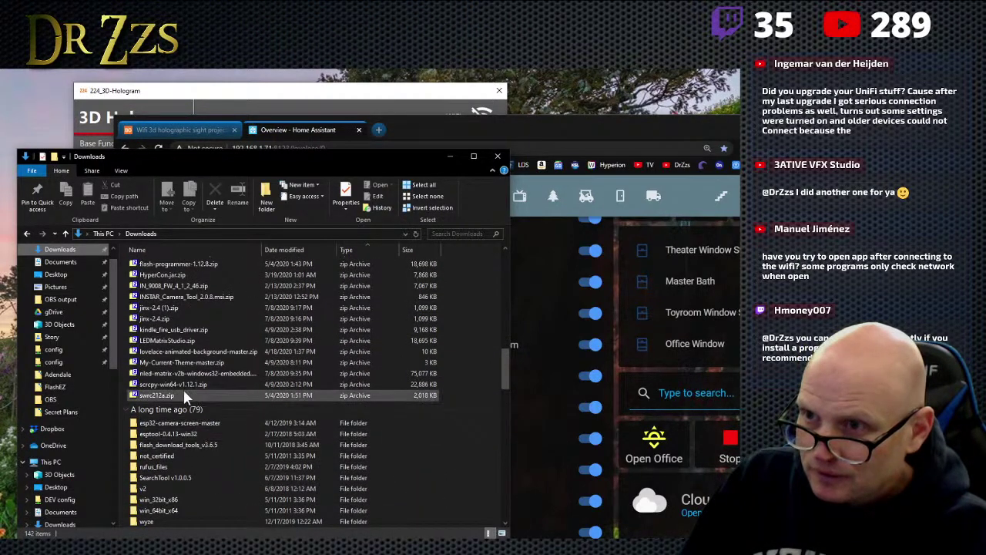
{"action": "scroll", "coordinate": [220, 397], "scroll_direction": "down", "scroll_amount": 12}
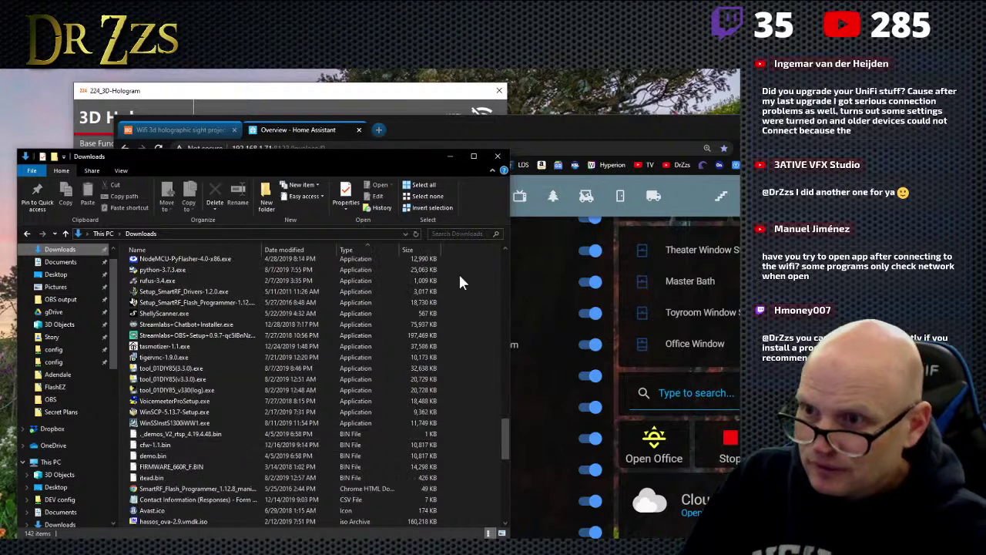
{"action": "left_click", "coordinate": [415, 234]}
{"action": "left_click", "coordinate": [452, 233]}
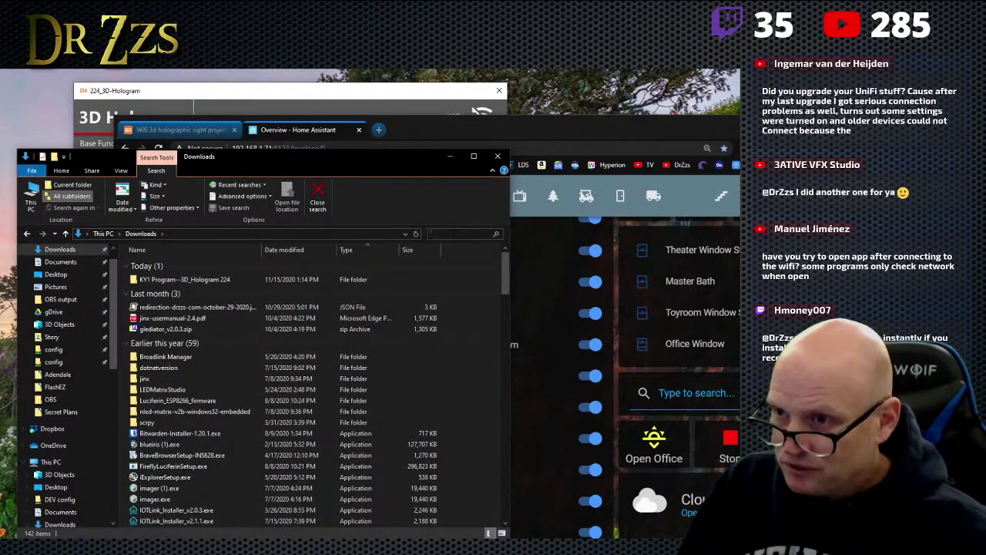
{"action": "scroll", "coordinate": [227, 444], "scroll_direction": "down", "scroll_amount": 15}
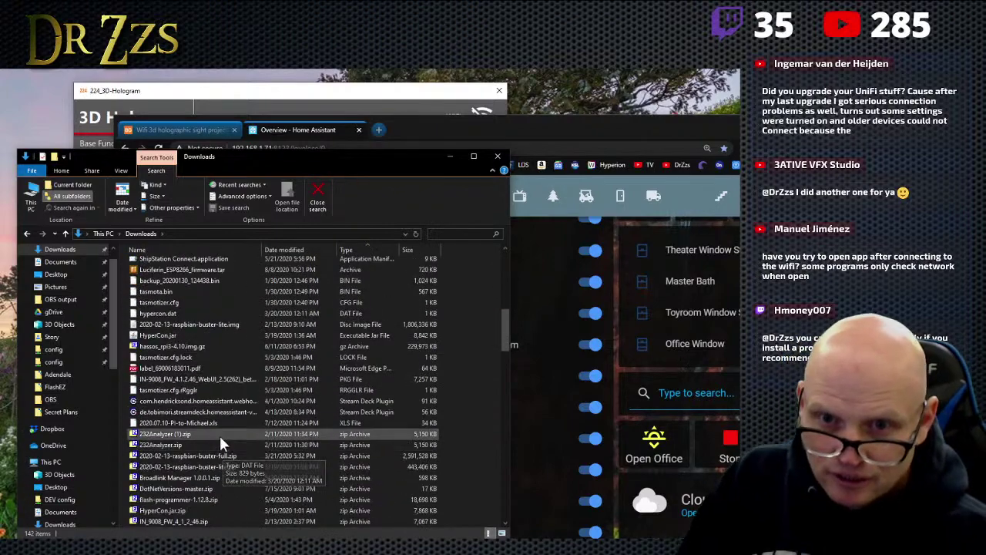
{"action": "scroll", "coordinate": [251, 416], "scroll_direction": "down", "scroll_amount": 1}
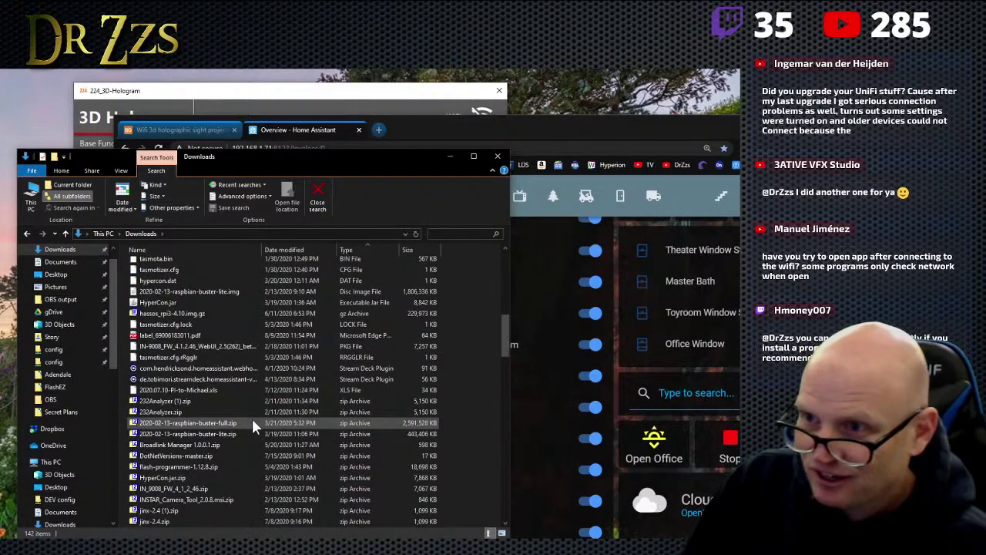
{"action": "scroll", "coordinate": [252, 415], "scroll_direction": "down", "scroll_amount": 3}
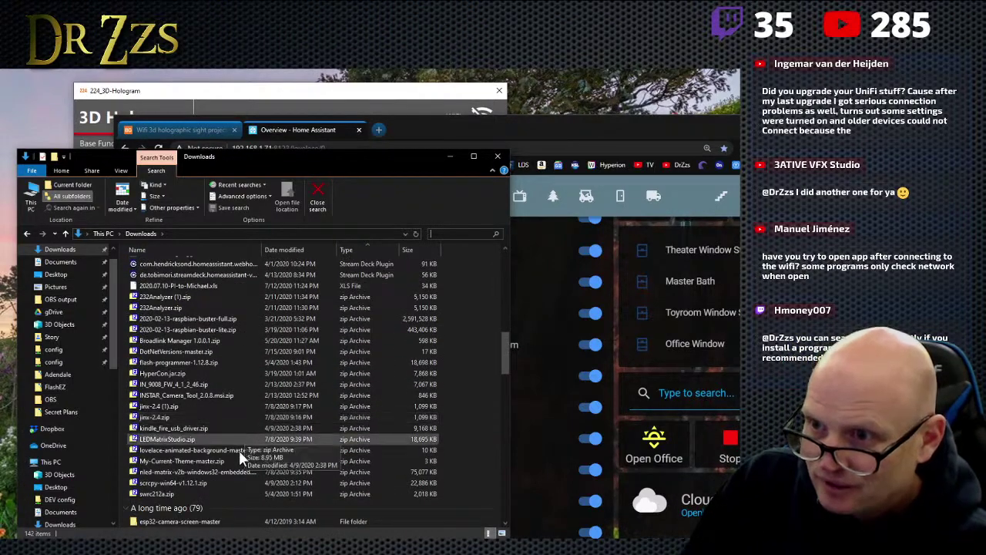
{"action": "scroll", "coordinate": [219, 438], "scroll_direction": "down", "scroll_amount": 6}
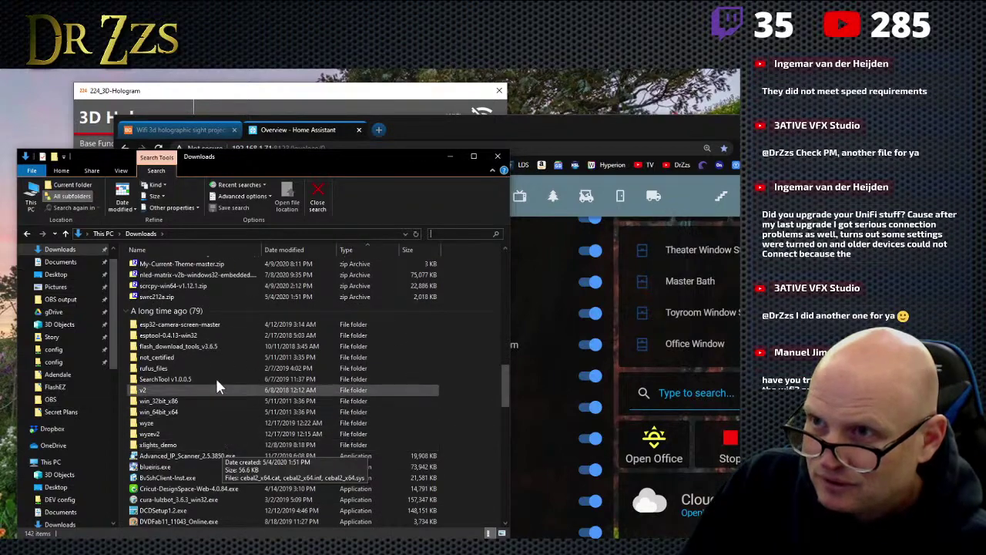
{"action": "scroll", "coordinate": [215, 376], "scroll_direction": "up", "scroll_amount": 1}
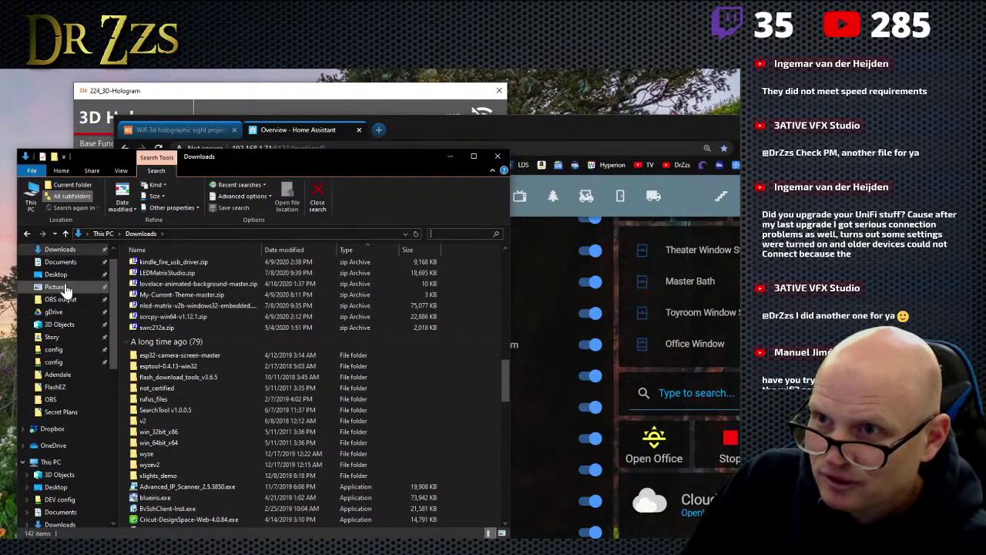
Step: Open Sqi.rar in the Pictures folder, extract Sqi.bin into that same folder and close the archive
{"action": "left_click", "coordinate": [62, 286]}
{"action": "scroll", "coordinate": [262, 424], "scroll_direction": "down", "scroll_amount": 8}
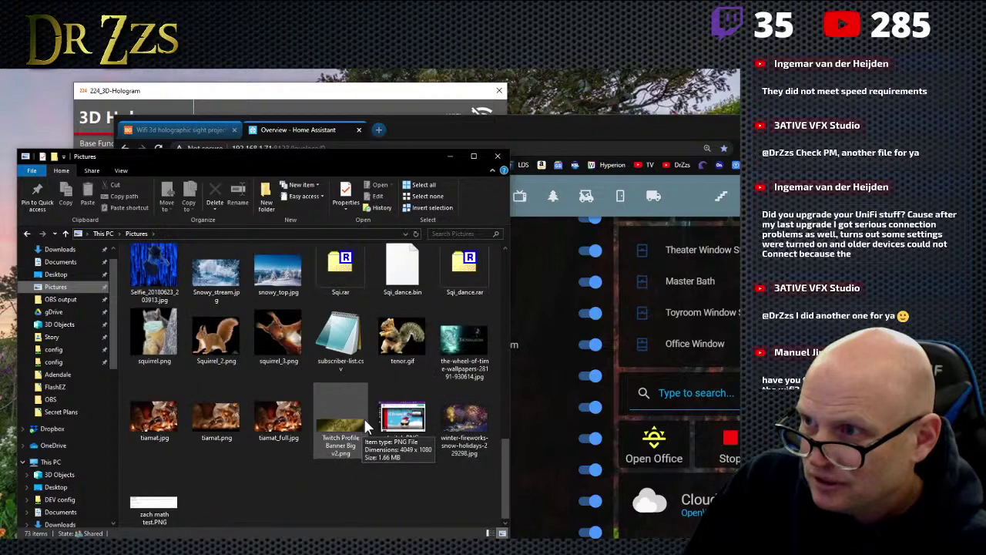
{"action": "double_click", "coordinate": [342, 263]}
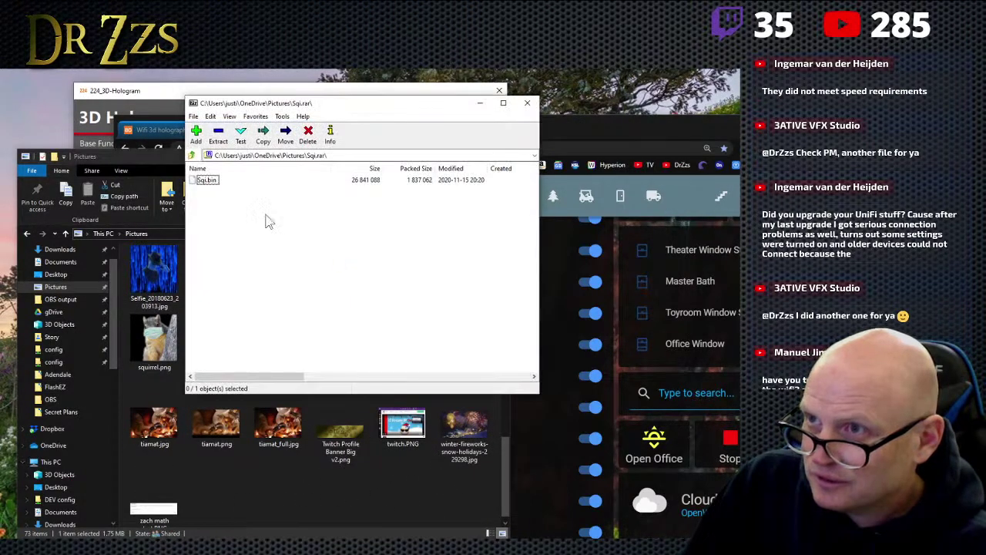
{"action": "left_click", "coordinate": [207, 180]}
{"action": "left_click", "coordinate": [218, 138]}
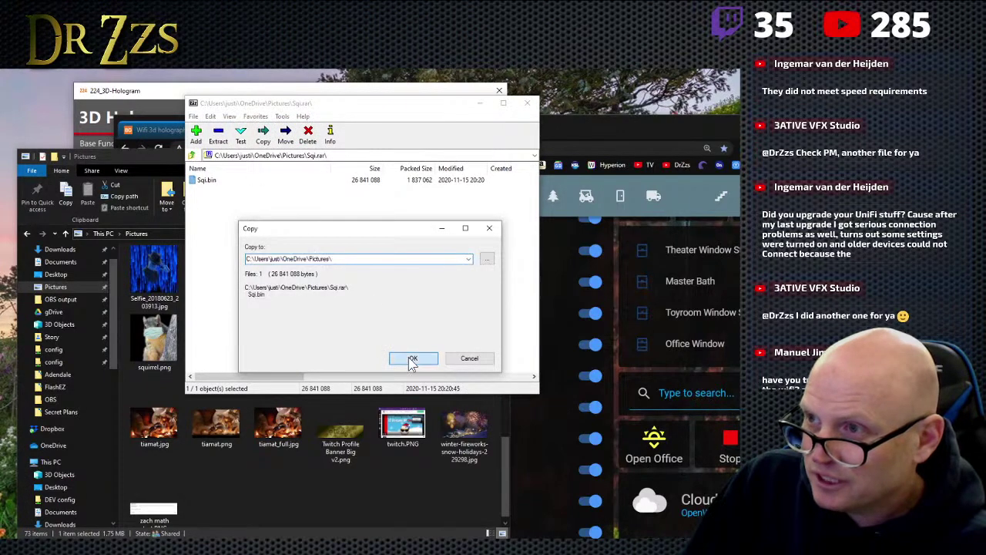
{"action": "left_click", "coordinate": [413, 358]}
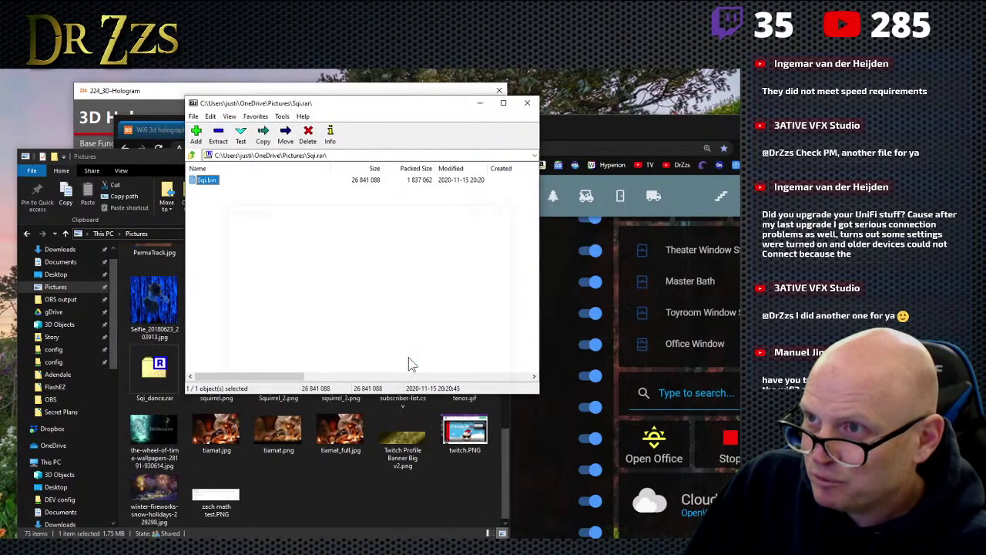
{"action": "left_click", "coordinate": [526, 102]}
Step: Copy Sqi.bin and Sqi_dance.bin from Pictures to the root of Removable Disk (D:) and open that drive
{"action": "scroll", "coordinate": [85, 413], "scroll_direction": "down", "scroll_amount": 4}
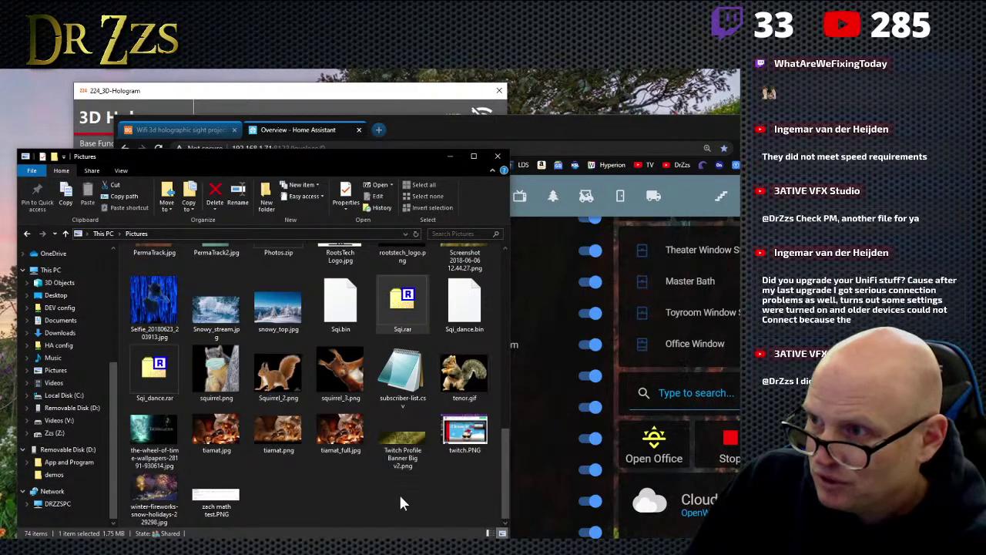
{"action": "left_click_drag", "start_coordinate": [344, 303], "coordinate": [55, 456]}
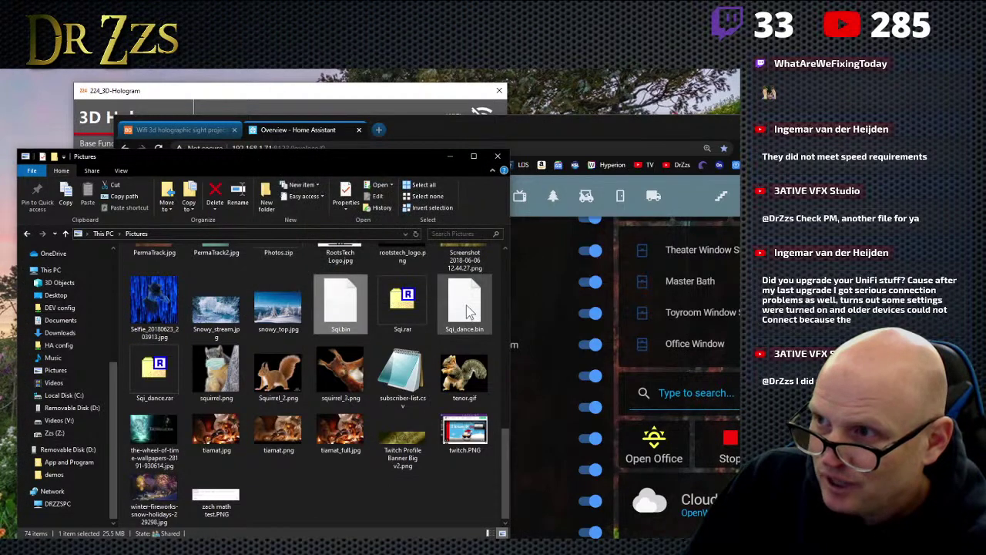
{"action": "left_click_drag", "start_coordinate": [471, 312], "coordinate": [71, 457]}
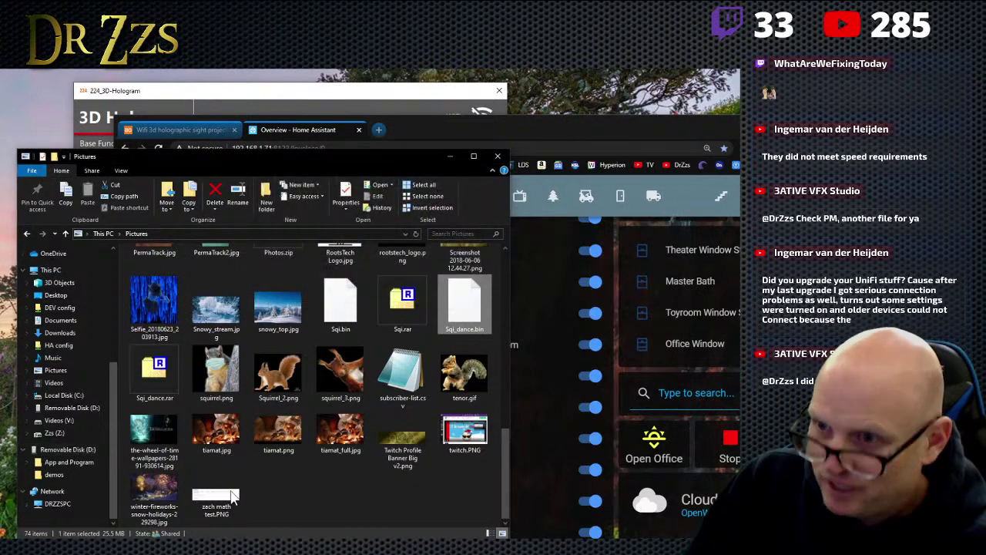
{"action": "left_click", "coordinate": [67, 449]}
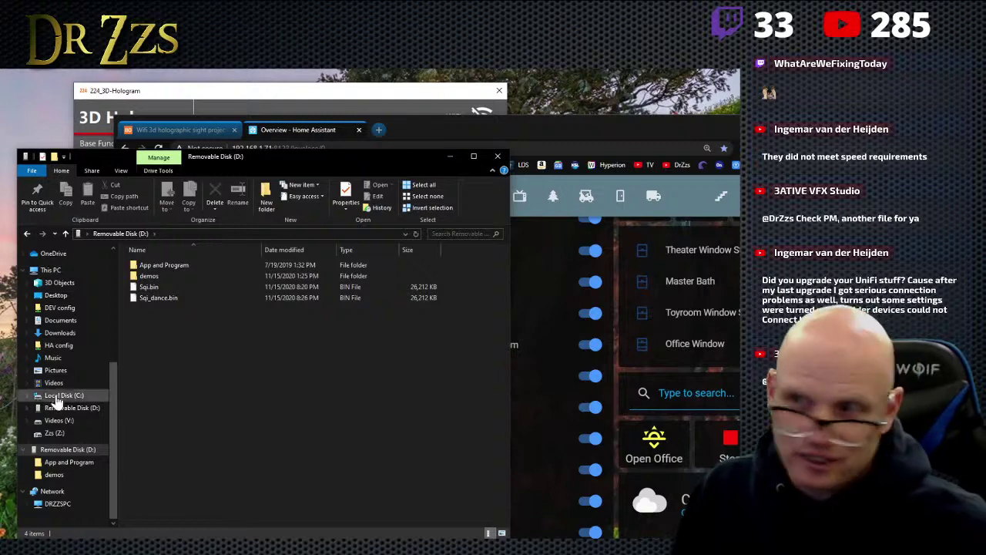
Step: Try to eject Removable Disk (D:), close the 224_3D-Hologram program, and try the ejection again
{"action": "right_click", "coordinate": [68, 448]}
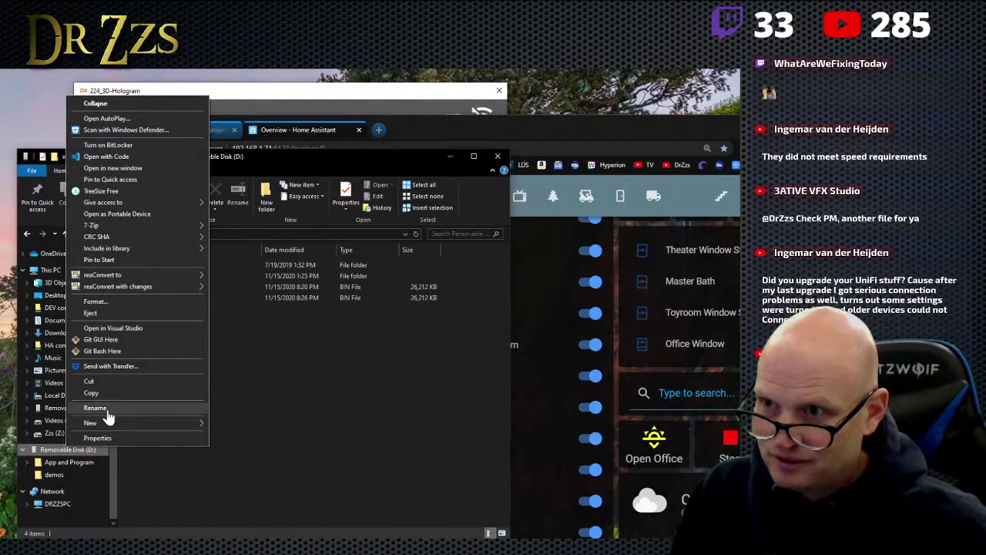
{"action": "left_click", "coordinate": [107, 313]}
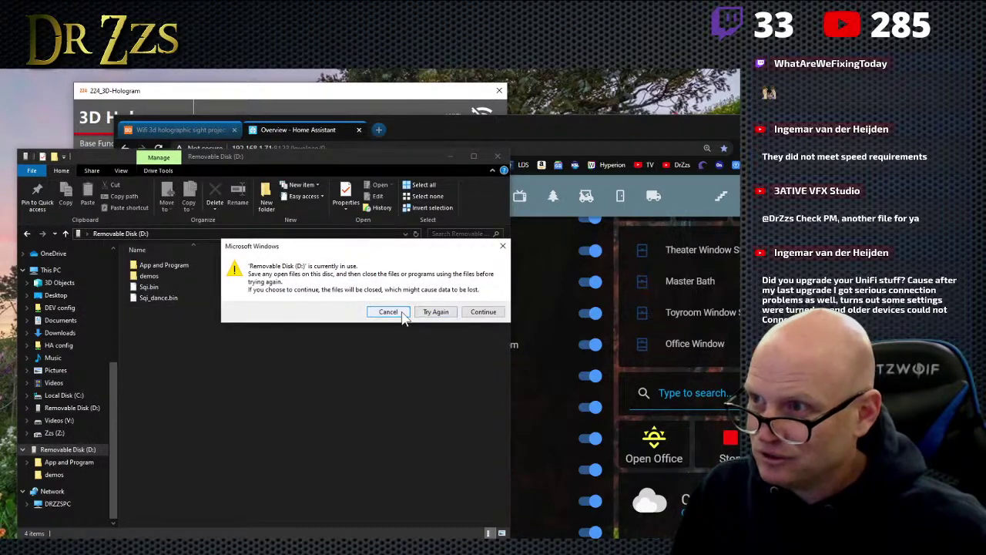
{"action": "left_click", "coordinate": [400, 314]}
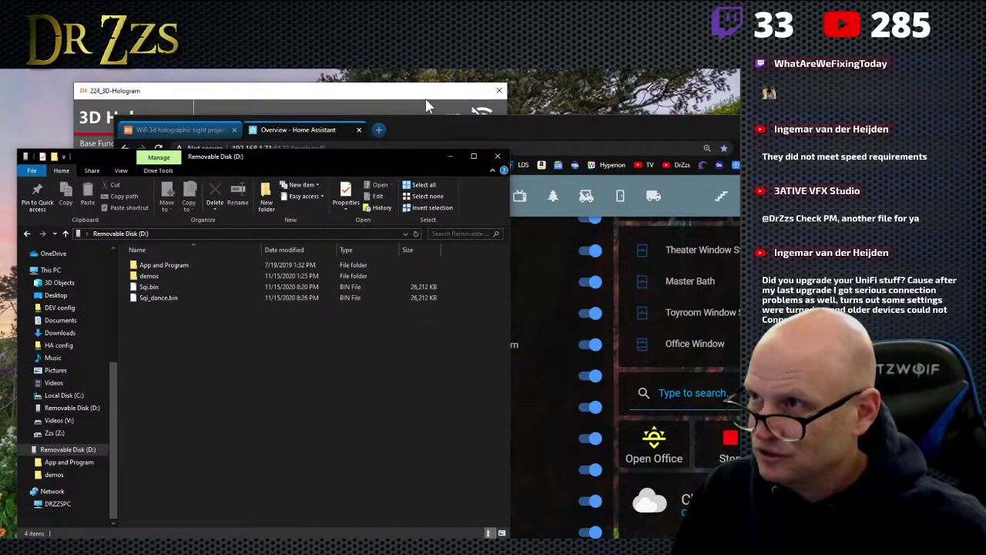
{"action": "left_click", "coordinate": [499, 91]}
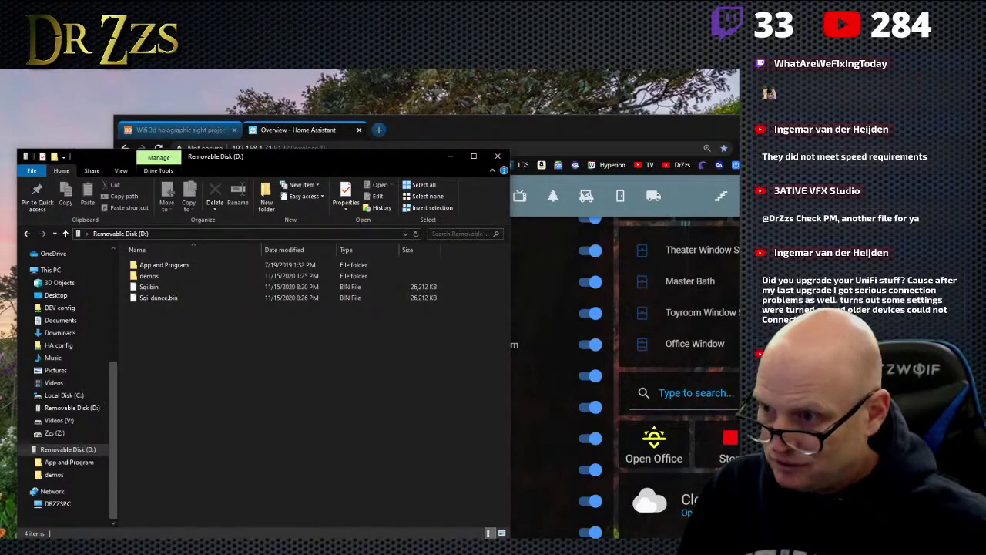
{"action": "right_click", "coordinate": [79, 456]}
{"action": "left_click", "coordinate": [368, 360]}
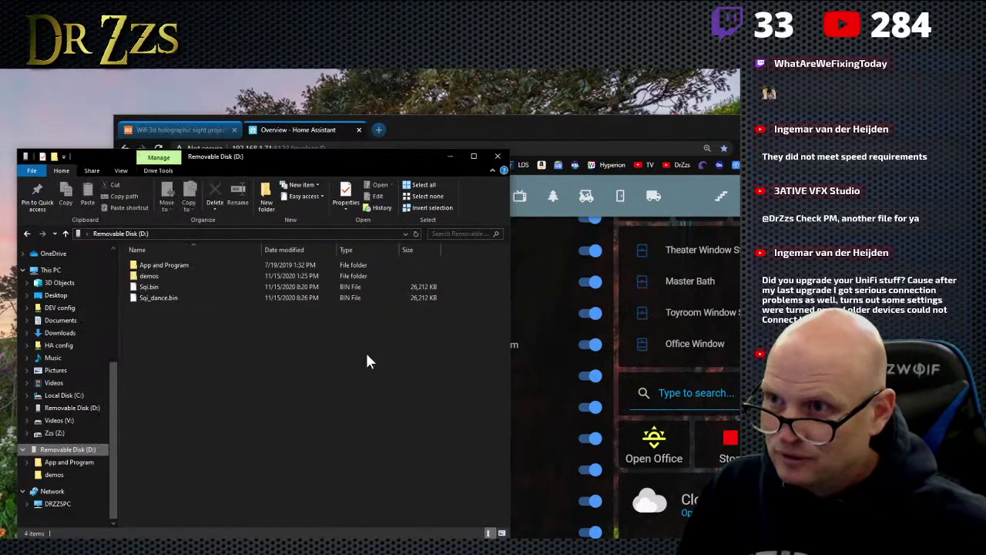